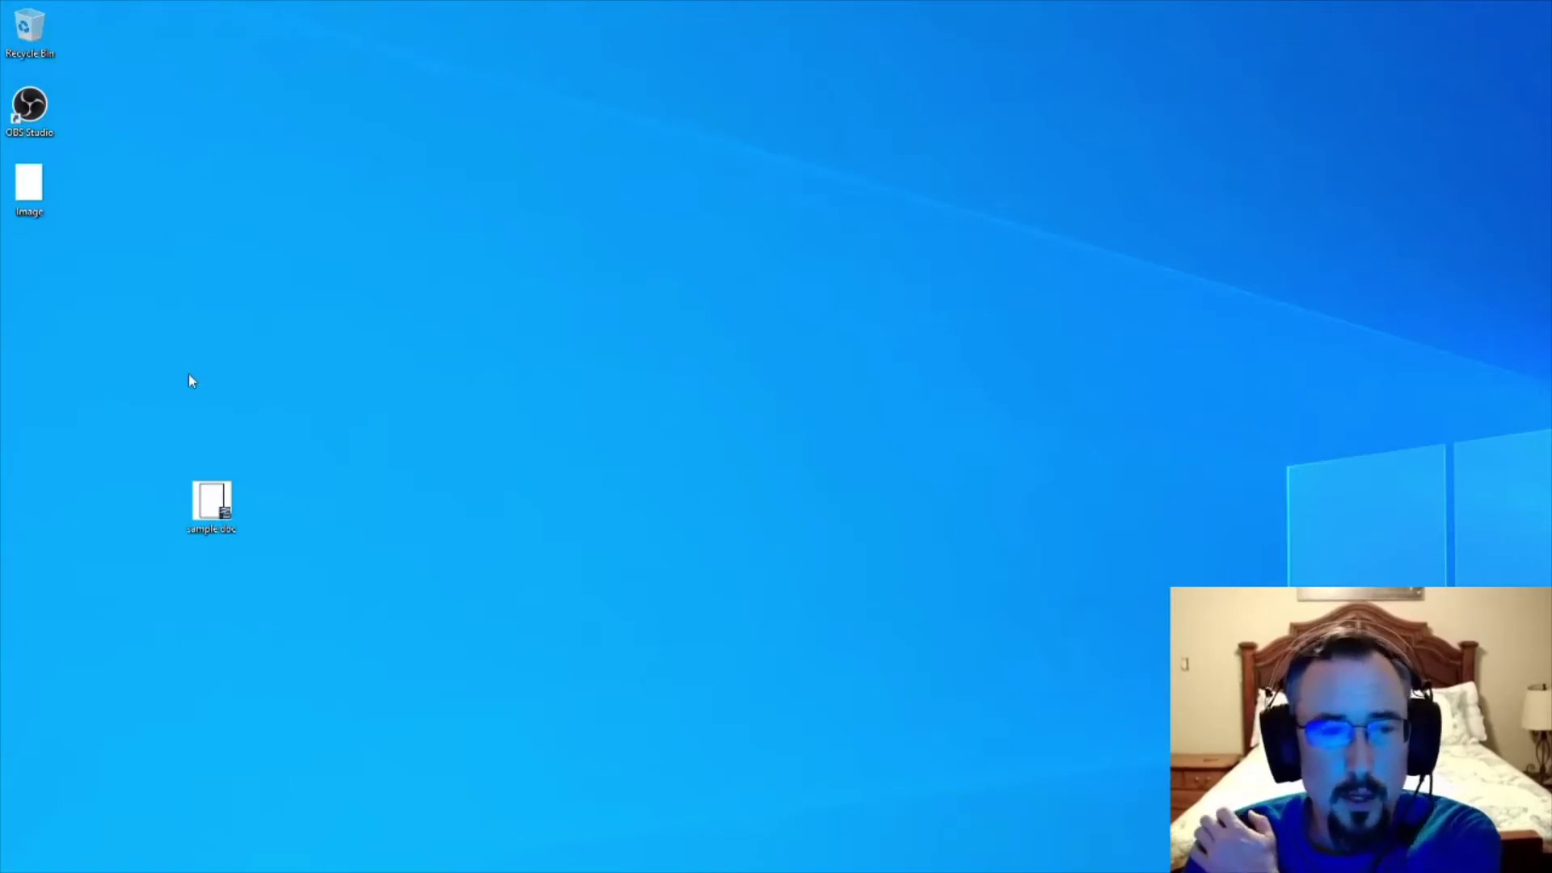
# View the signature Image file in Windows Photo Viewer, then close the viewer.
pyautogui.doubleClick(40, 186)
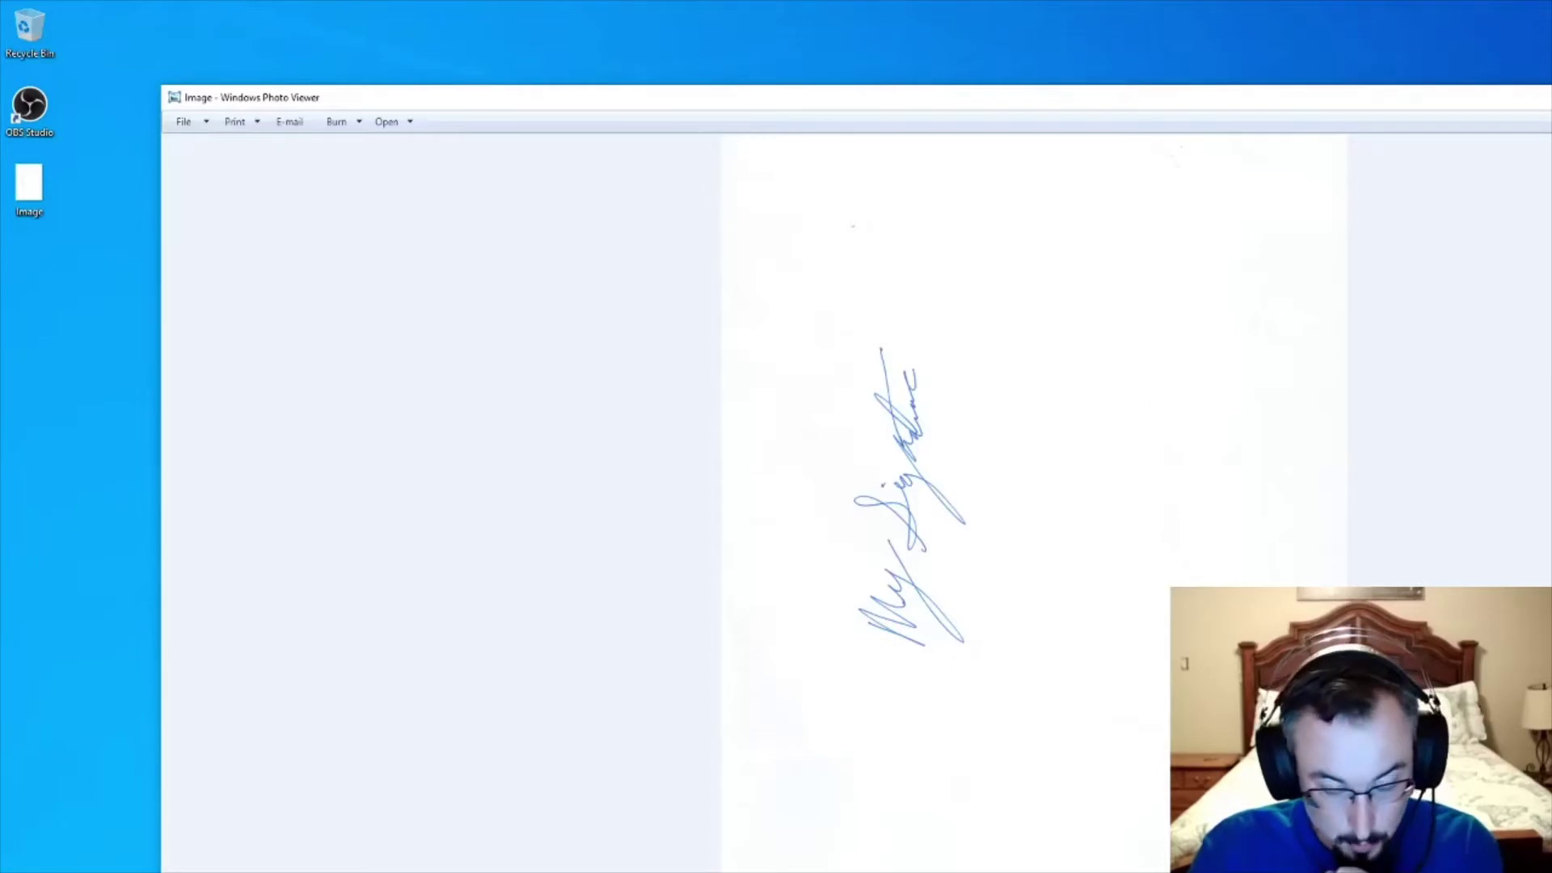
pyautogui.hotkey('alt', 'F4')
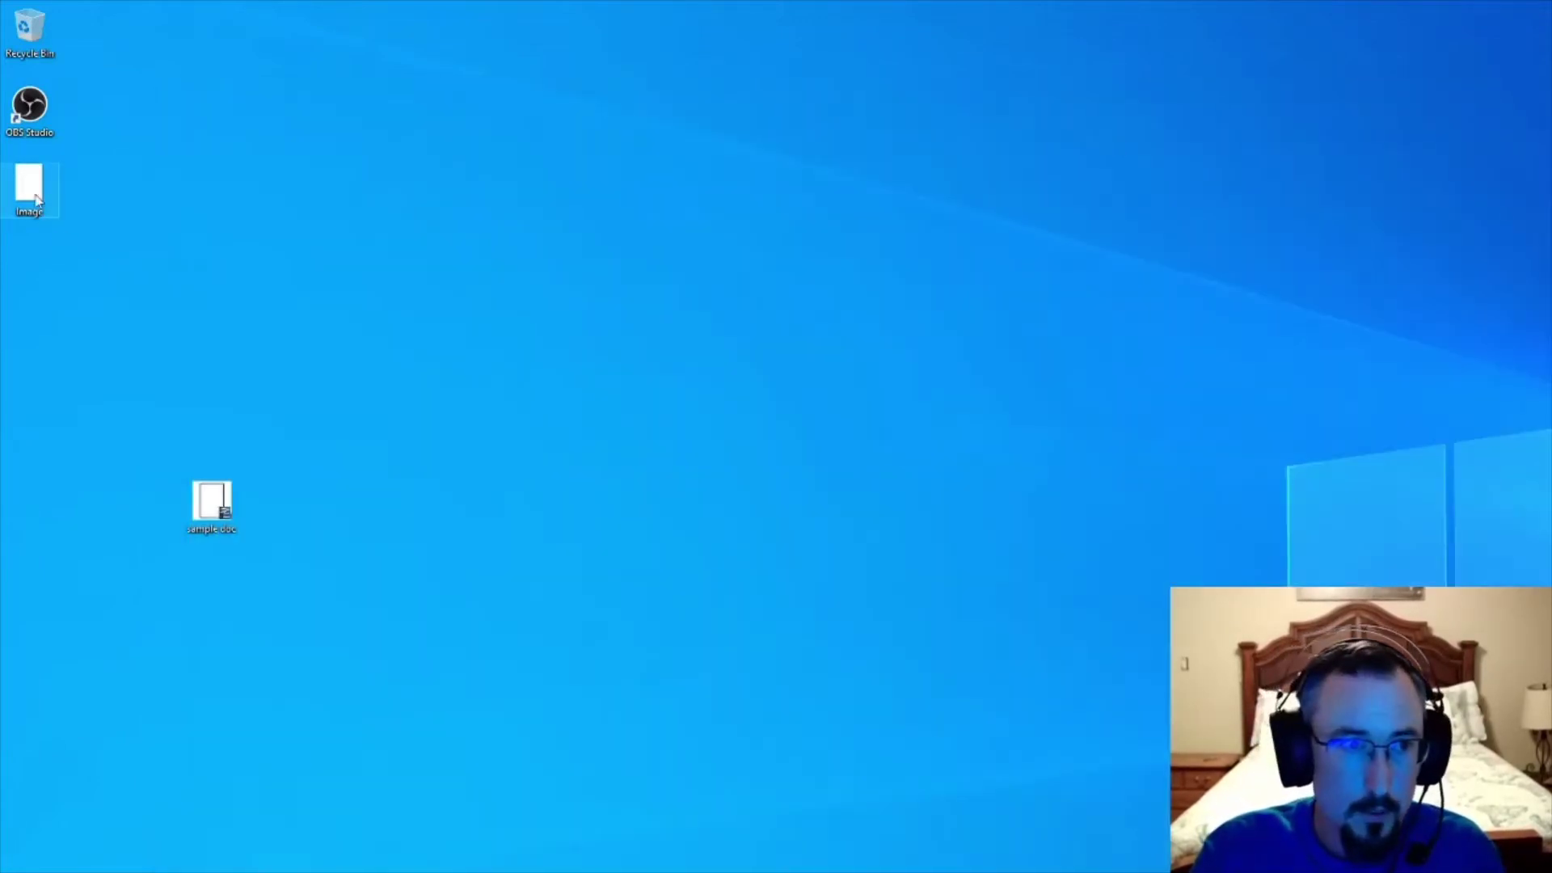
# Open the Image file in Paint and rotate it left 90° so the signature reads horizontally.
pyautogui.rightClick(34, 194)
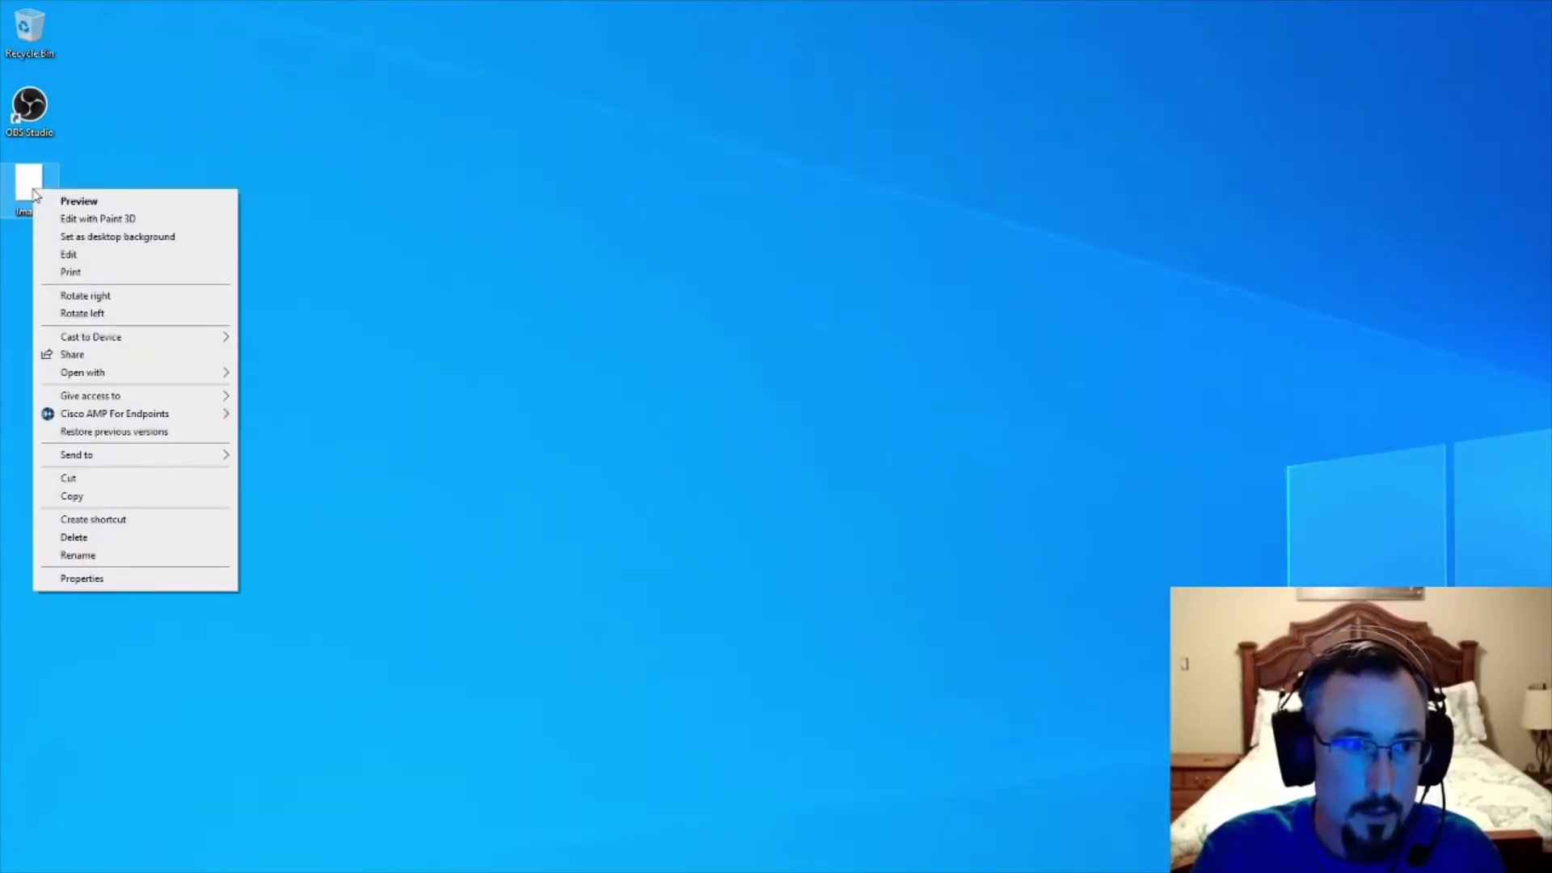
pyautogui.moveTo(112, 373)
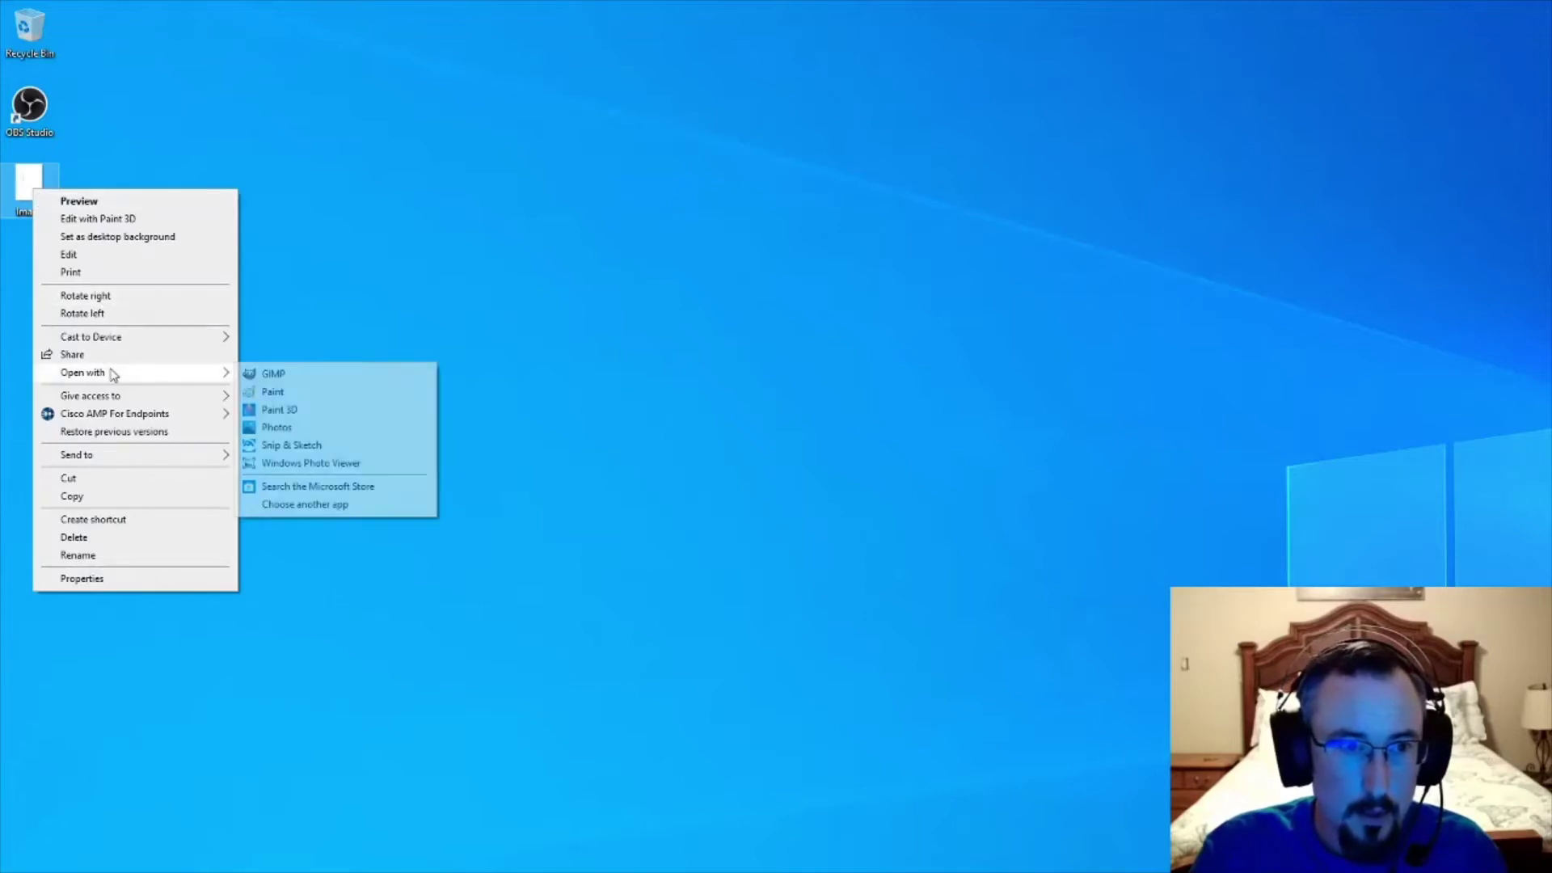
pyautogui.click(267, 392)
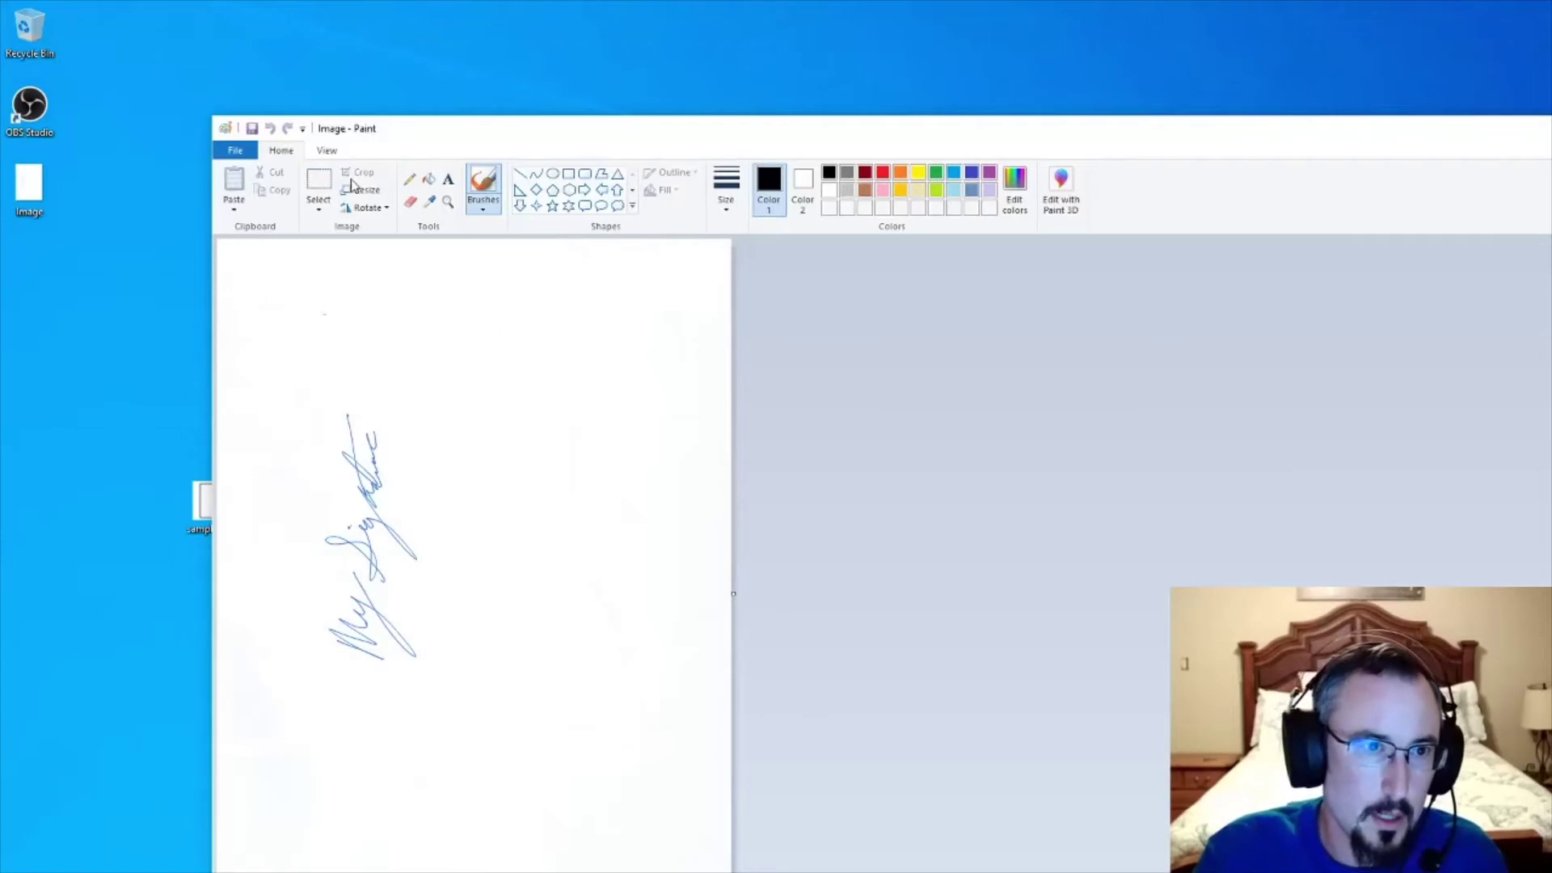
pyautogui.click(369, 208)
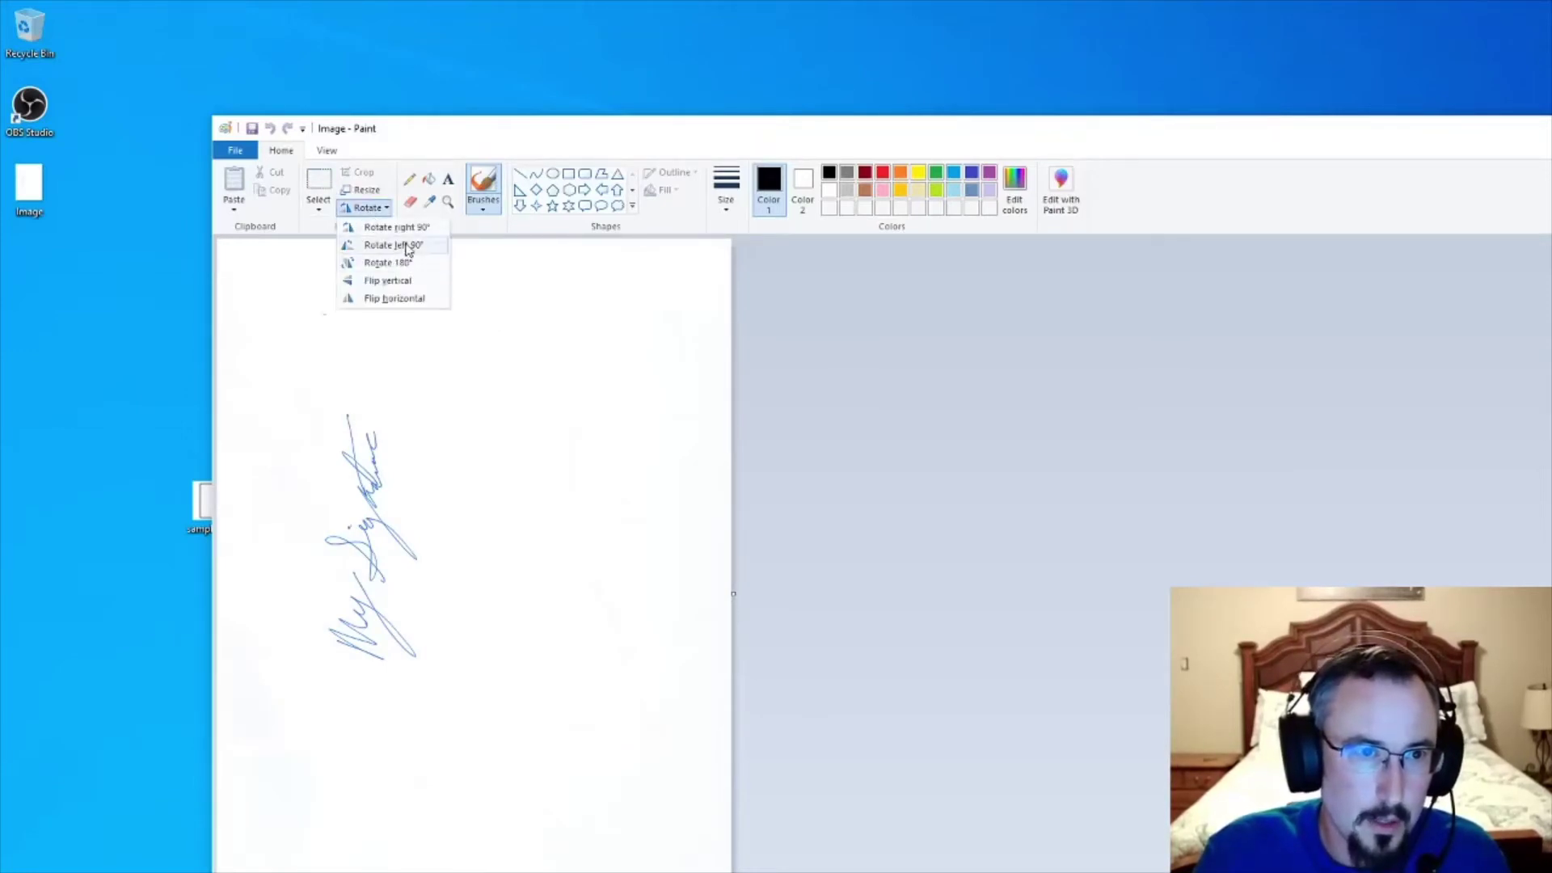
pyautogui.click(407, 230)
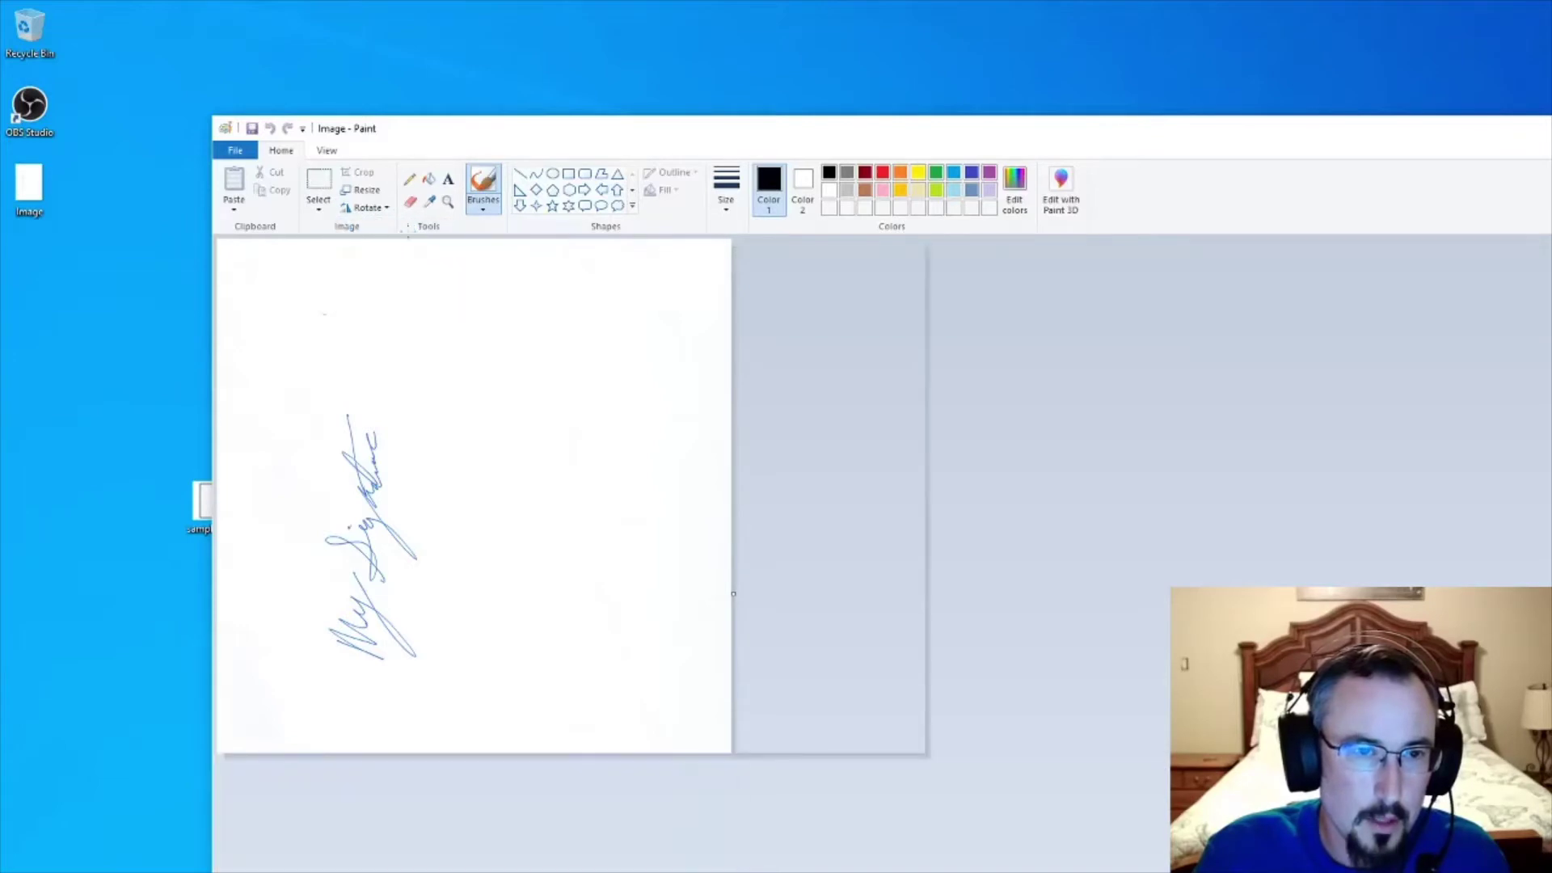
# Draw a rectangular selection tightly around the signature.
pyautogui.click(319, 188)
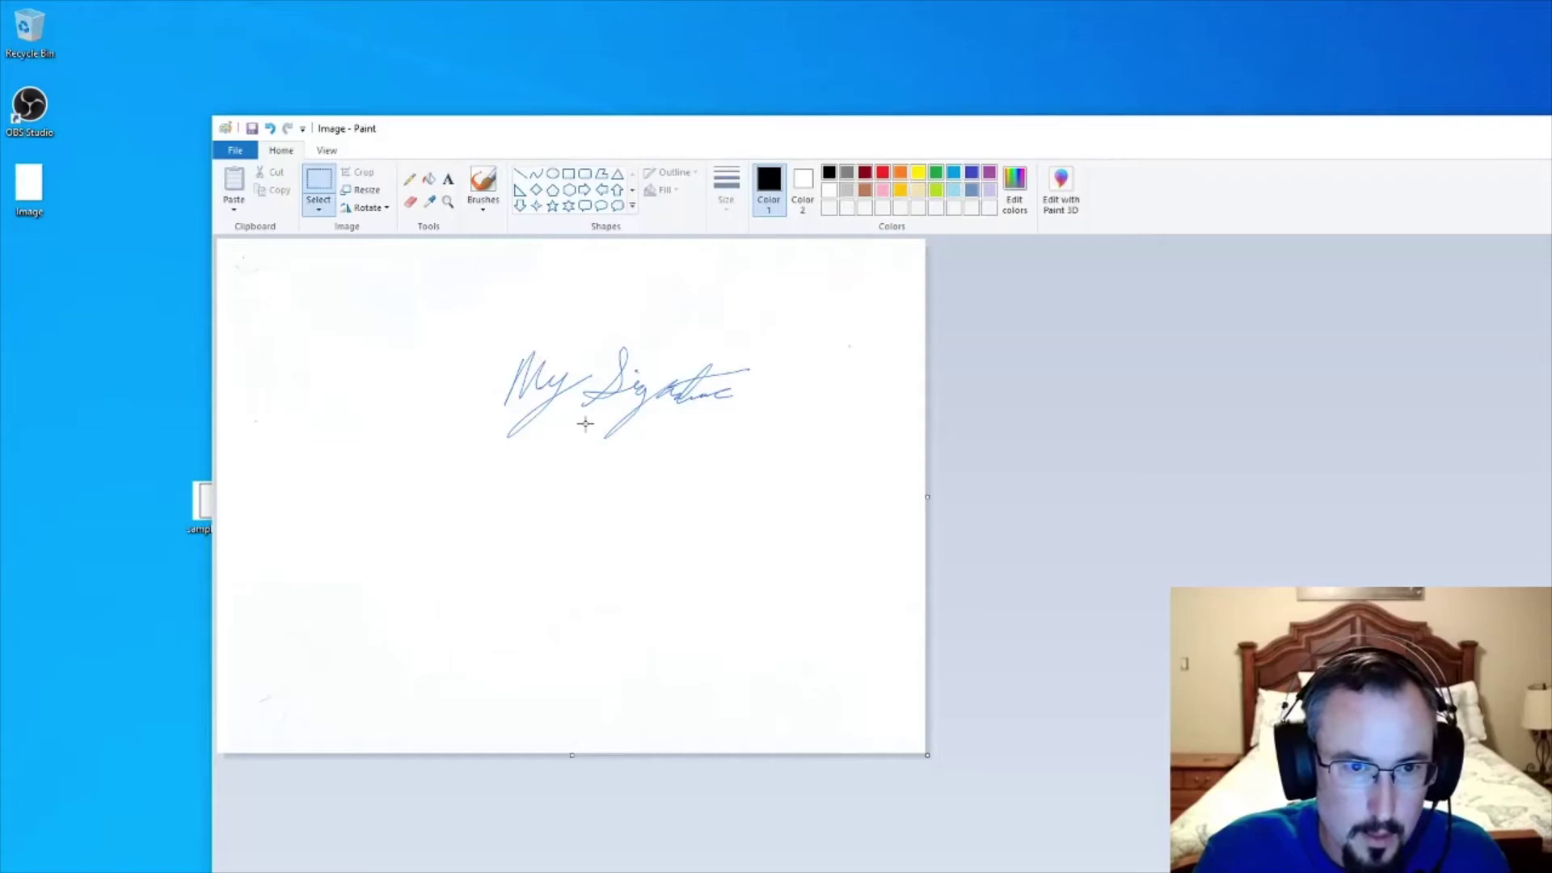
pyautogui.scroll(1, 585, 423)
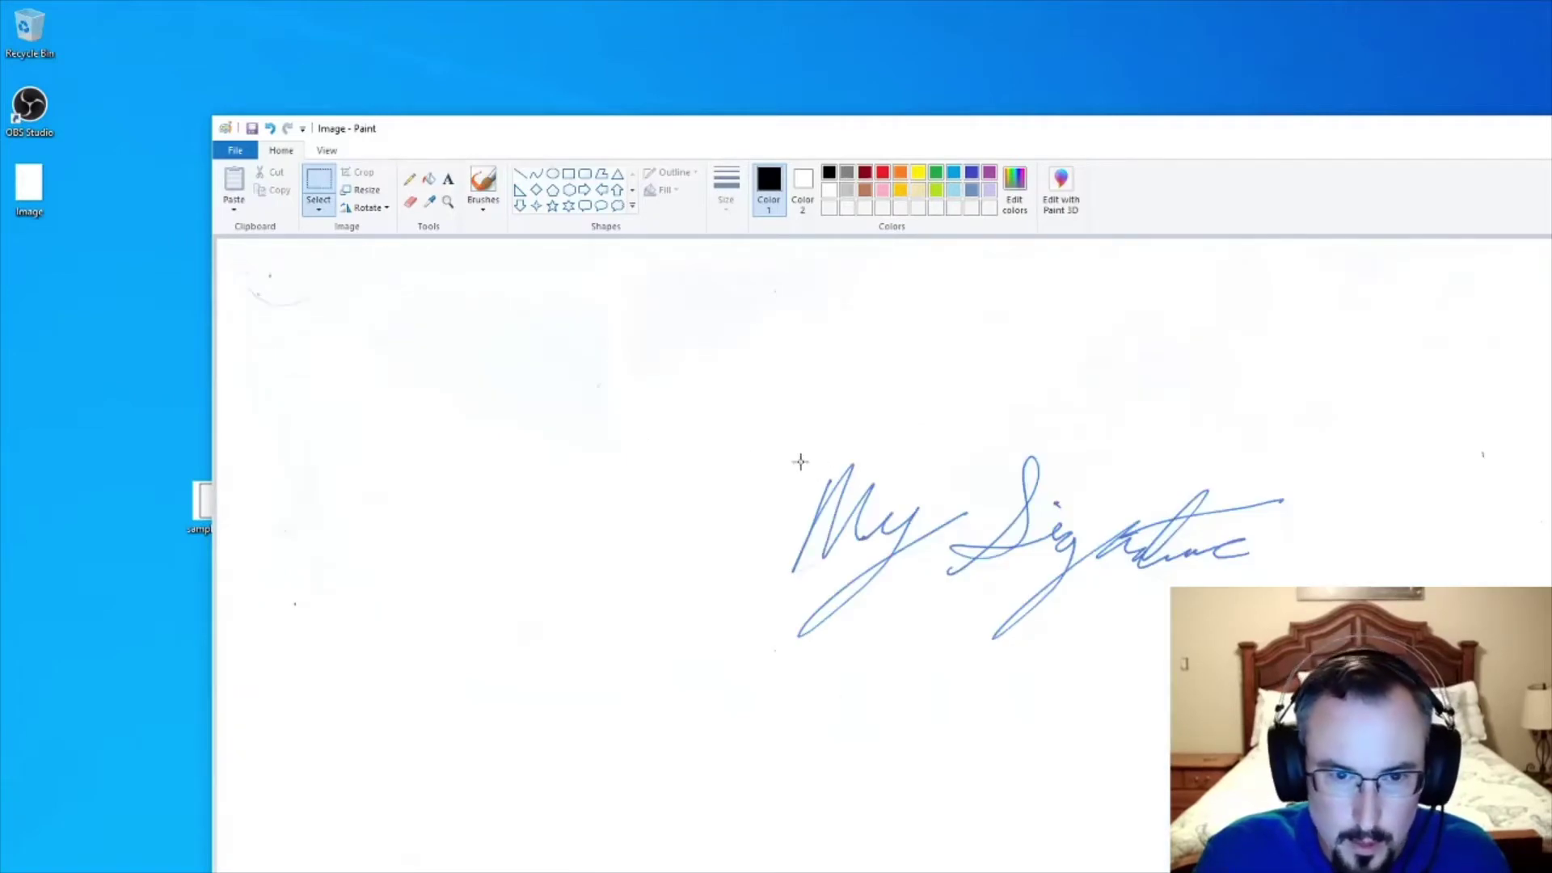
pyautogui.moveTo(785, 452)
pyautogui.mouseDown()
pyautogui.moveTo(1026, 520)
pyautogui.moveTo(1172, 615)
pyautogui.moveTo(1282, 662)
pyautogui.moveTo(1284, 641)
pyautogui.mouseUp()
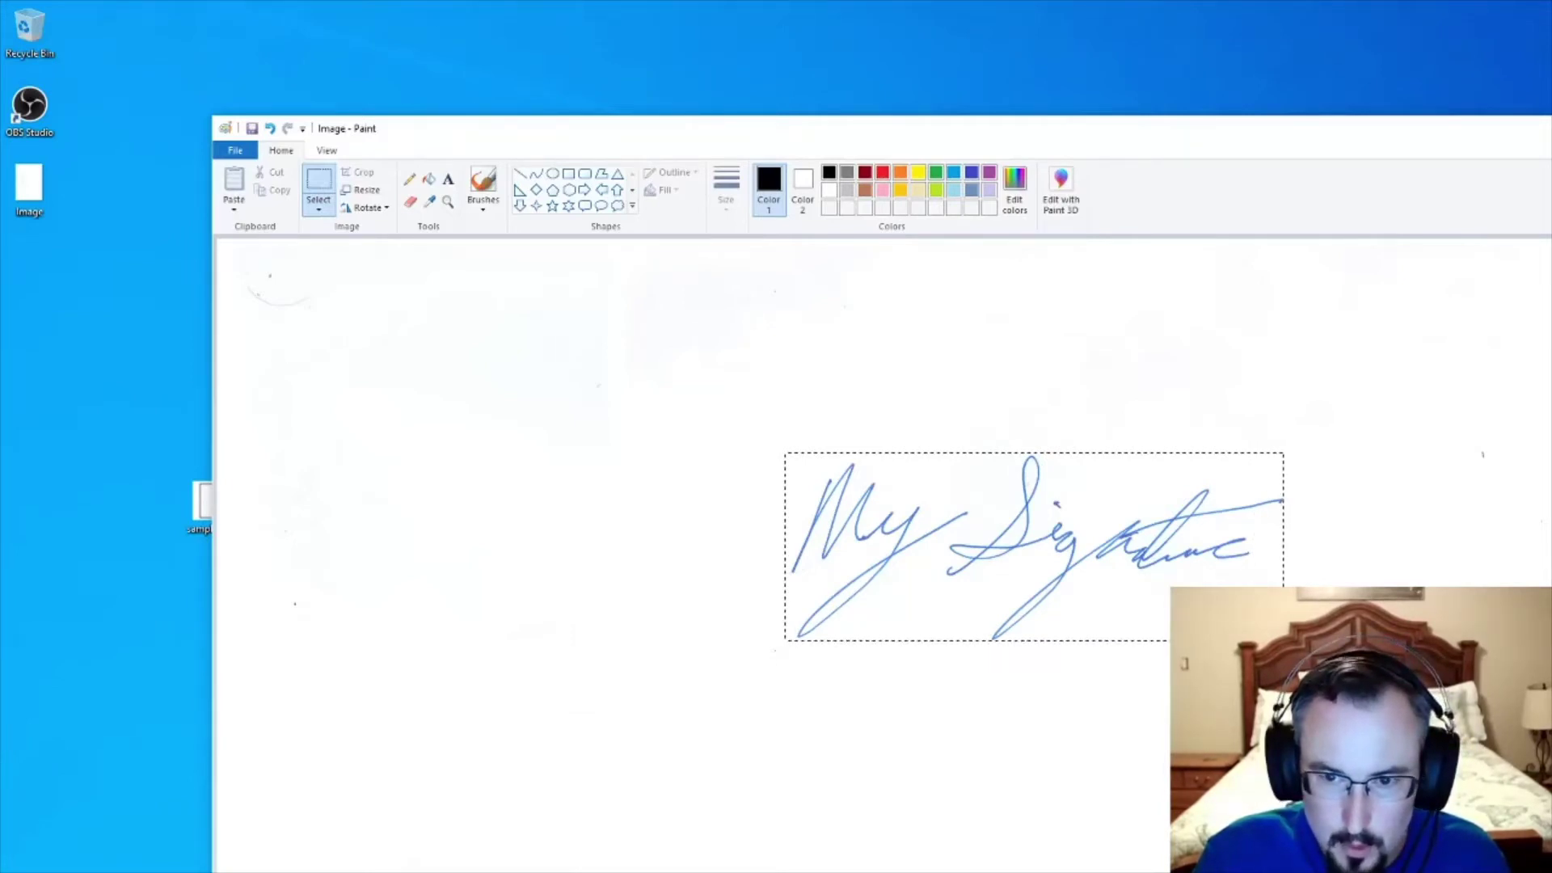
pyautogui.moveTo(1283, 641); pyautogui.dragTo(1284, 641)
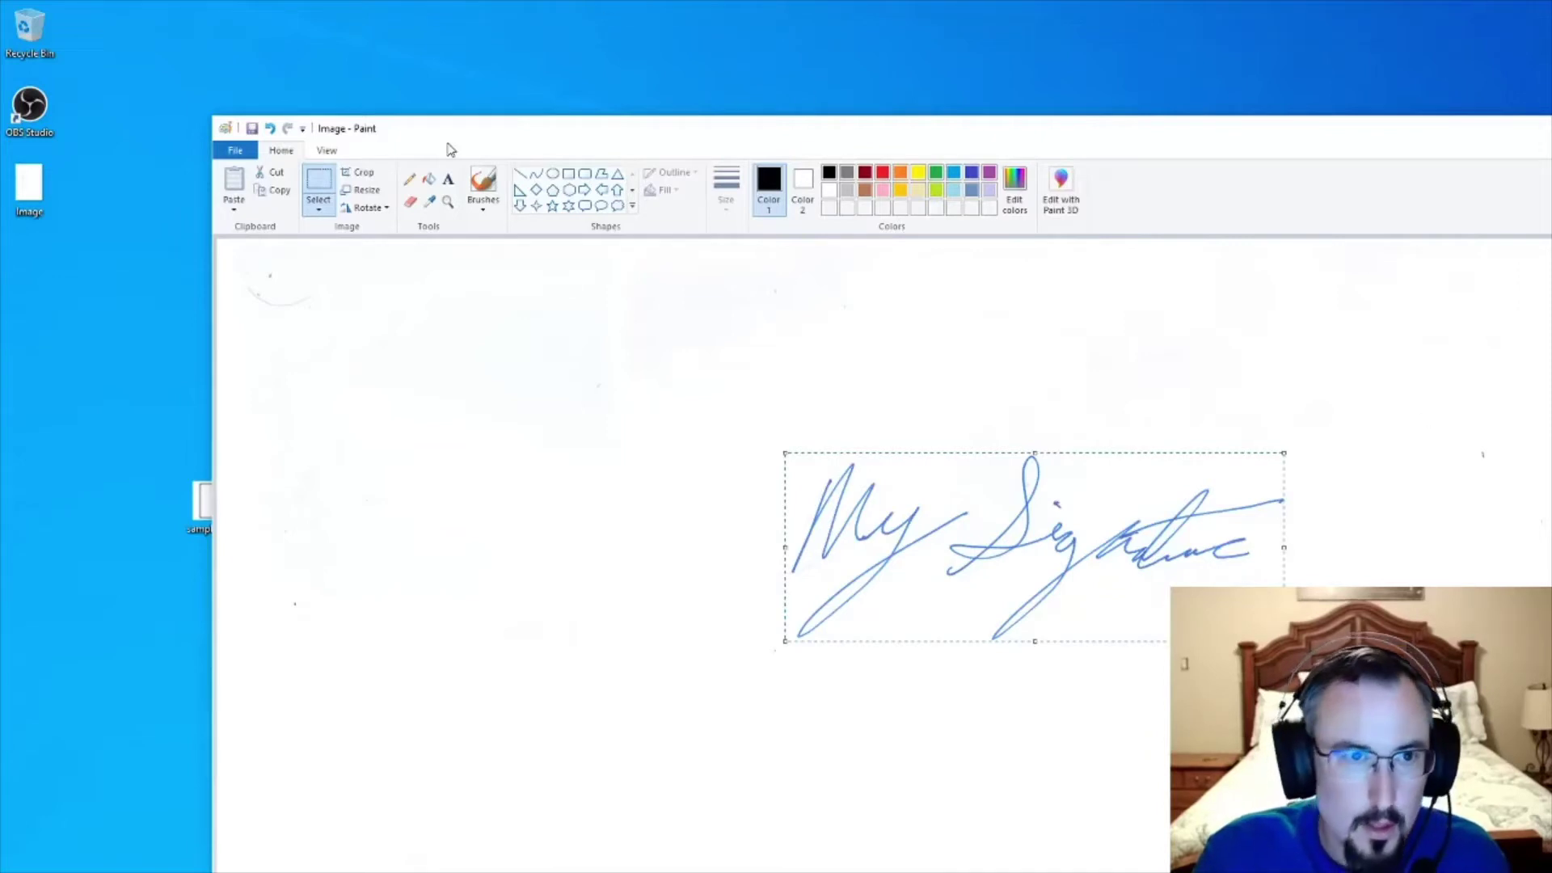
# Crop to the signature, save it as TIFF 'croppedTiffSignature' in Pictures, and close Paint.
pyautogui.click(363, 176)
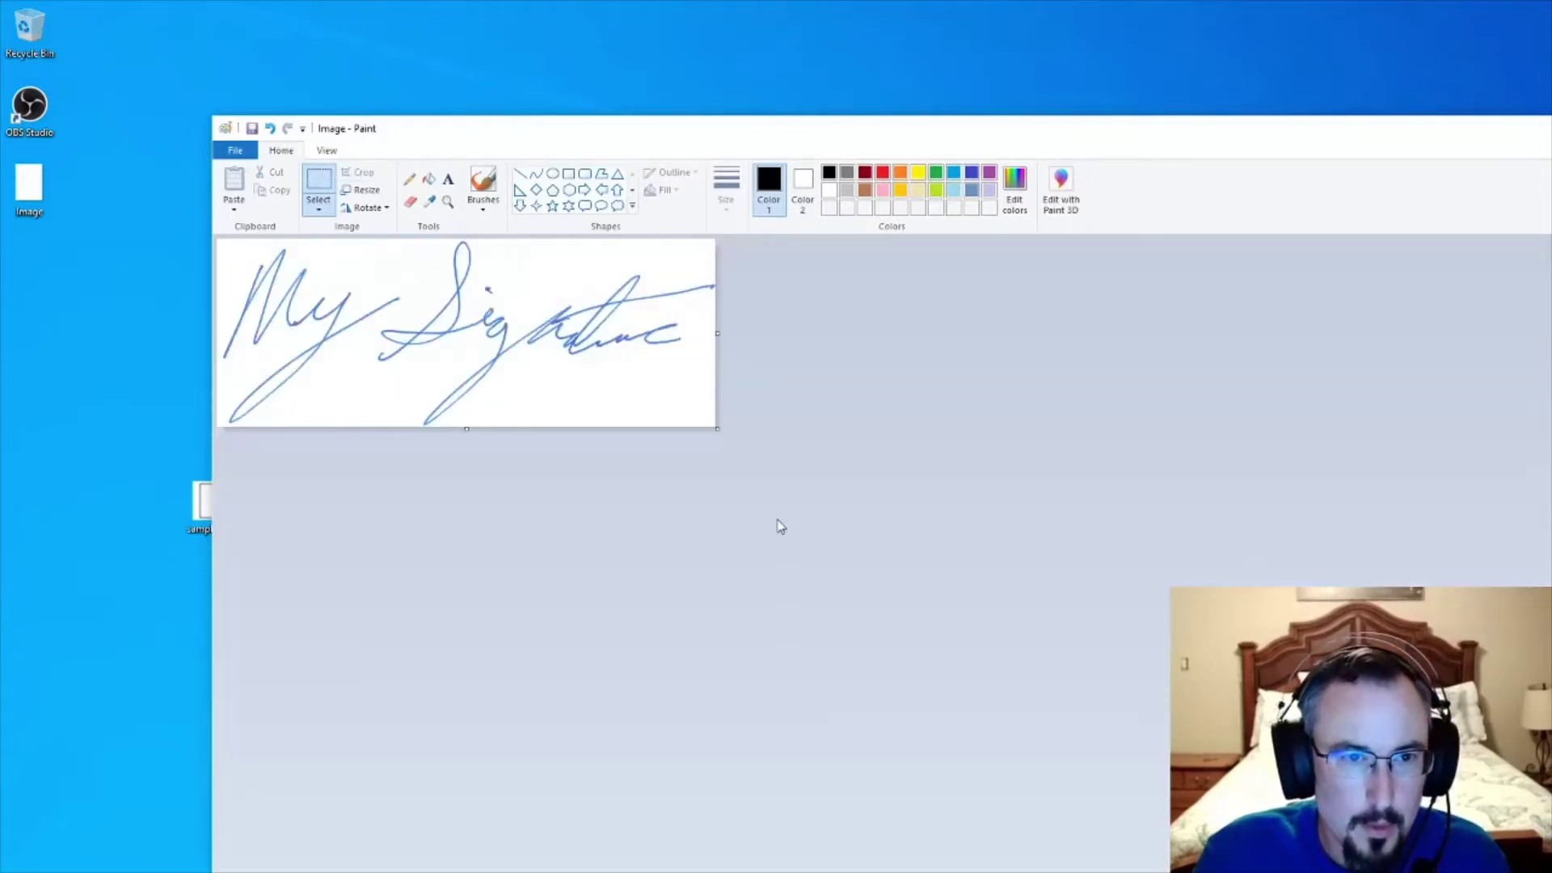
pyautogui.hotkey('alt', 'f')
pyautogui.press('a')
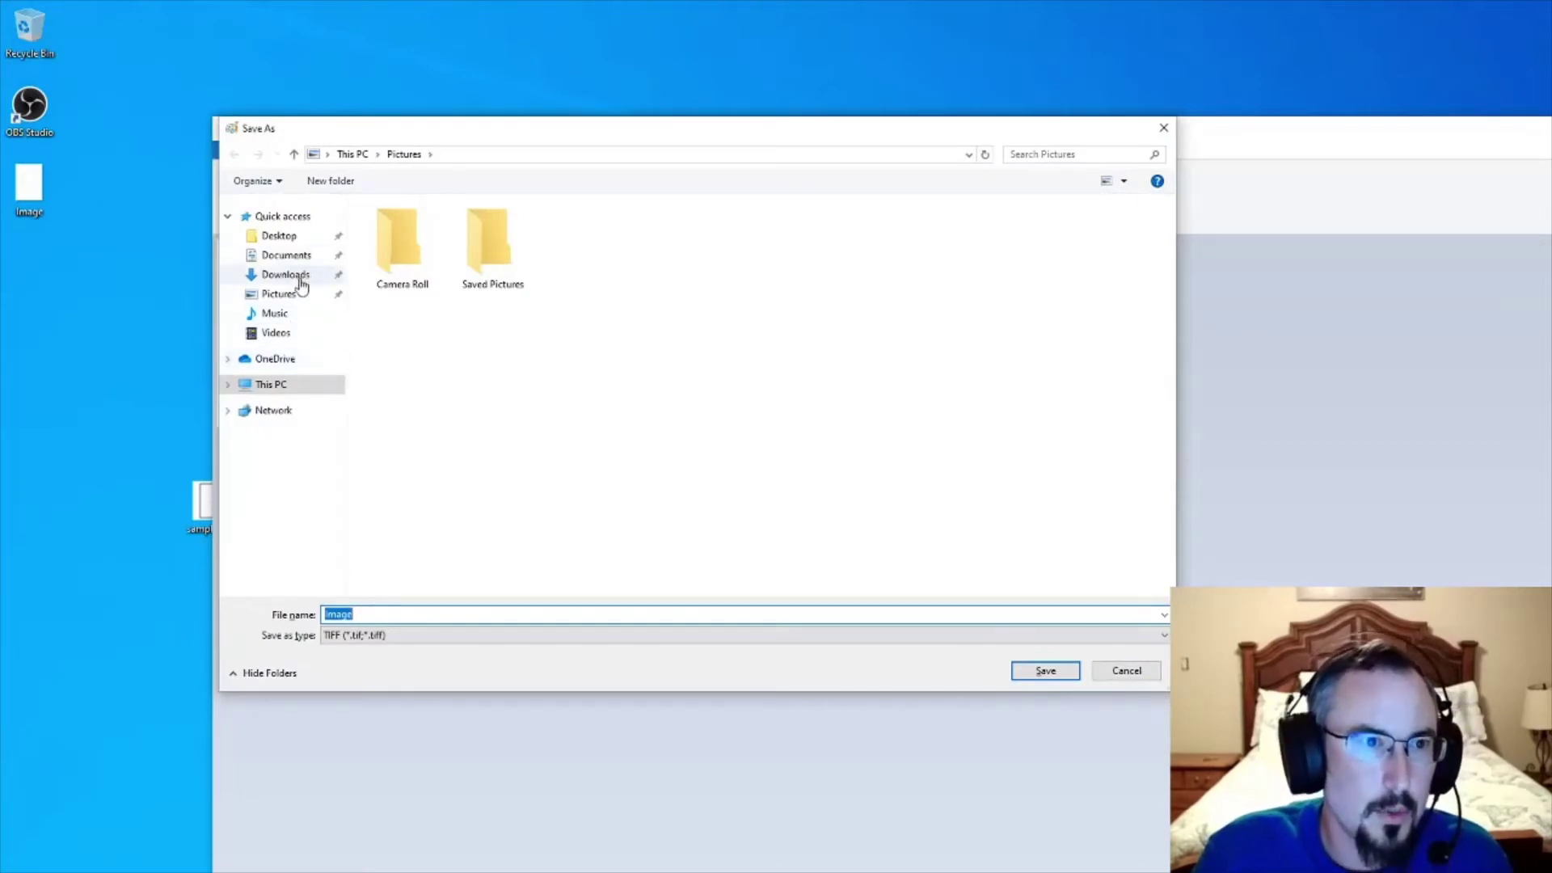
pyautogui.click(294, 235)
pyautogui.doubleClick(499, 615)
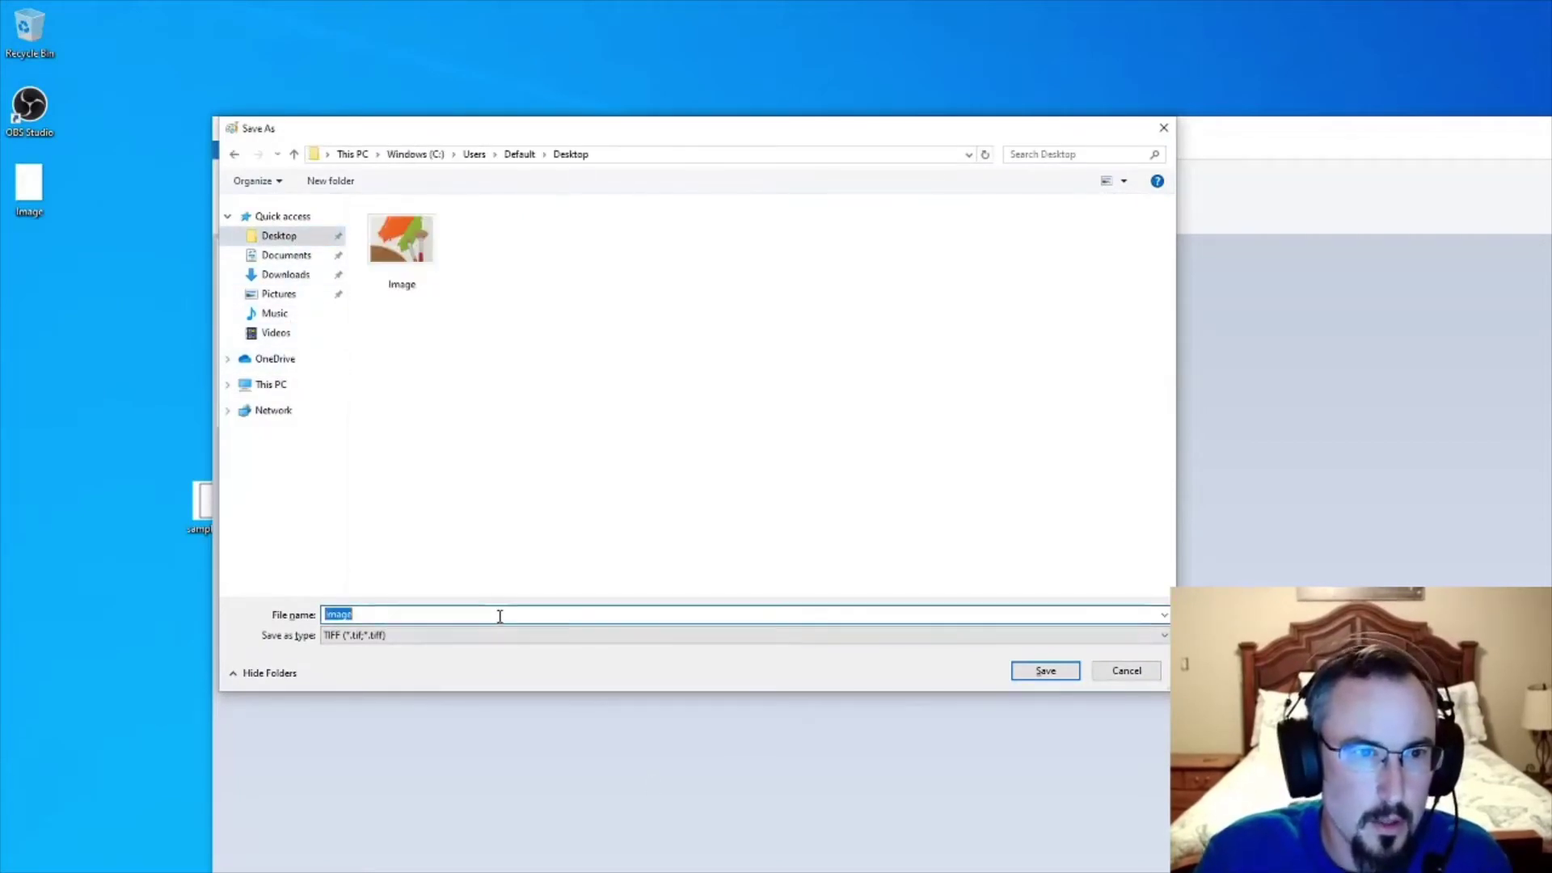
pyautogui.write('ctoppe')
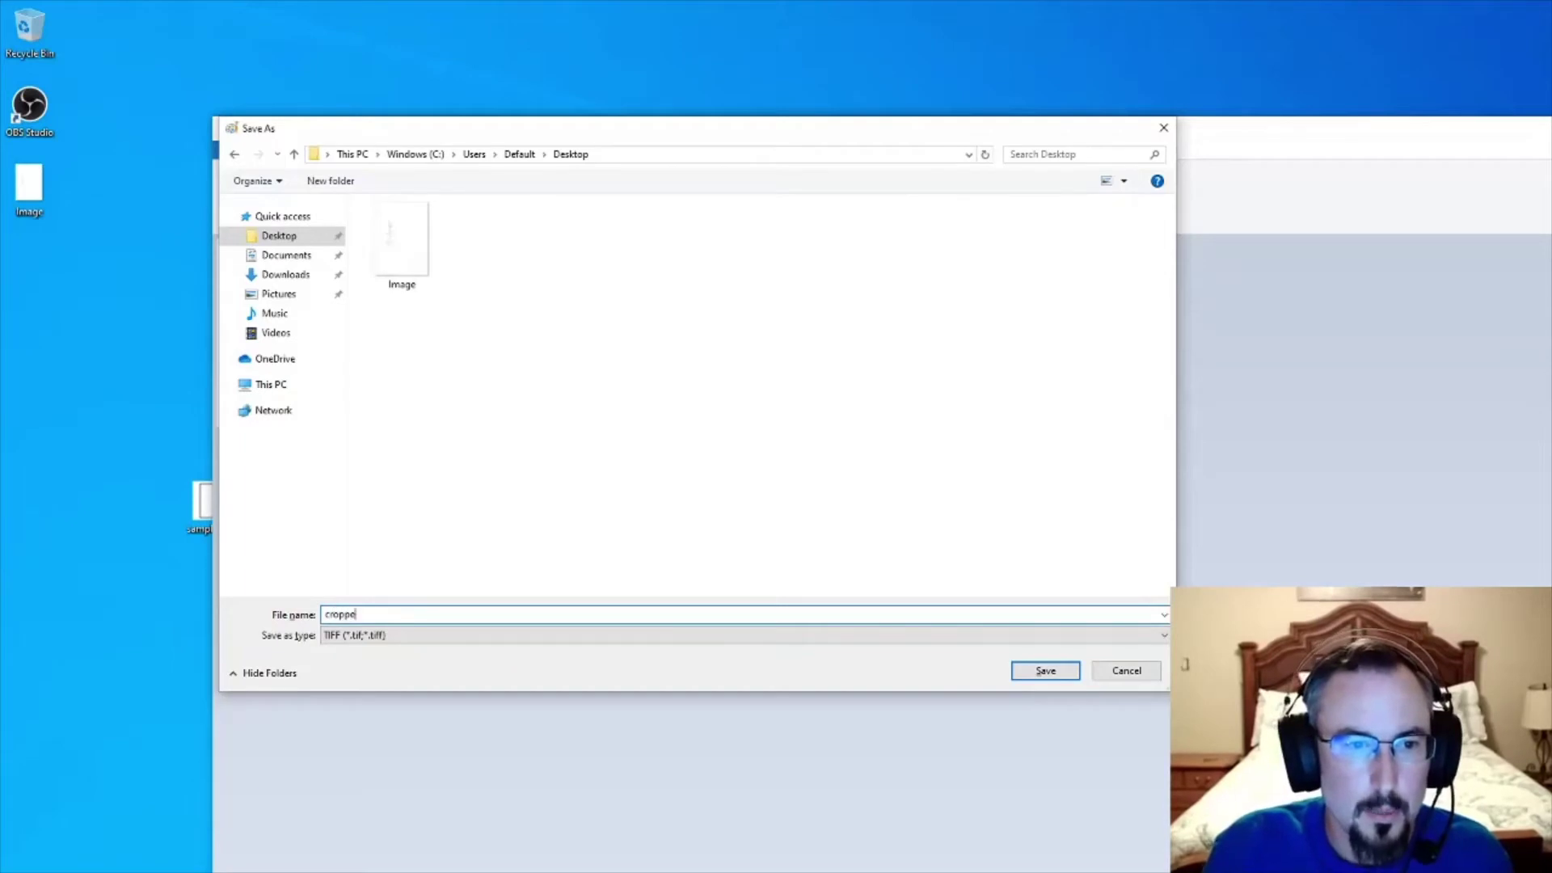
pyautogui.write('dTiffSignature')
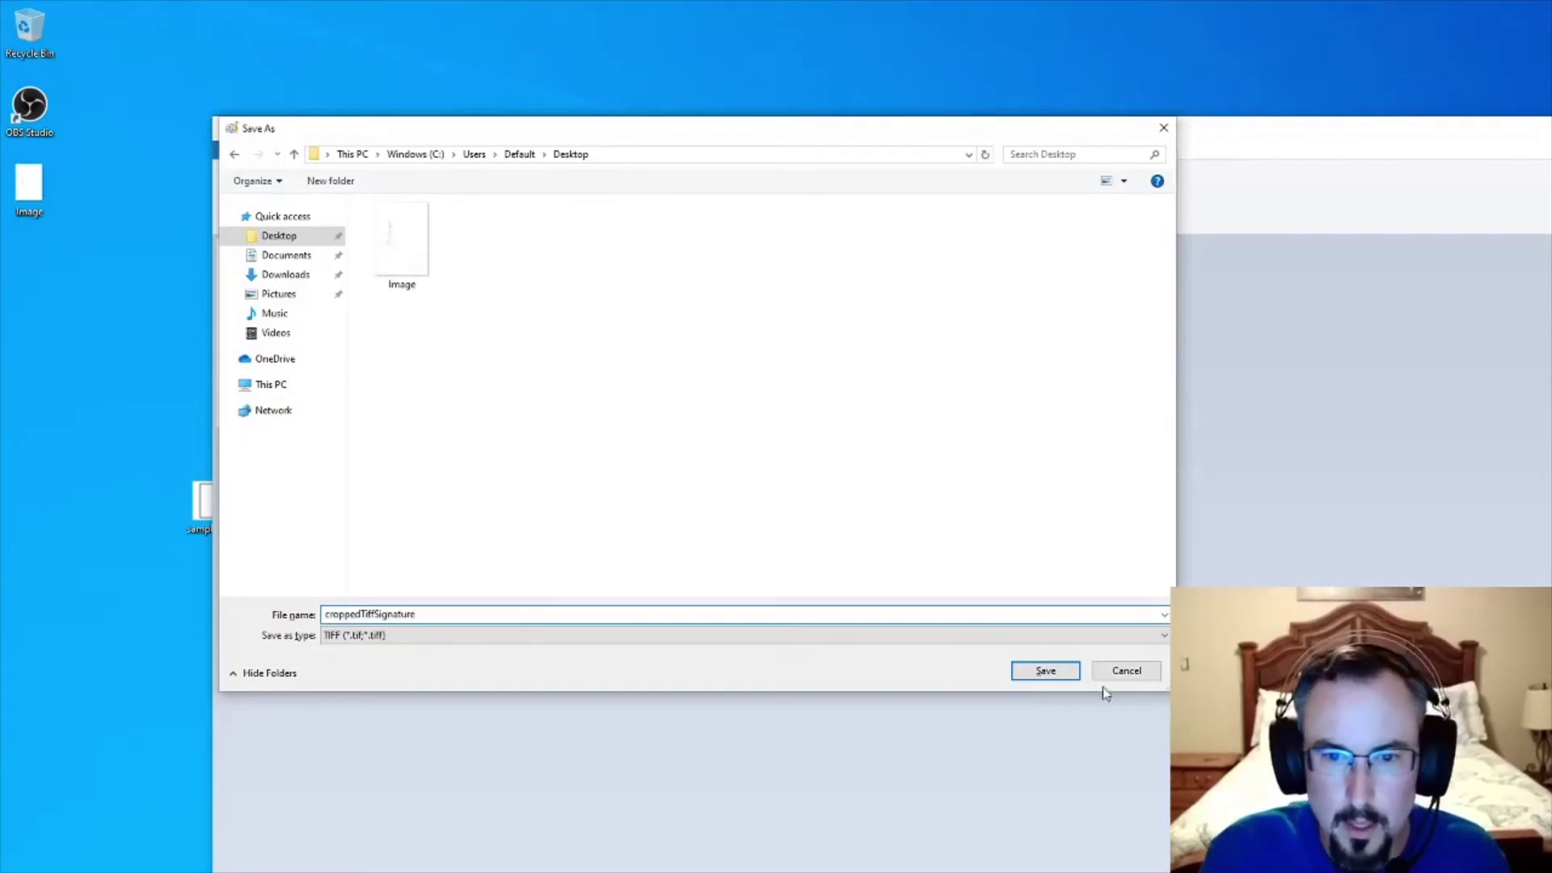
pyautogui.click(1071, 672)
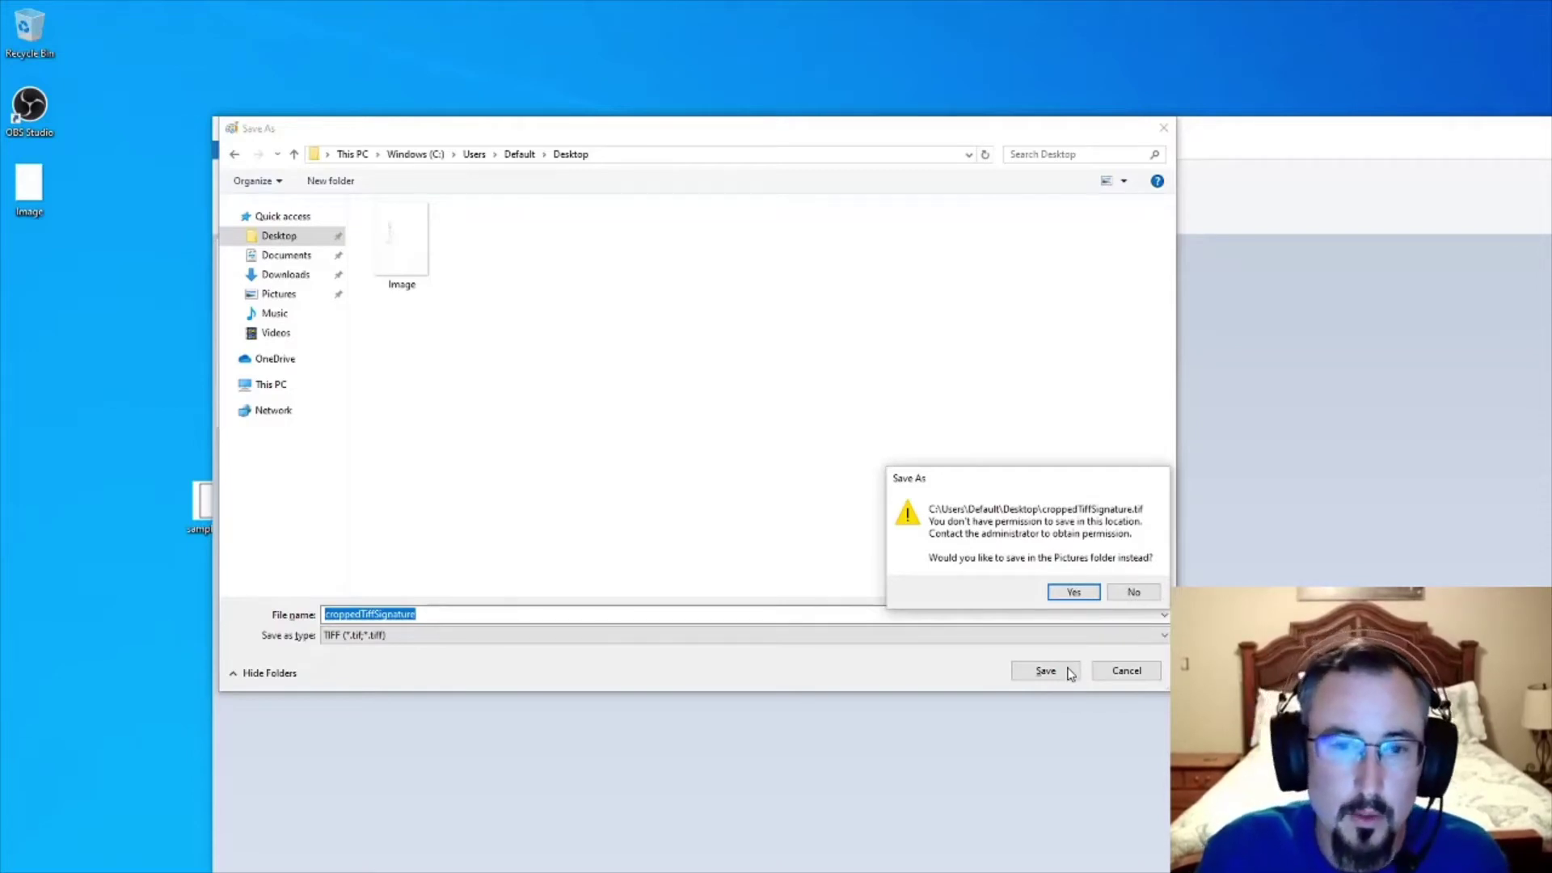
pyautogui.click(1075, 592)
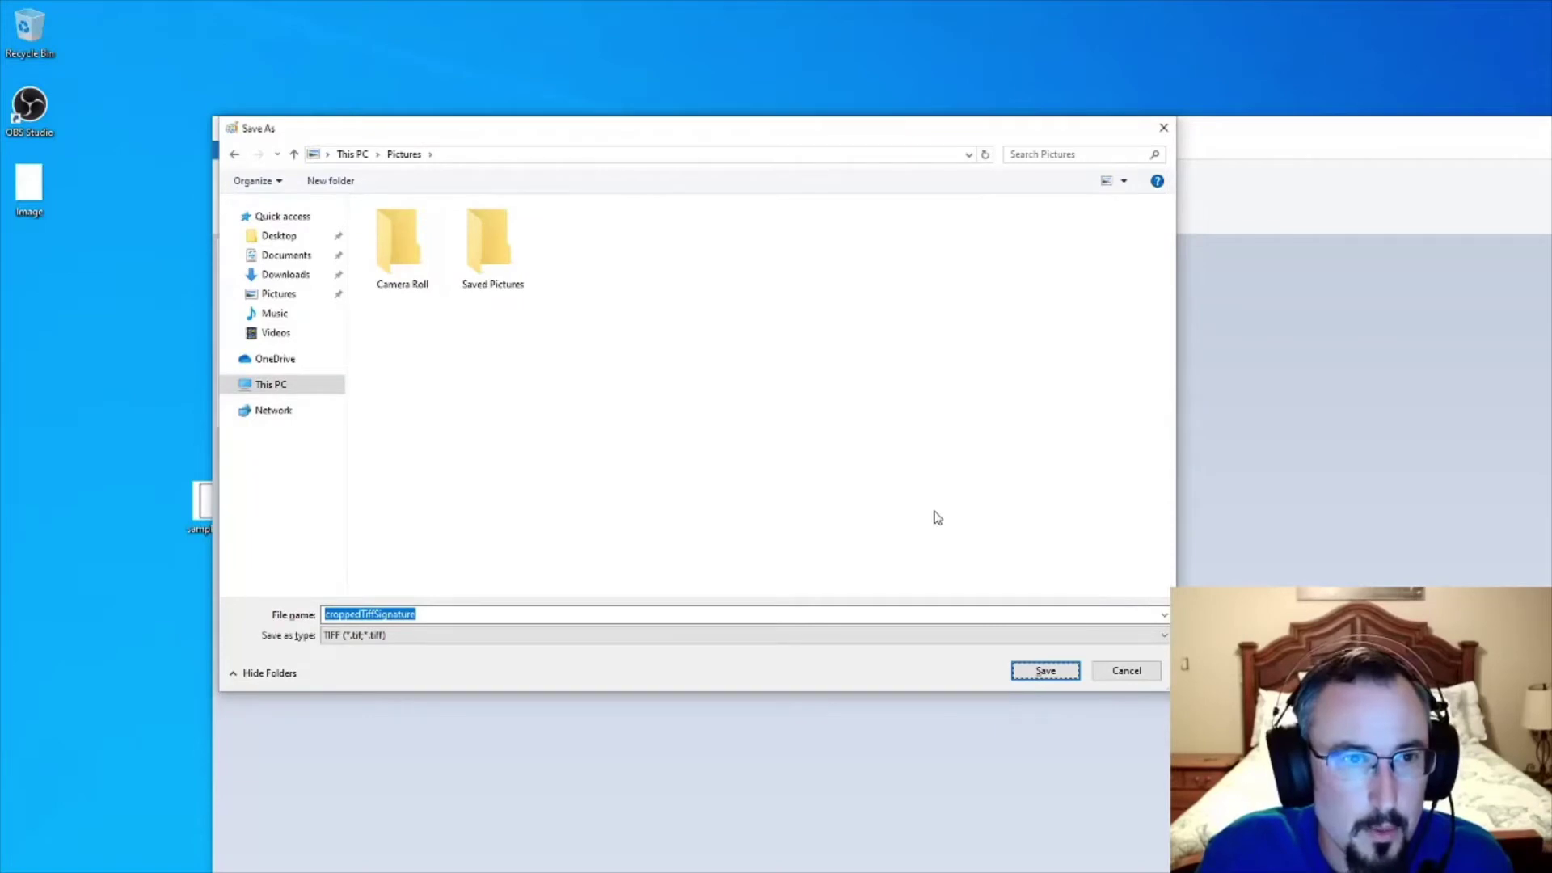
pyautogui.click(1065, 674)
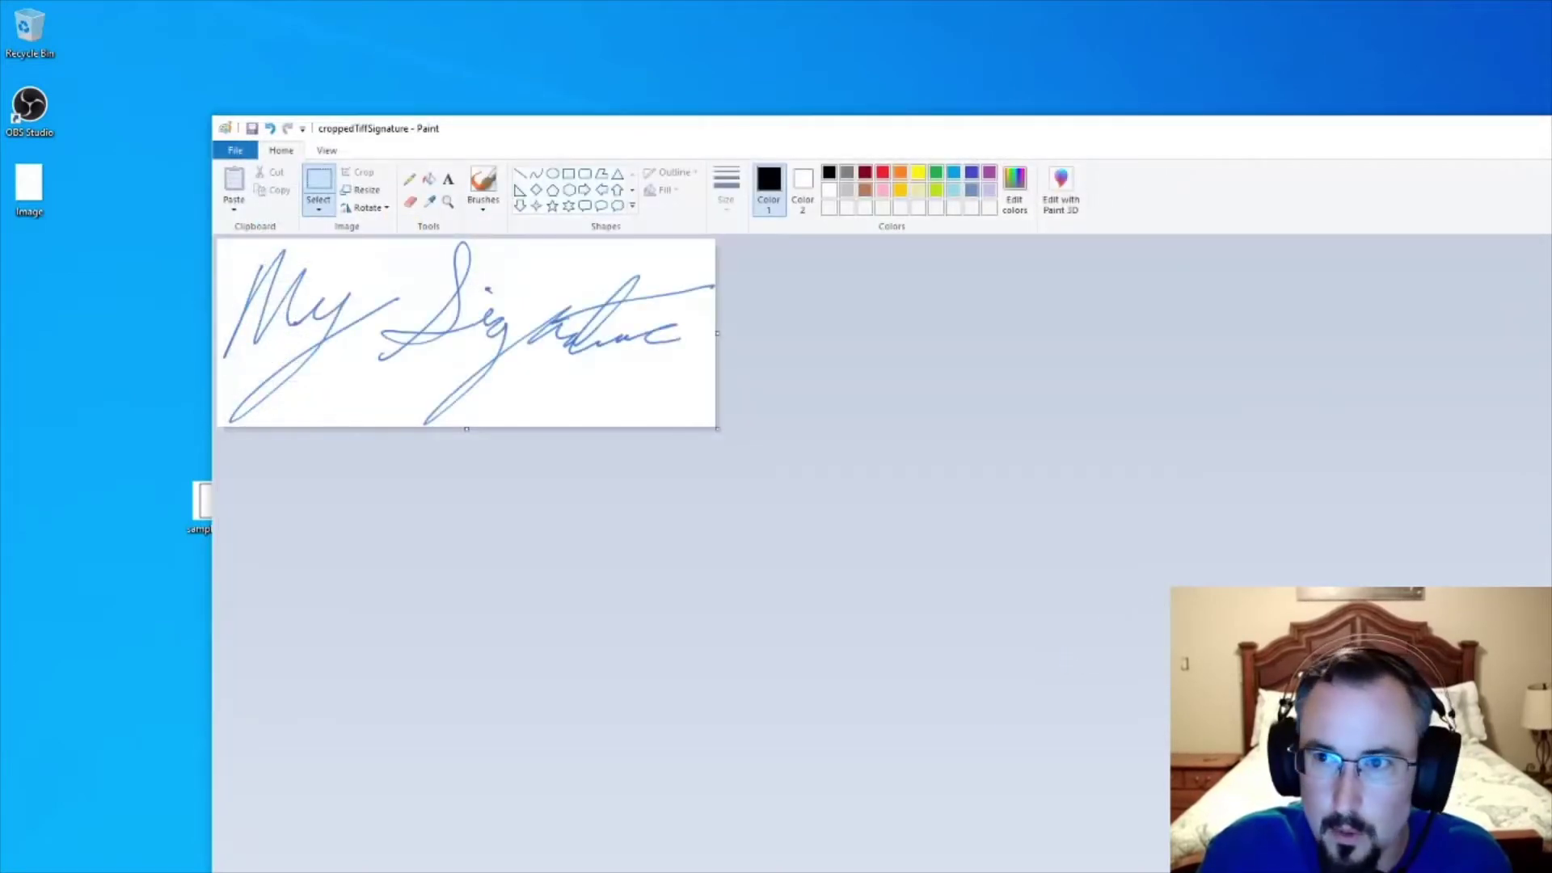
pyautogui.hotkey('alt', 'F4')
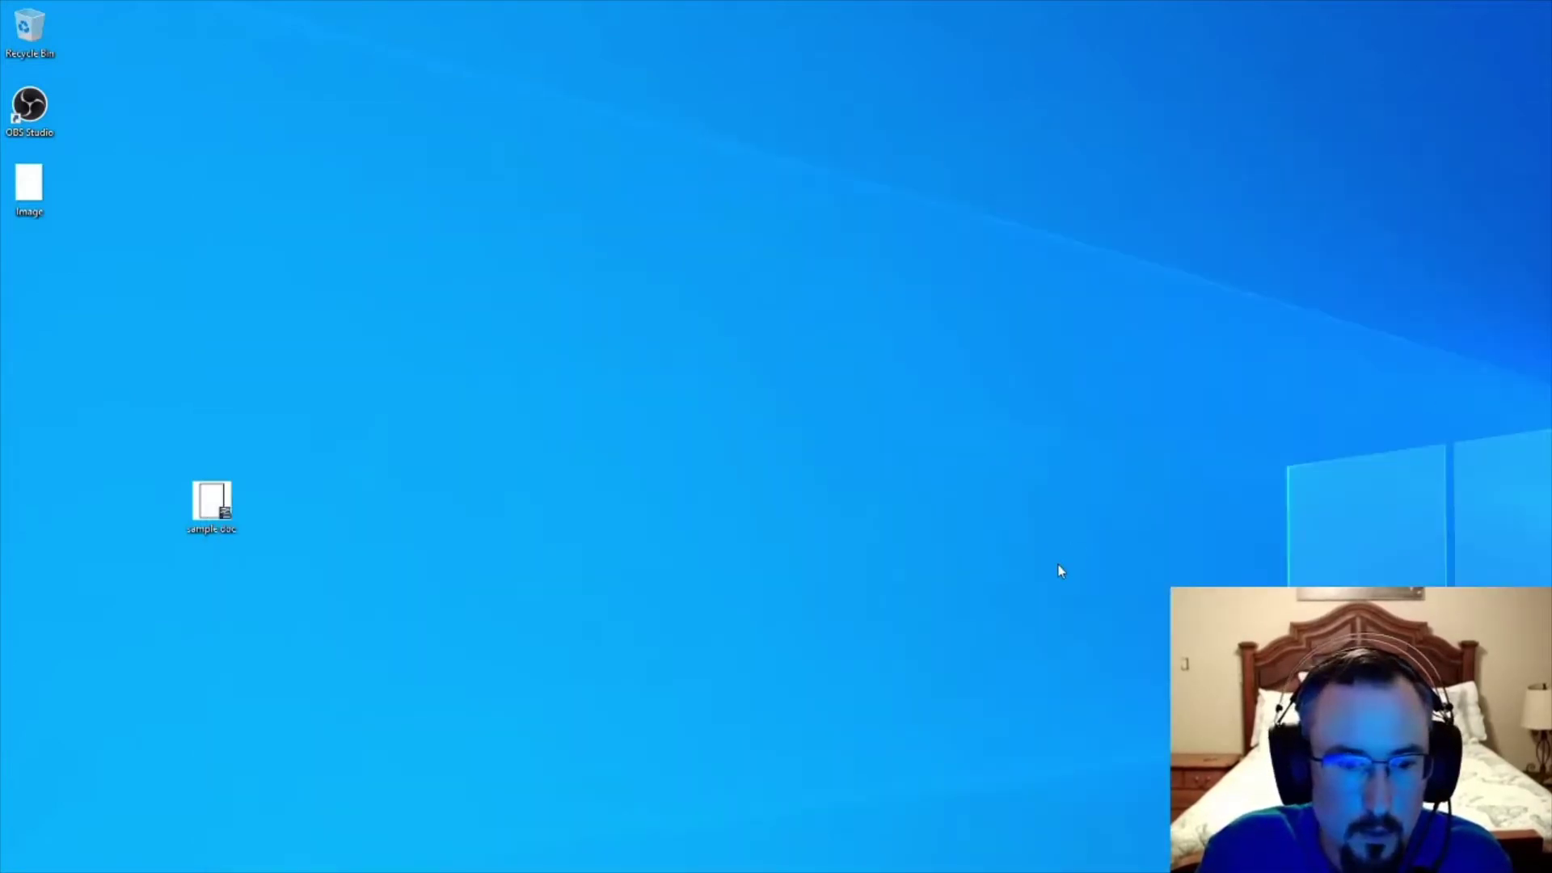
# Run a Windows web search for 'inkscap' to bring up Bing results.
pyautogui.press('super')
pyautogui.write('ink')
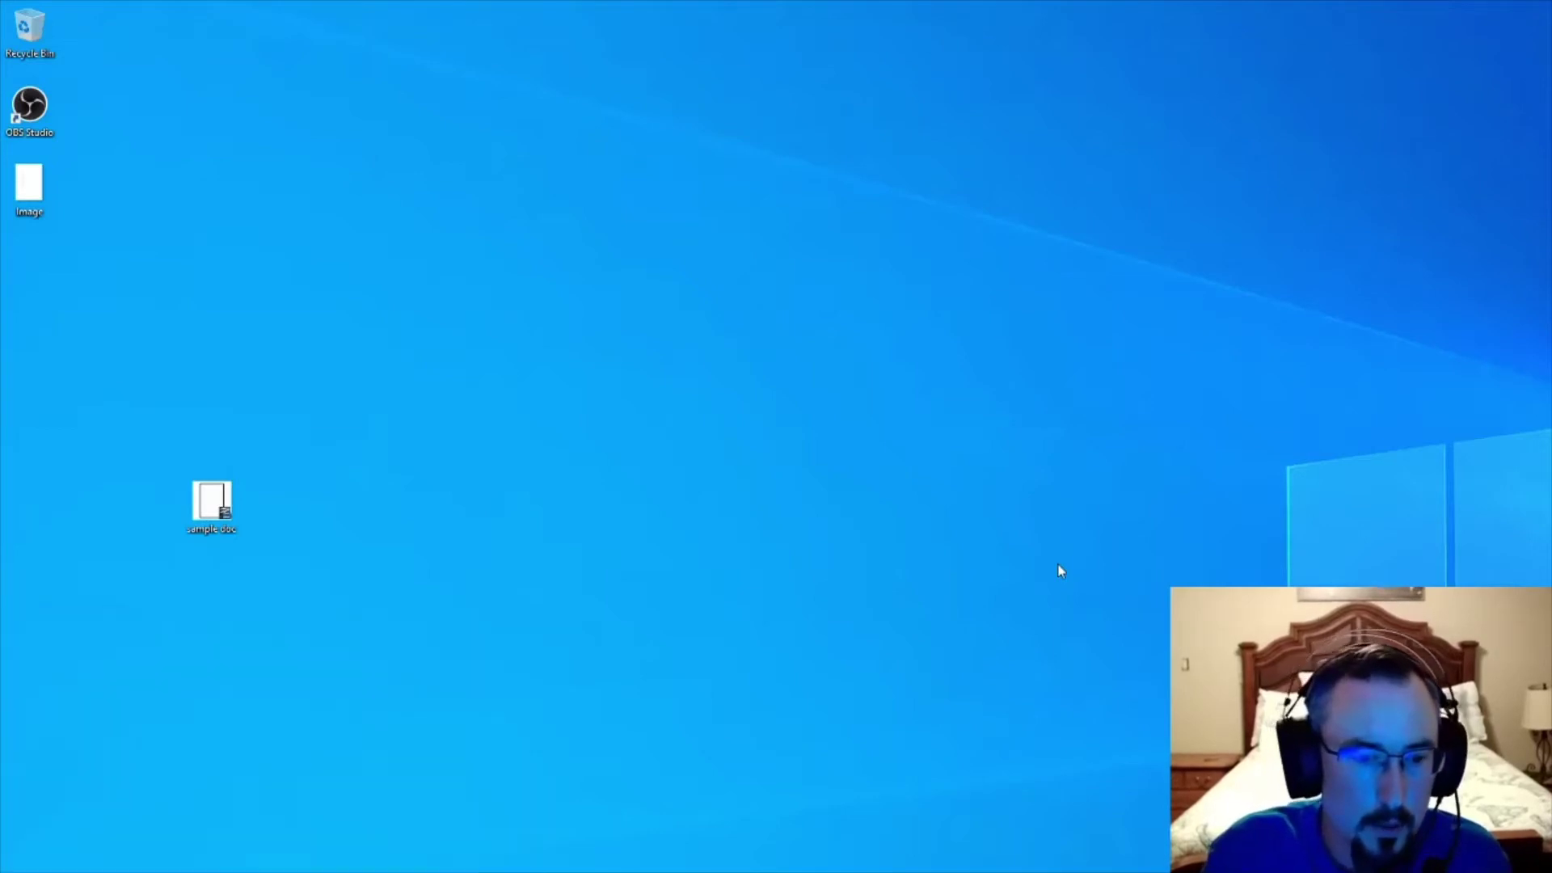
pyautogui.write('scap')
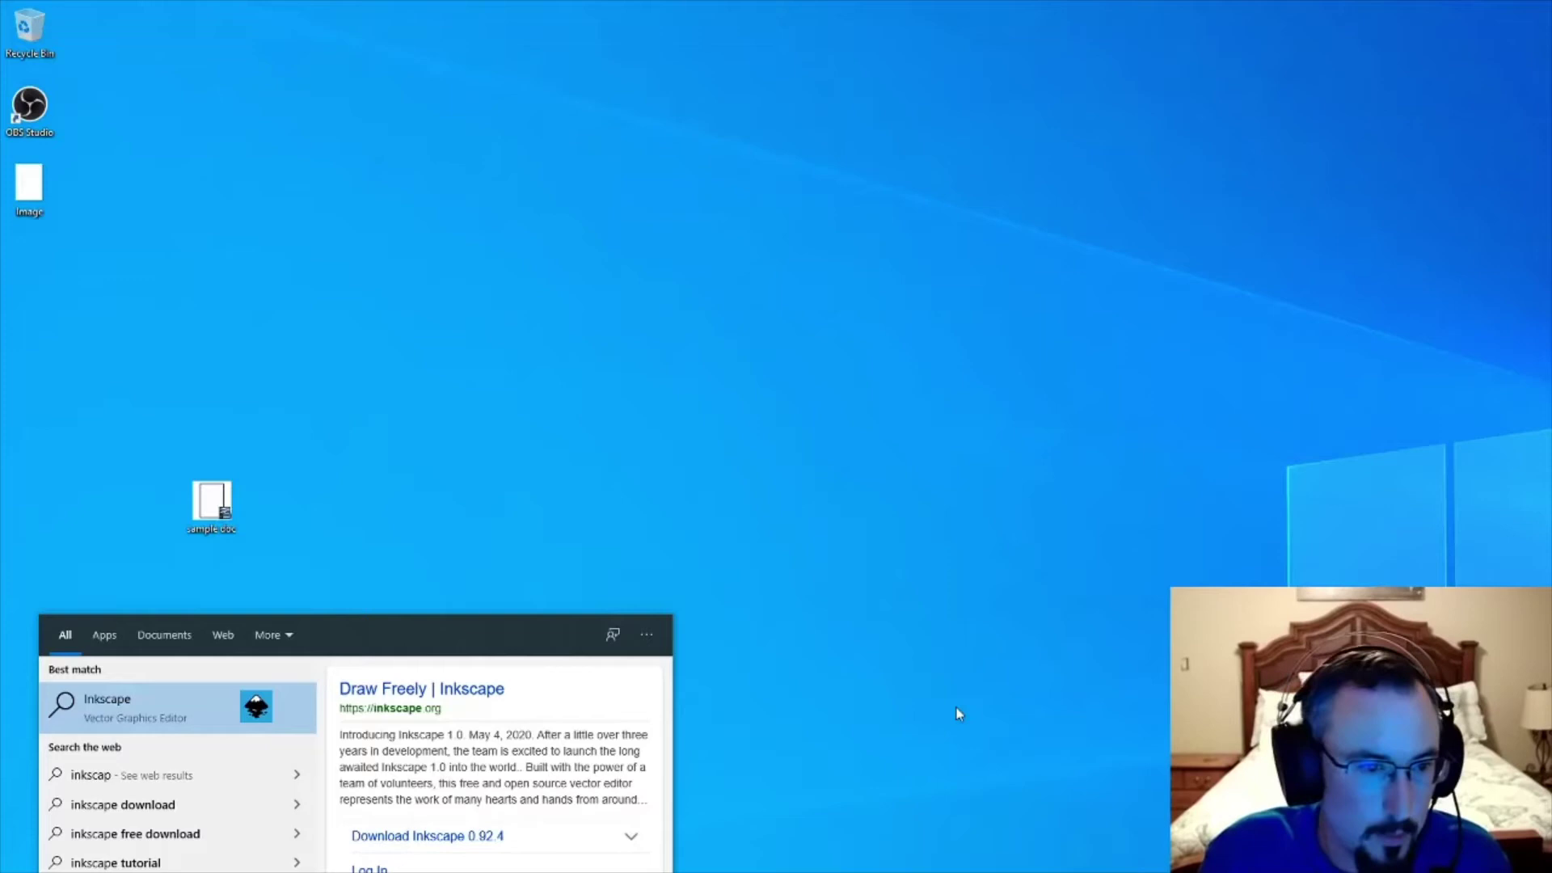
pyautogui.press('Return')
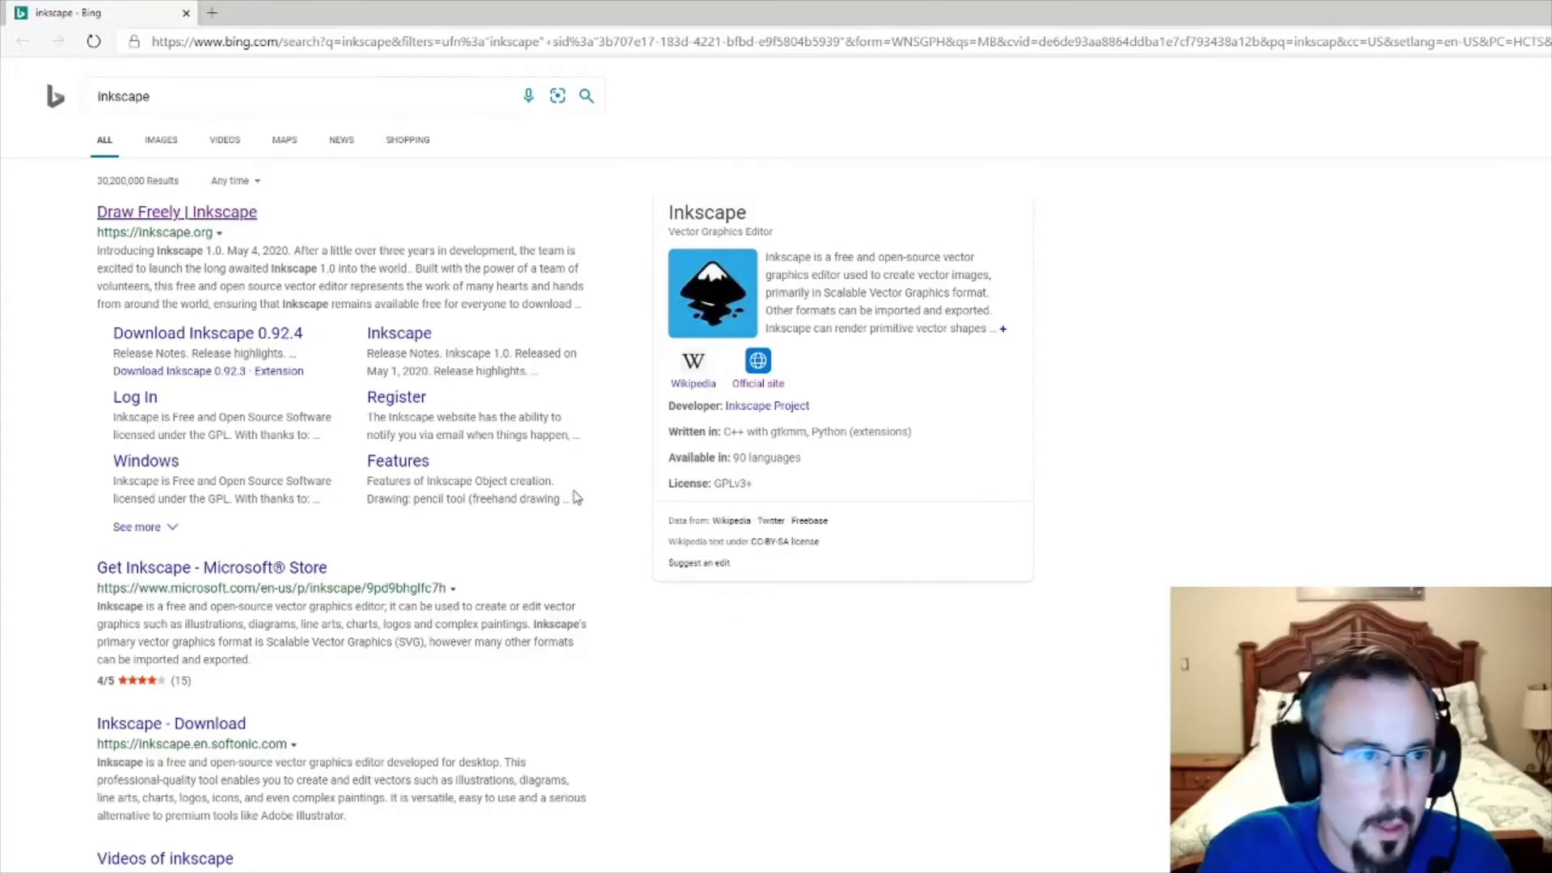
# Download the 64-bit Windows Installer Package (msi) of the current Inkscape from inkscape.org.
pyautogui.click(229, 223)
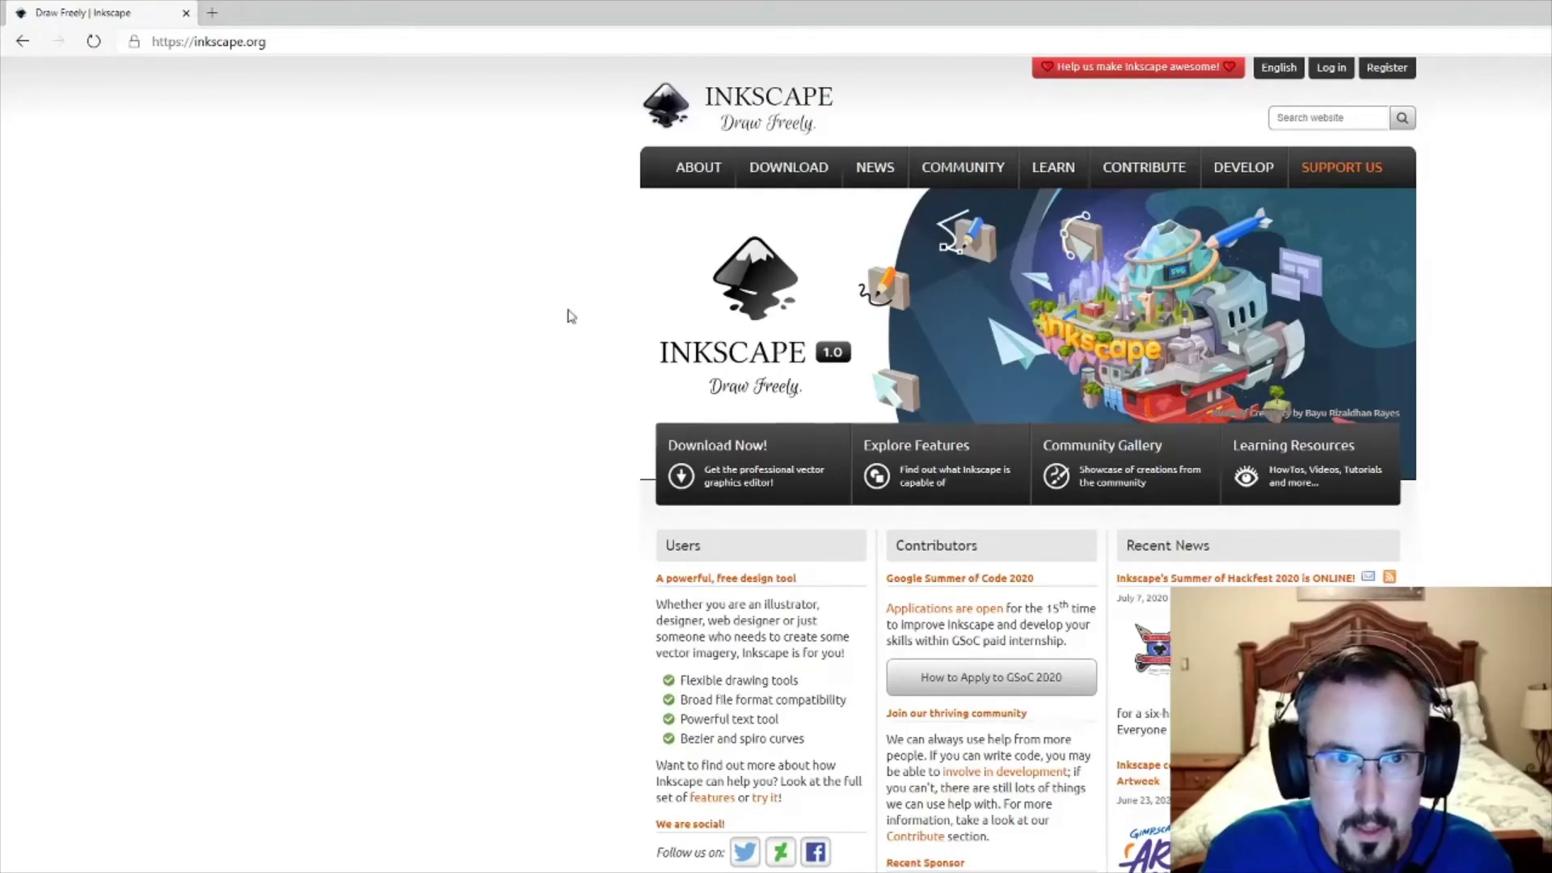
pyautogui.click(788, 204)
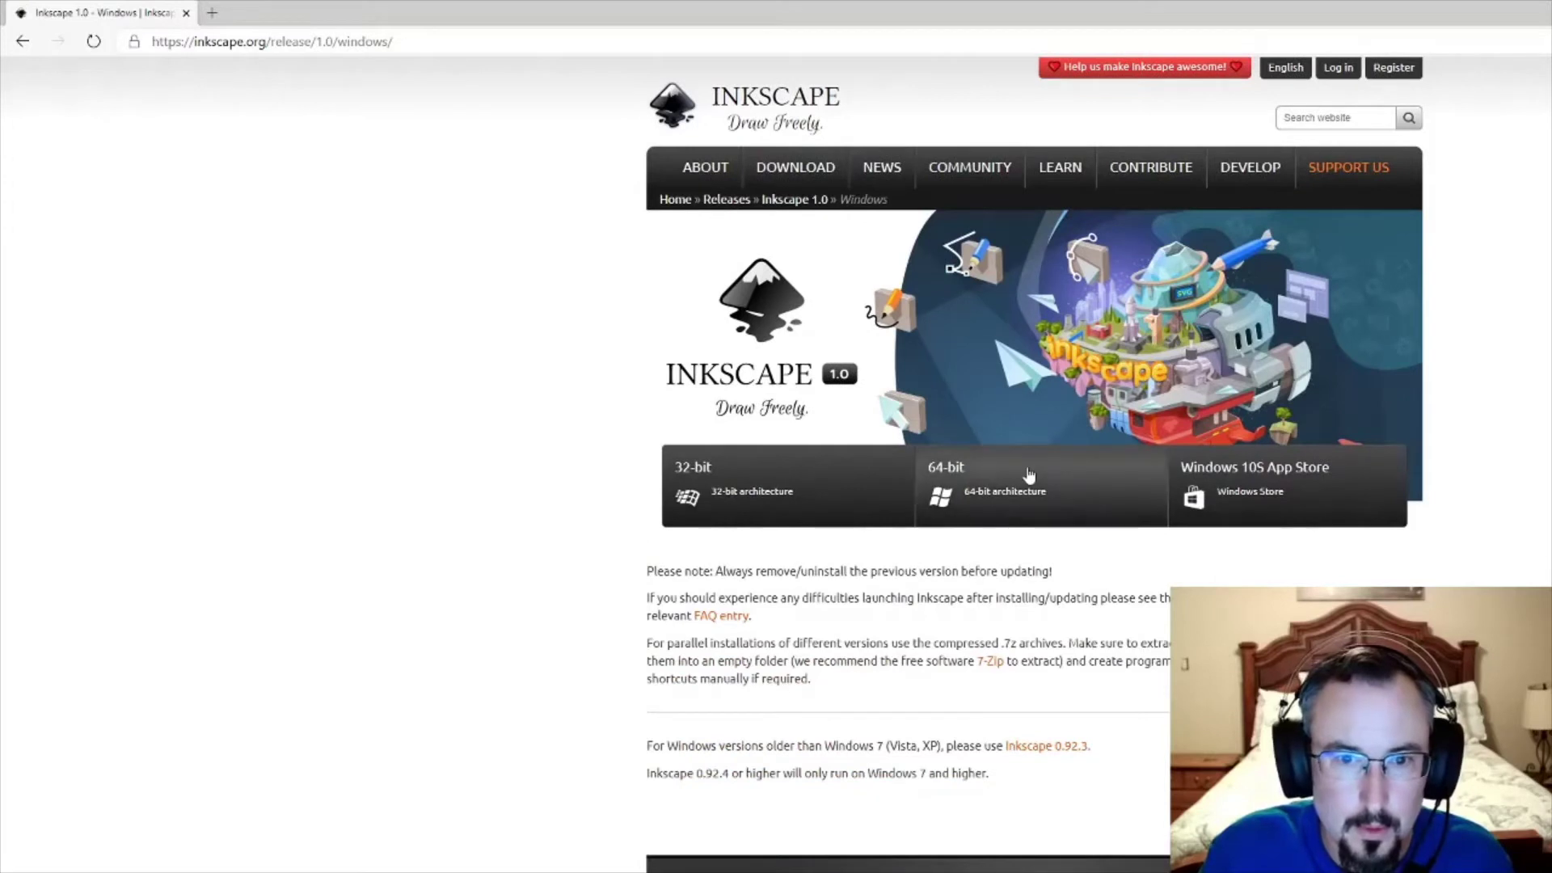
pyautogui.click(1029, 478)
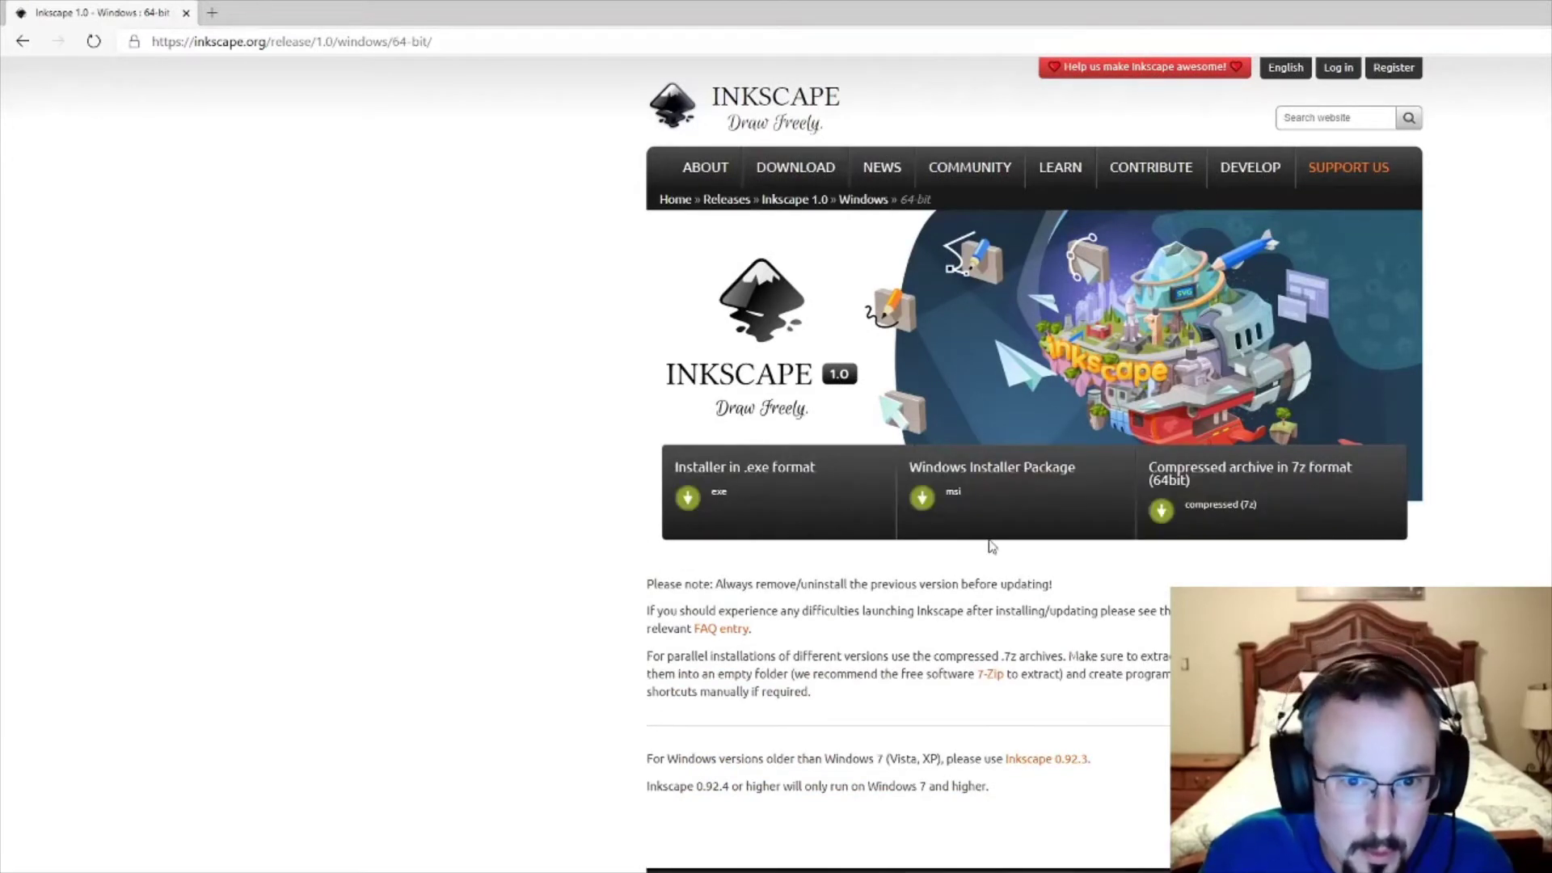
pyautogui.click(1001, 511)
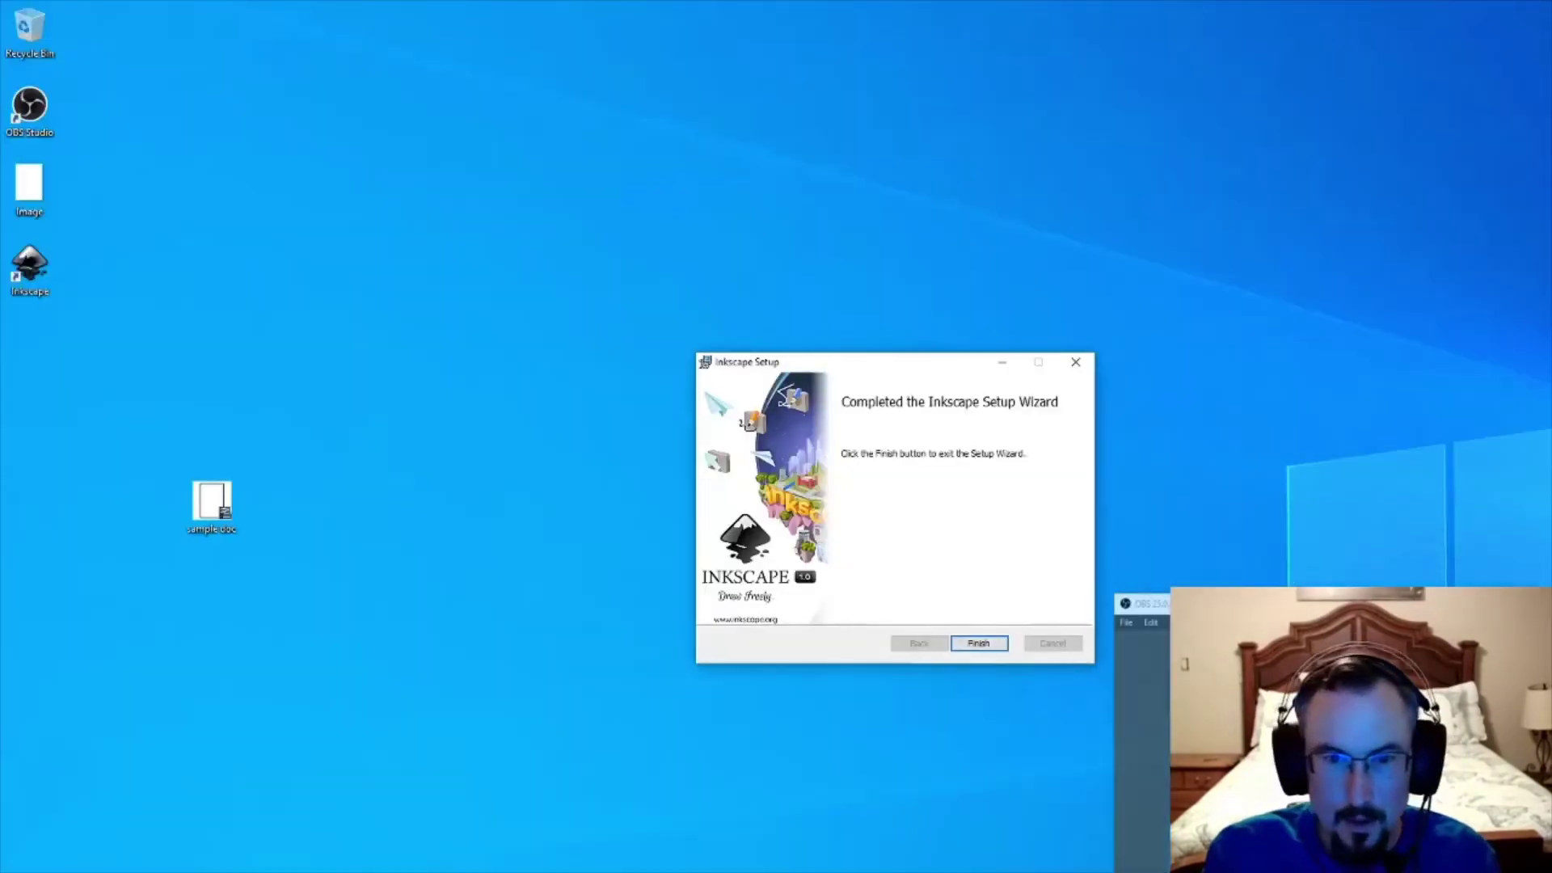
# Finish the Inkscape setup wizard and launch Inkscape from its desktop shortcut.
pyautogui.moveTo(915, 365); pyautogui.dragTo(1069, 422)
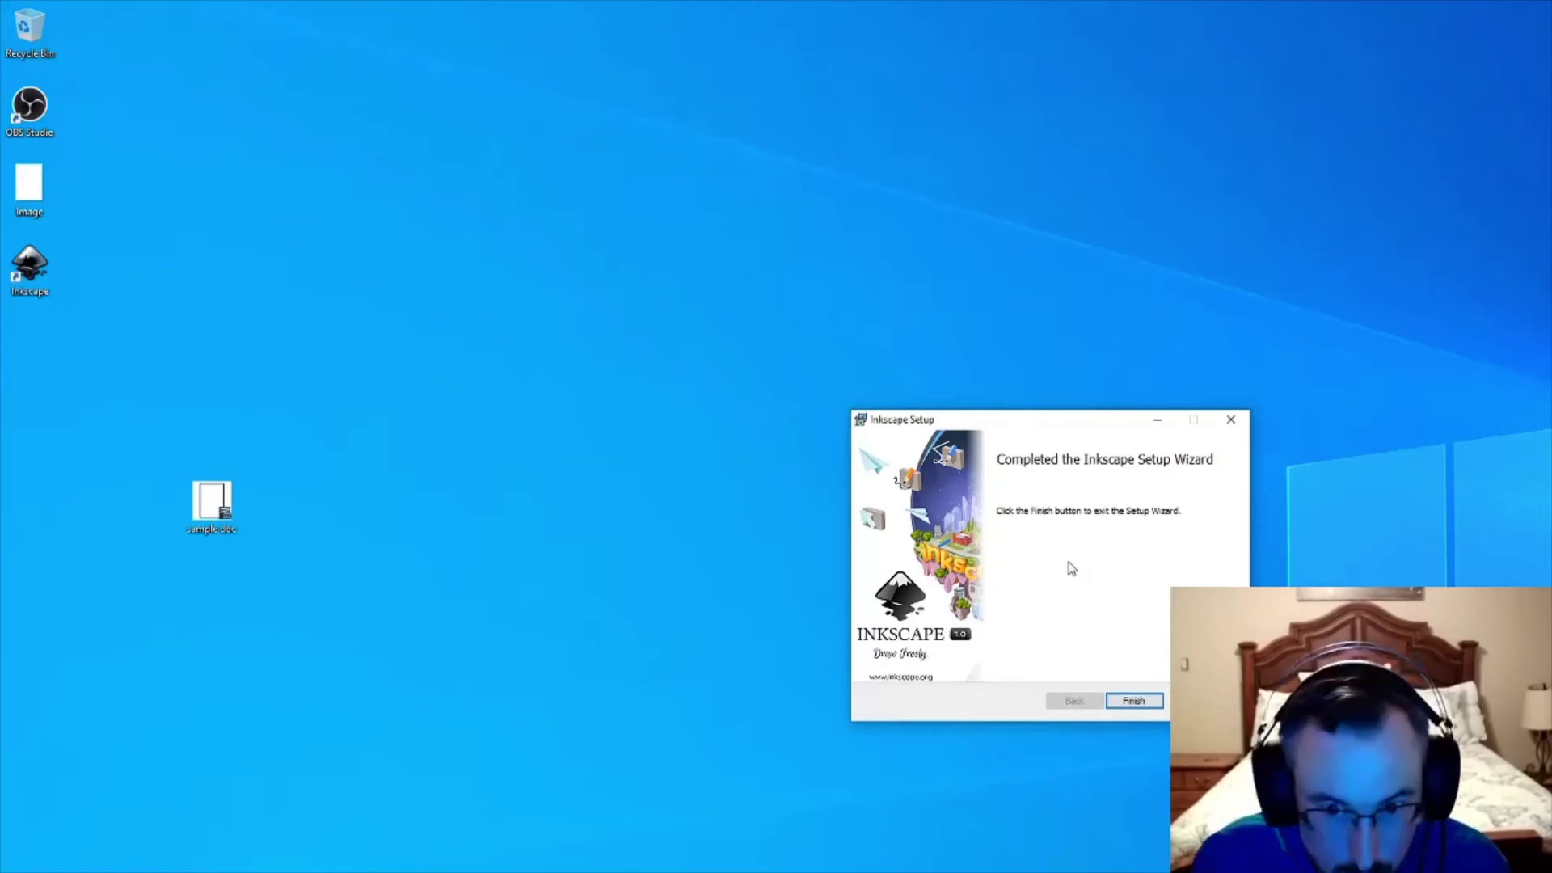
pyautogui.click(1132, 700)
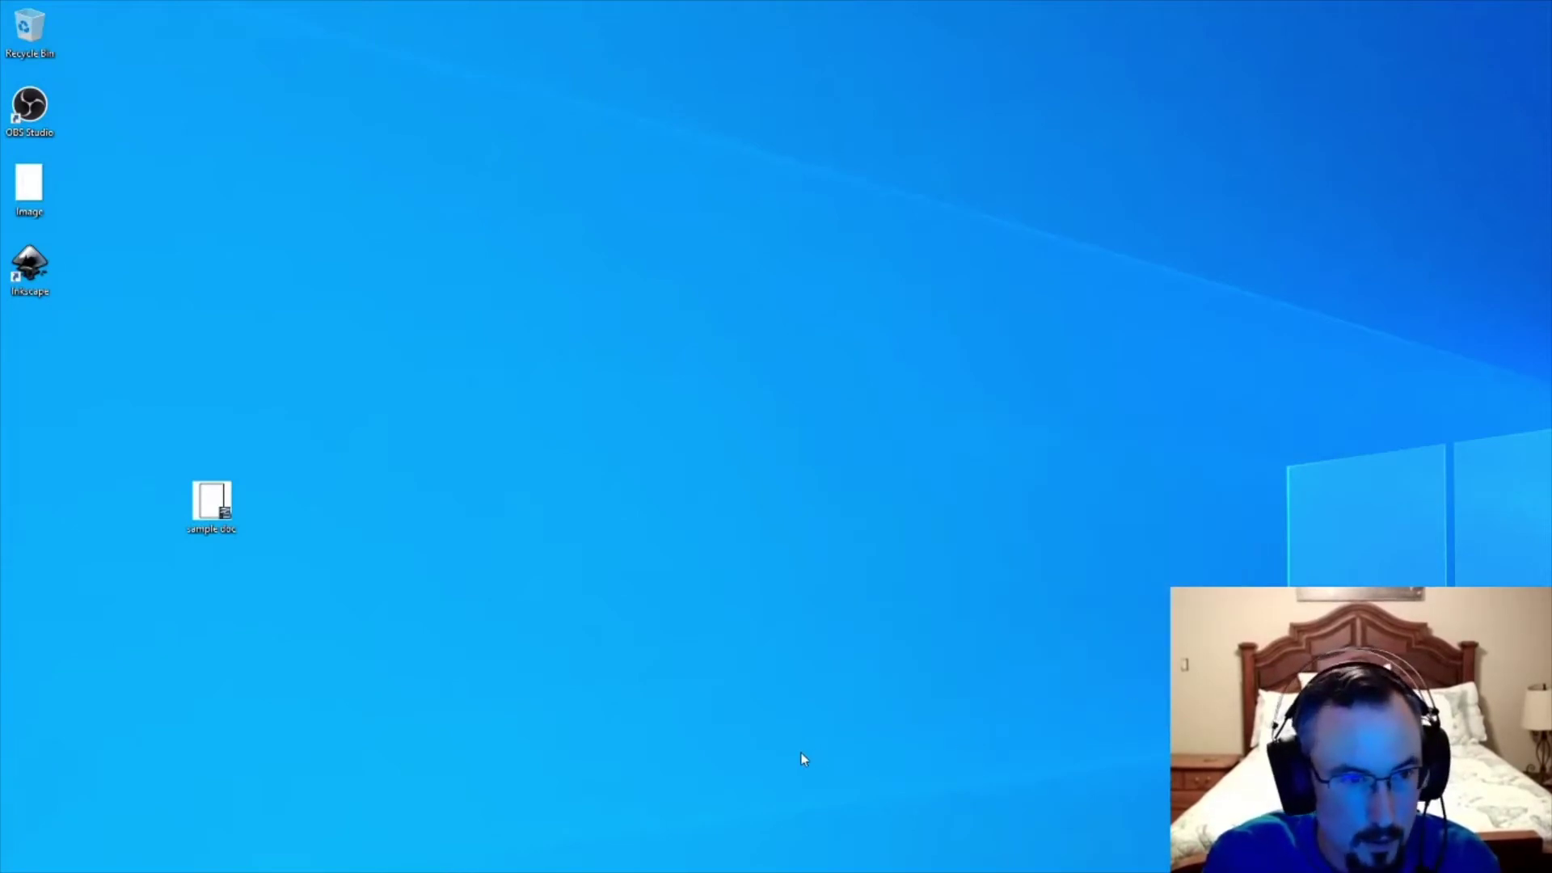
pyautogui.click(36, 275)
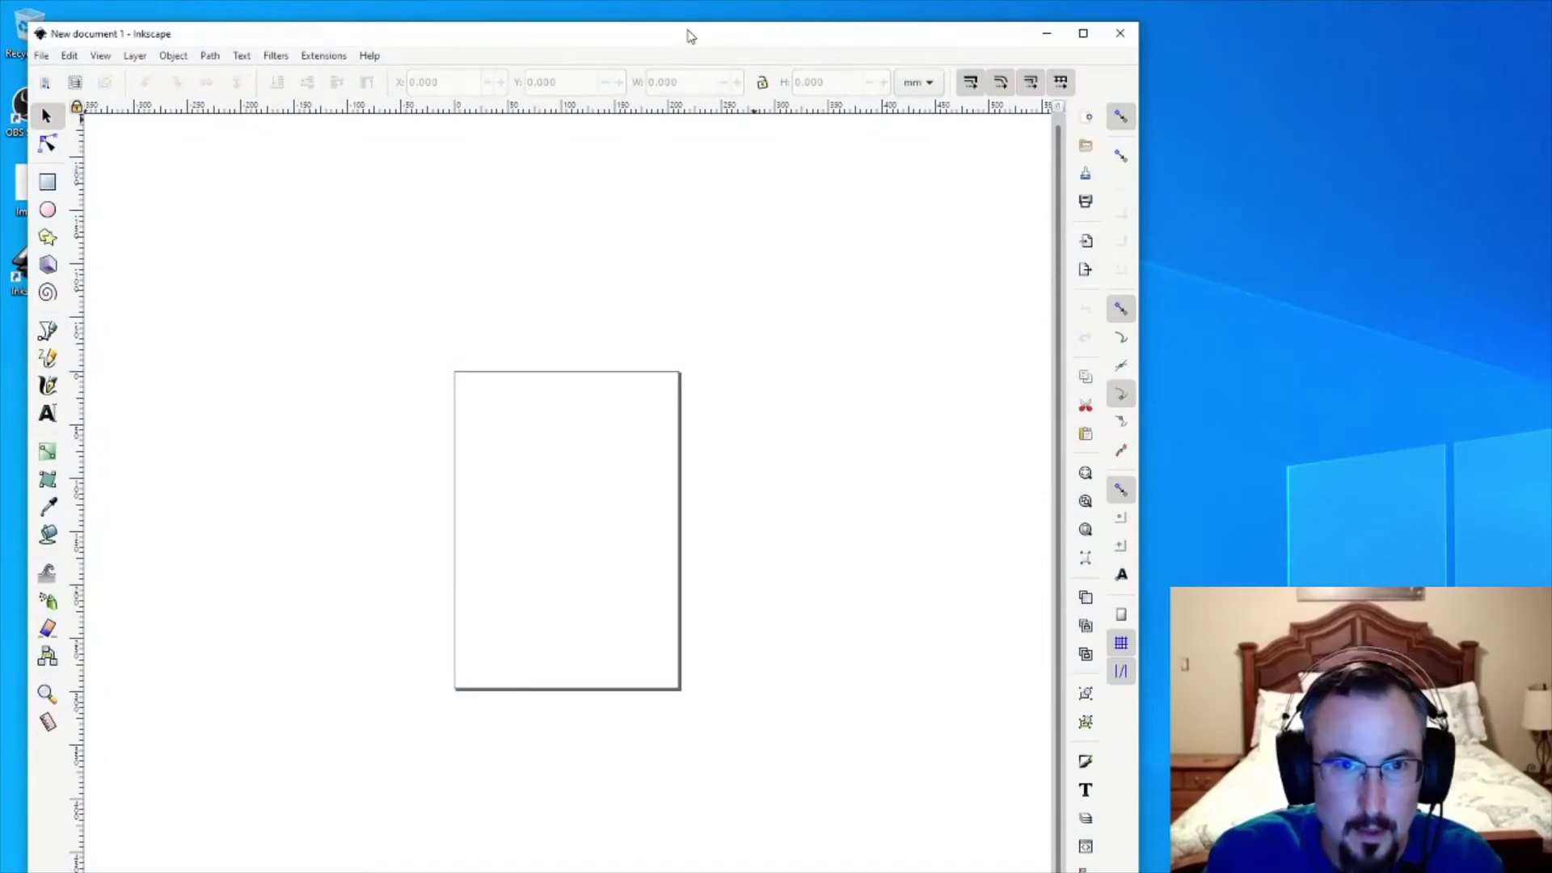
pyautogui.moveTo(687, 35); pyautogui.dragTo(1308, 97)
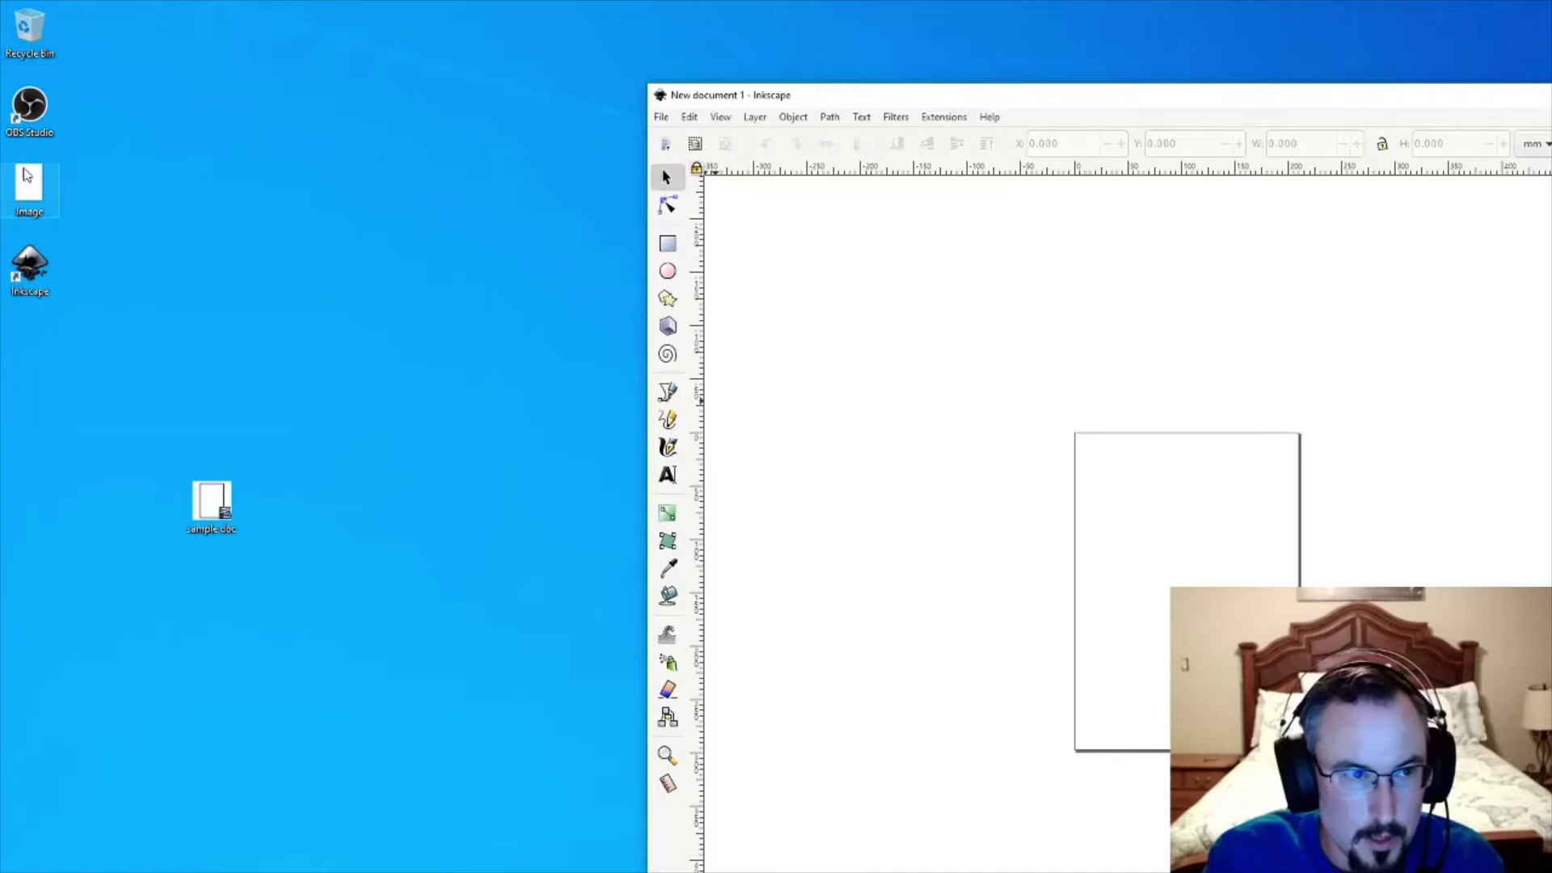
# Start opening a file in Inkscape with the file-type filter set to TIFF.
pyautogui.click(78, 241)
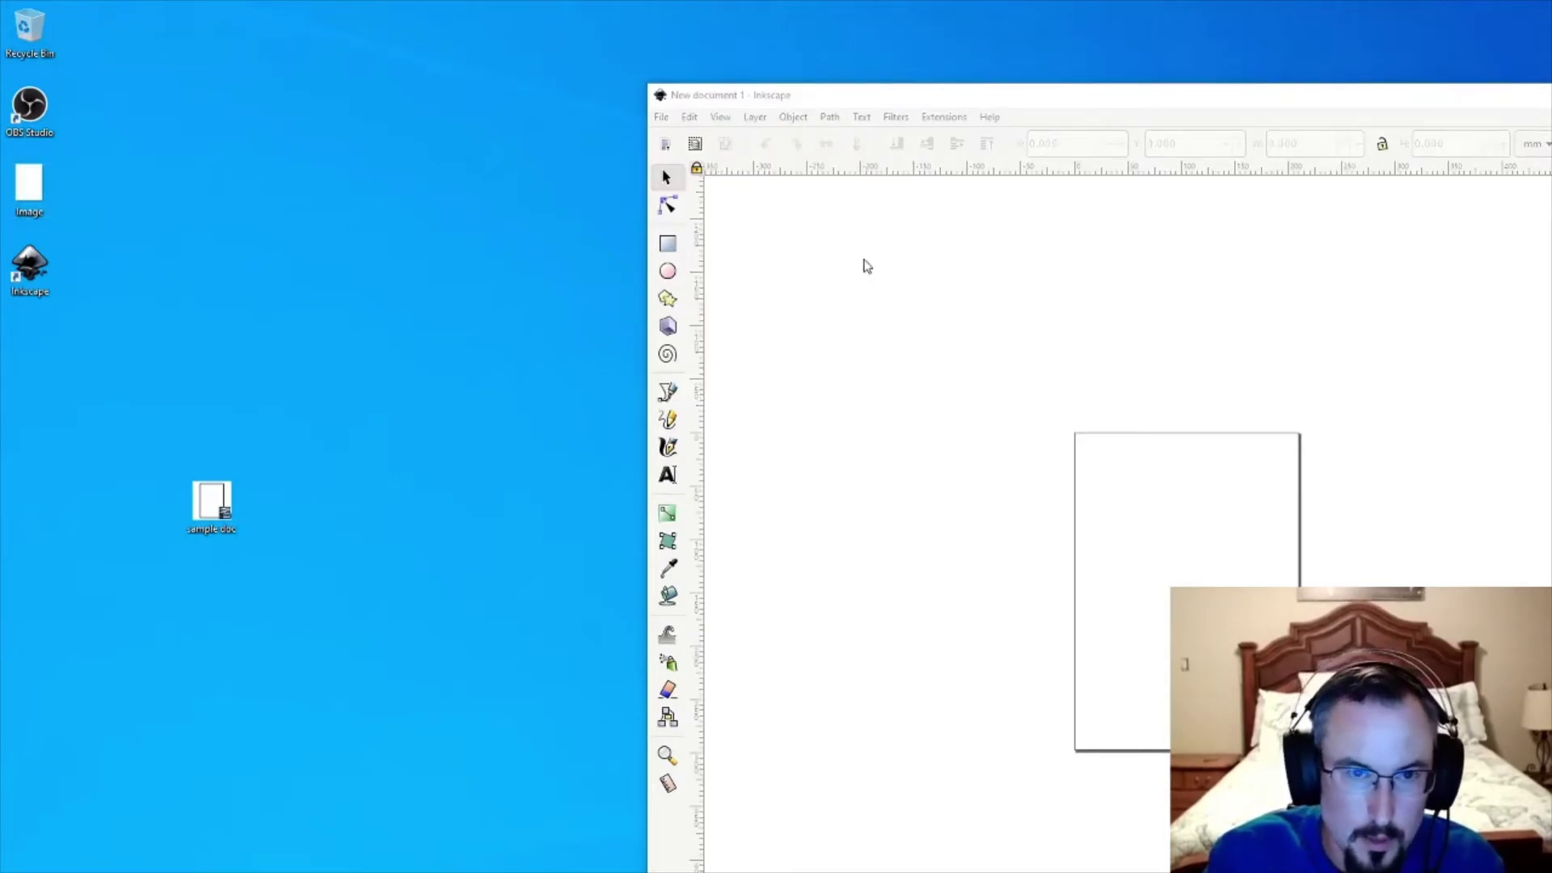
pyautogui.click(662, 118)
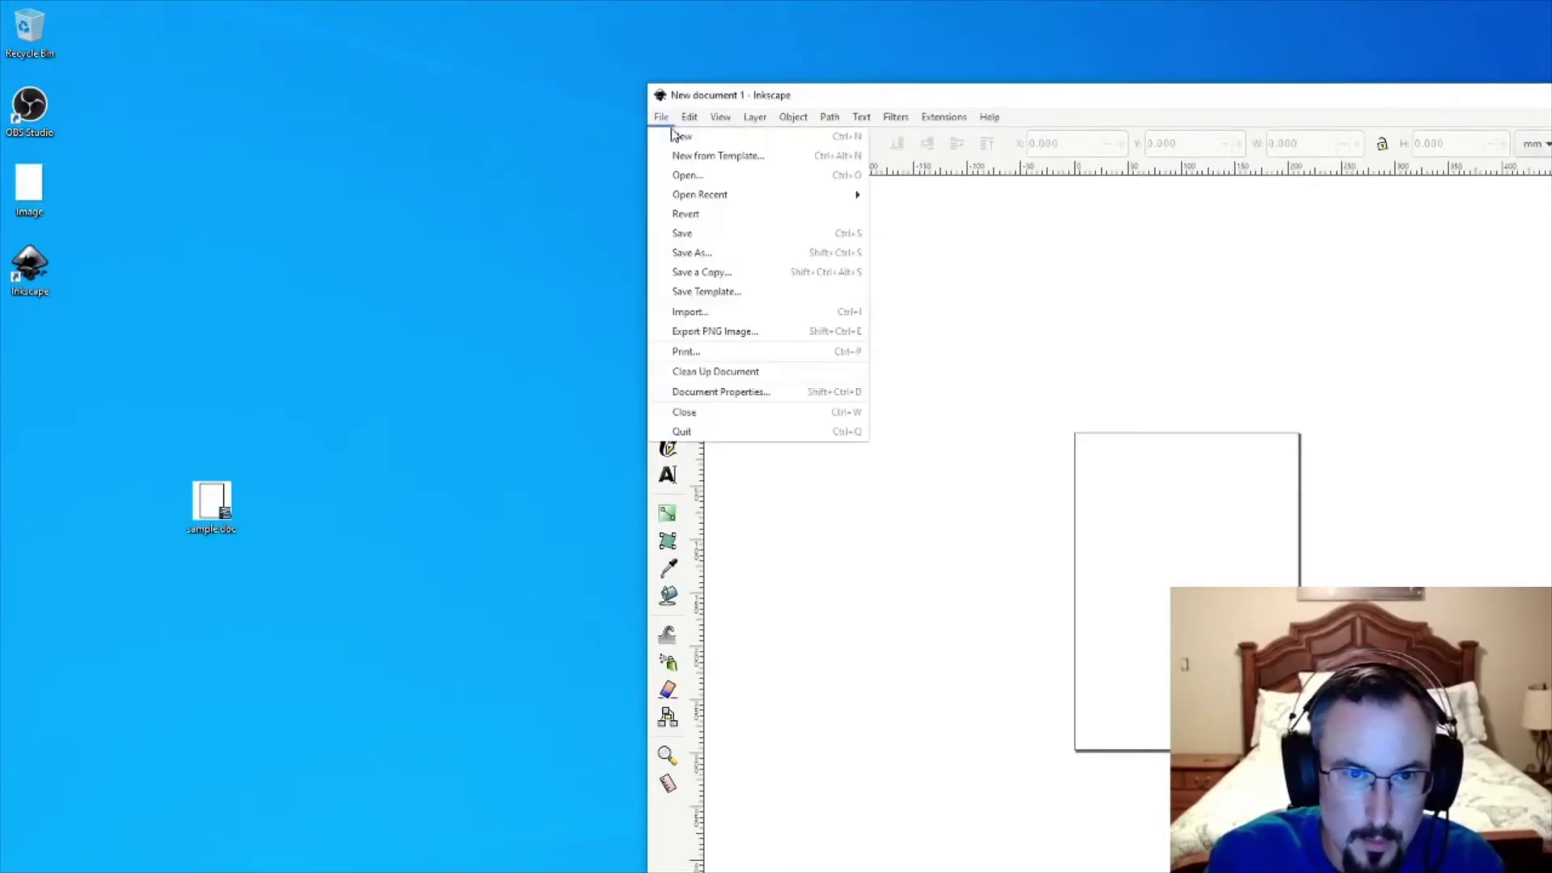
pyautogui.click(685, 174)
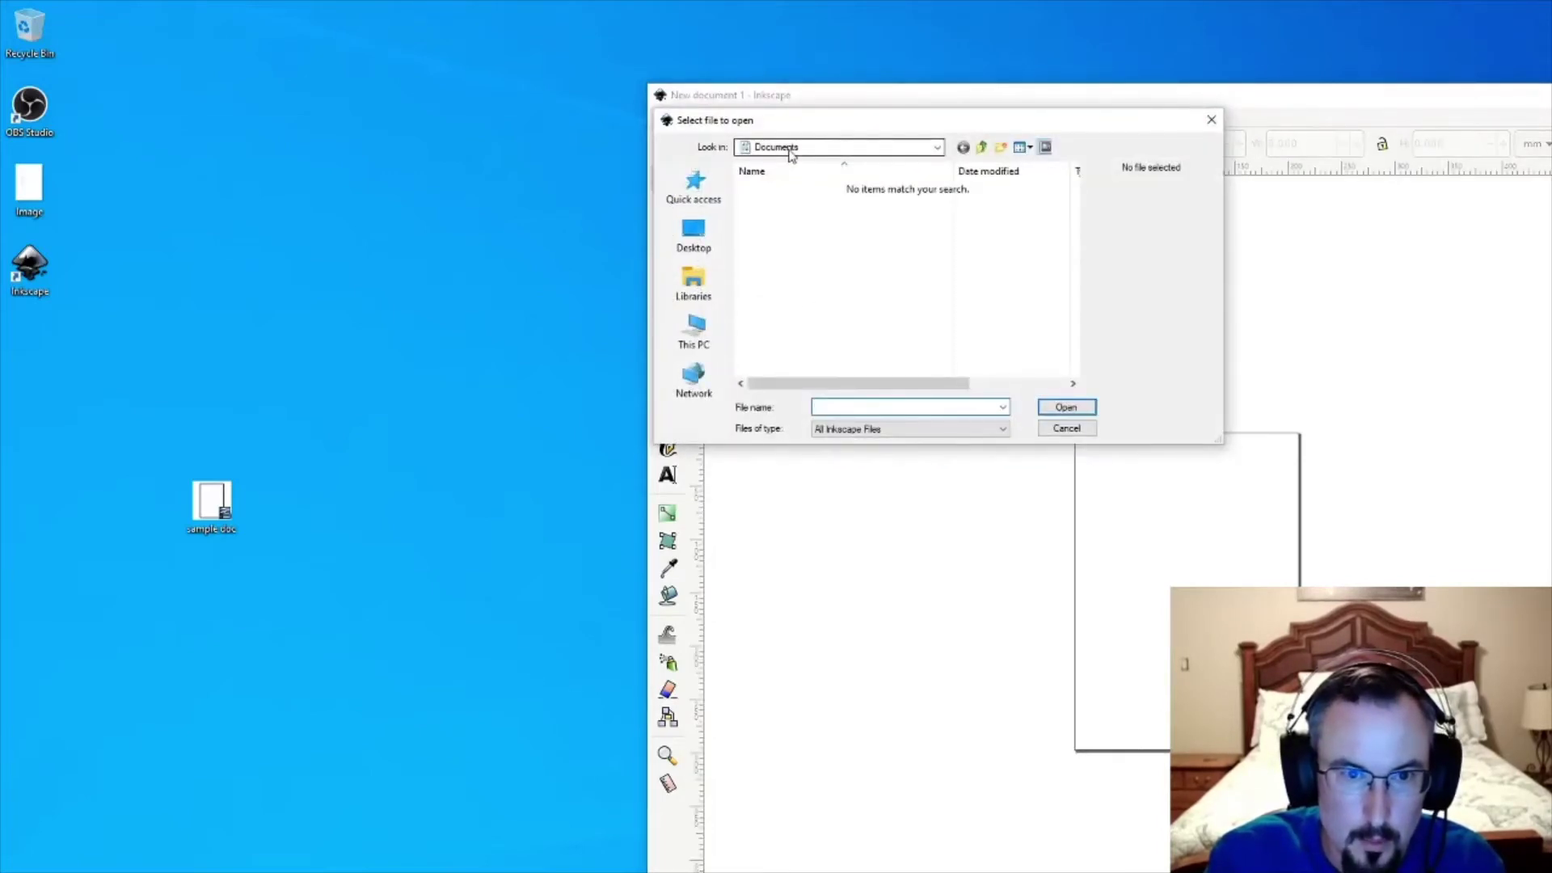
pyautogui.click(907, 432)
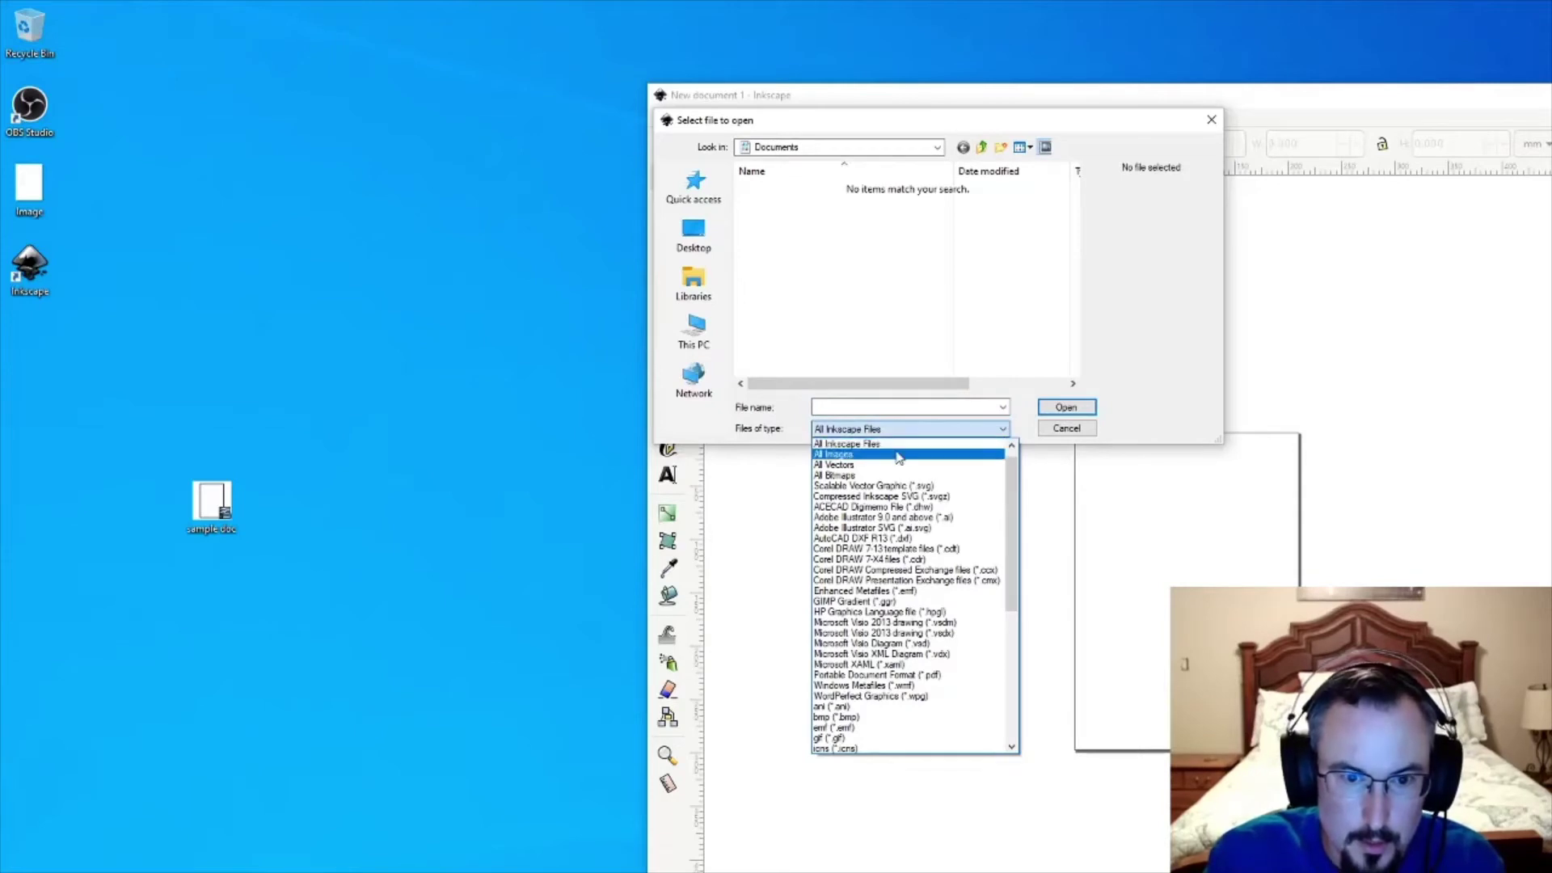
pyautogui.click(899, 458)
pyautogui.click(889, 434)
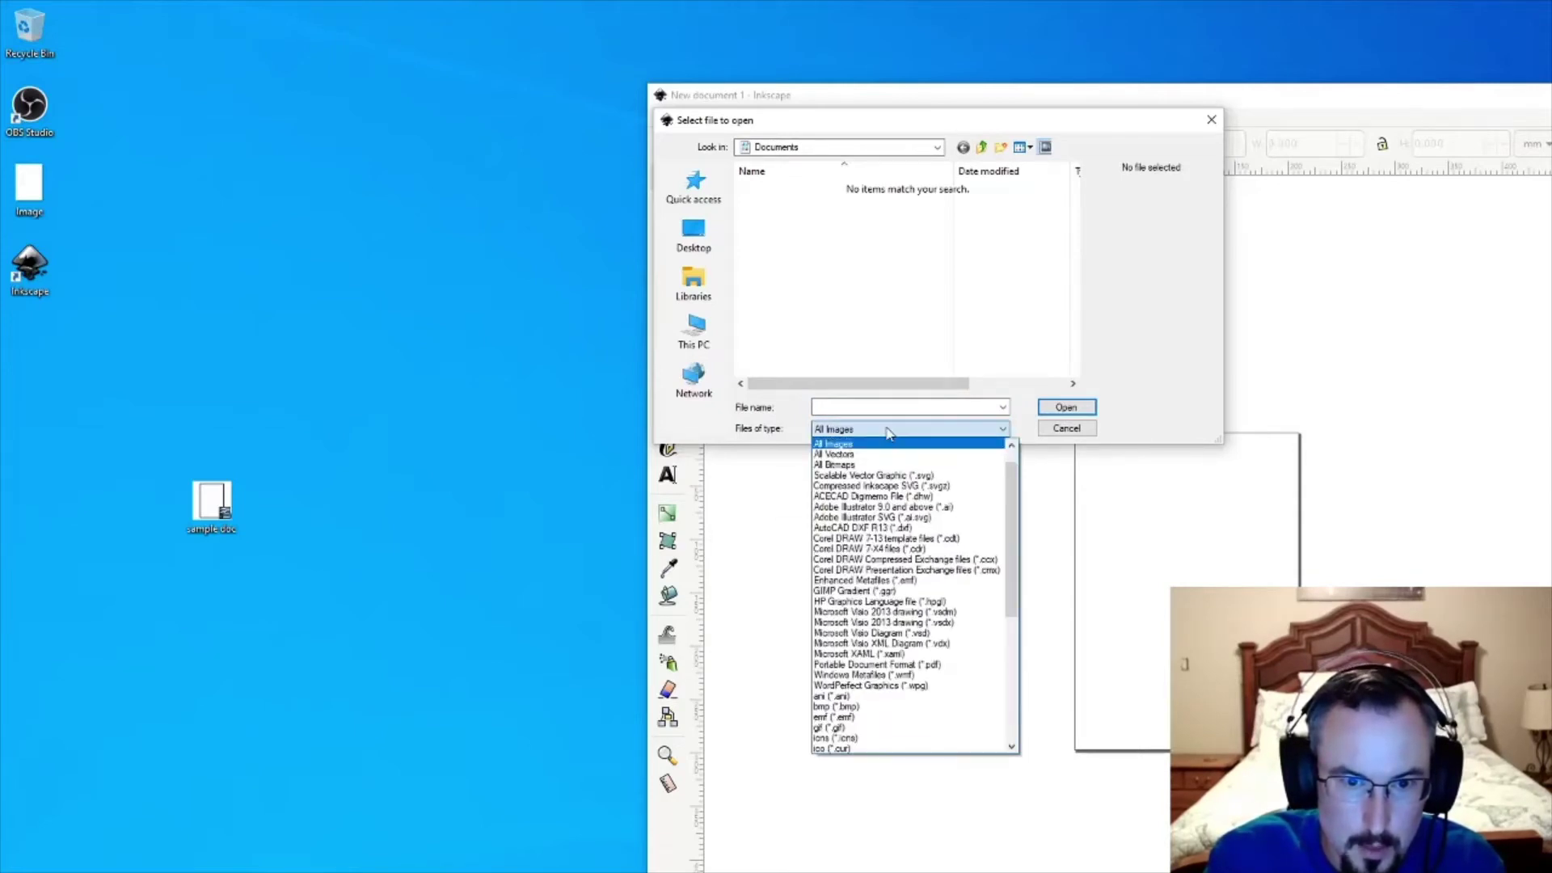
pyautogui.scroll(-6, 905, 534)
pyautogui.scroll(-4, 907, 544)
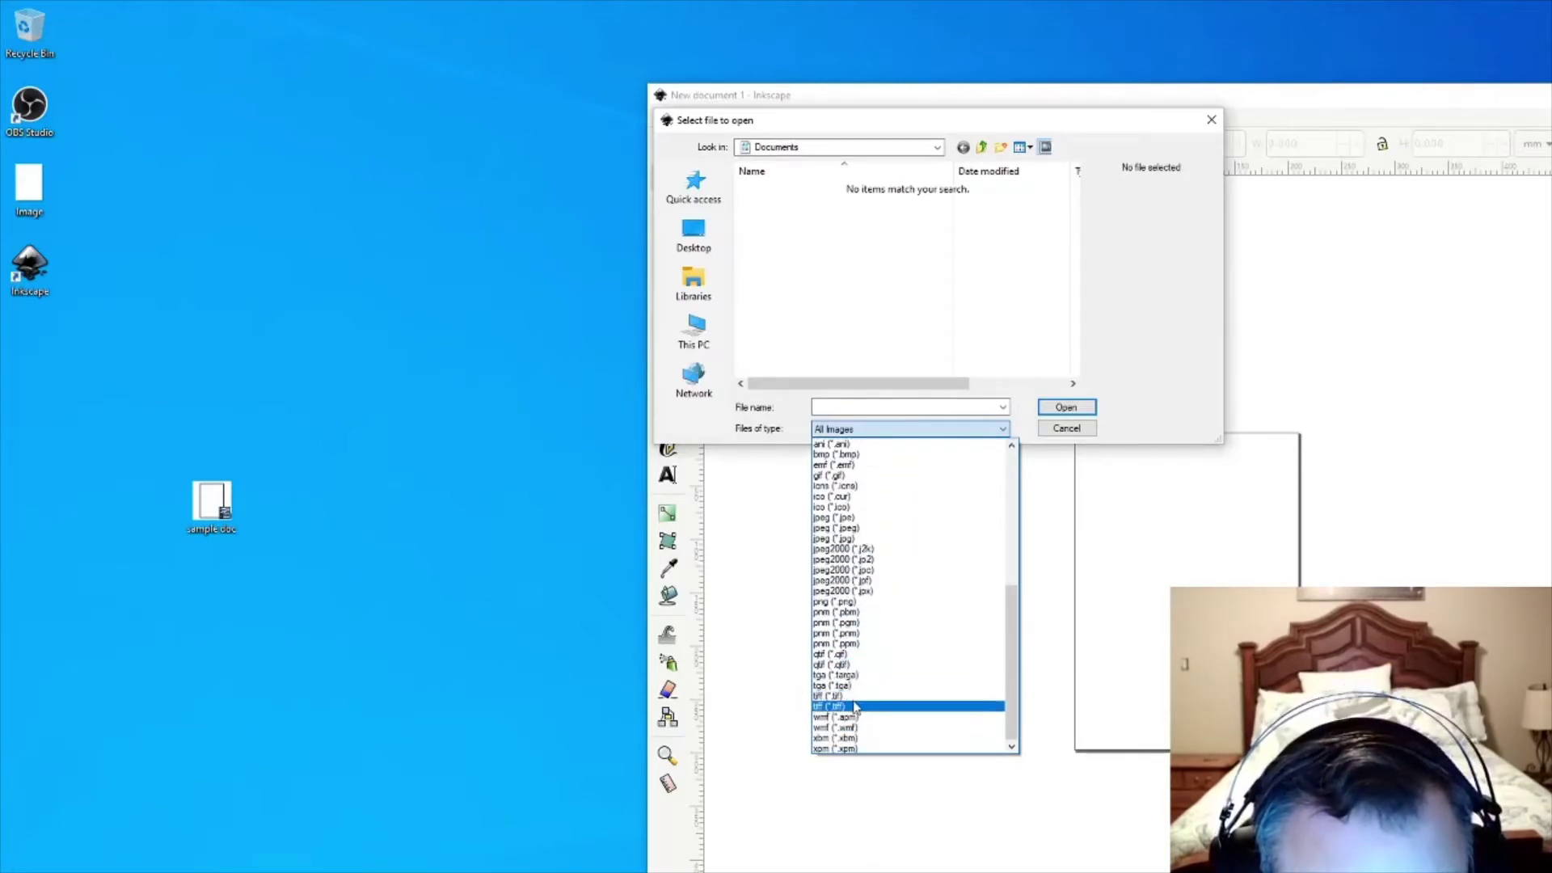
pyautogui.click(852, 695)
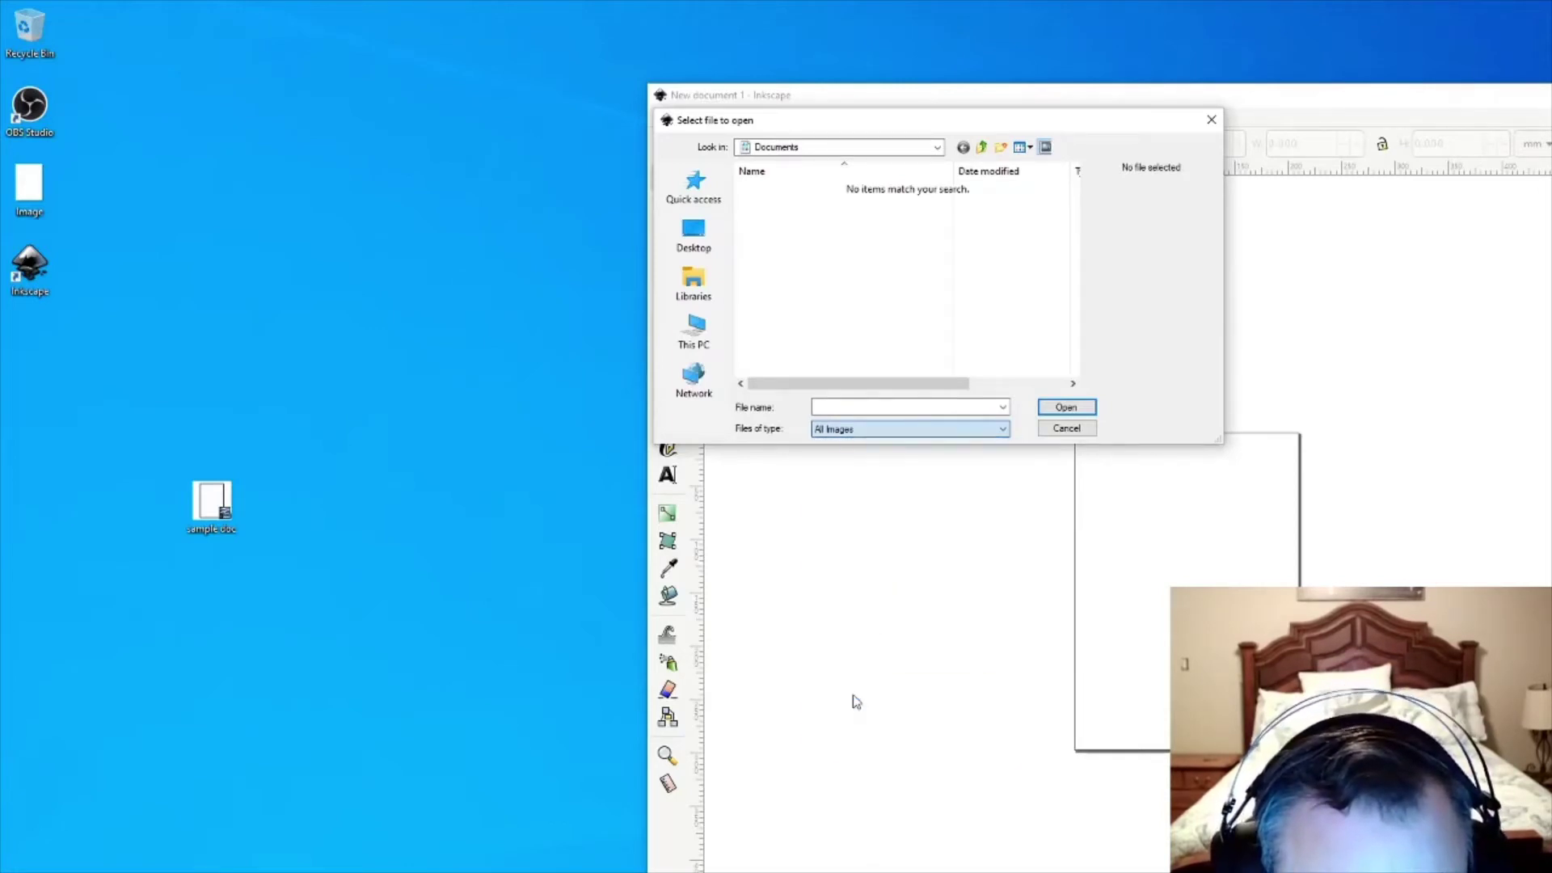
# Open croppedTiffSignature from the Pictures folder.
pyautogui.click(898, 148)
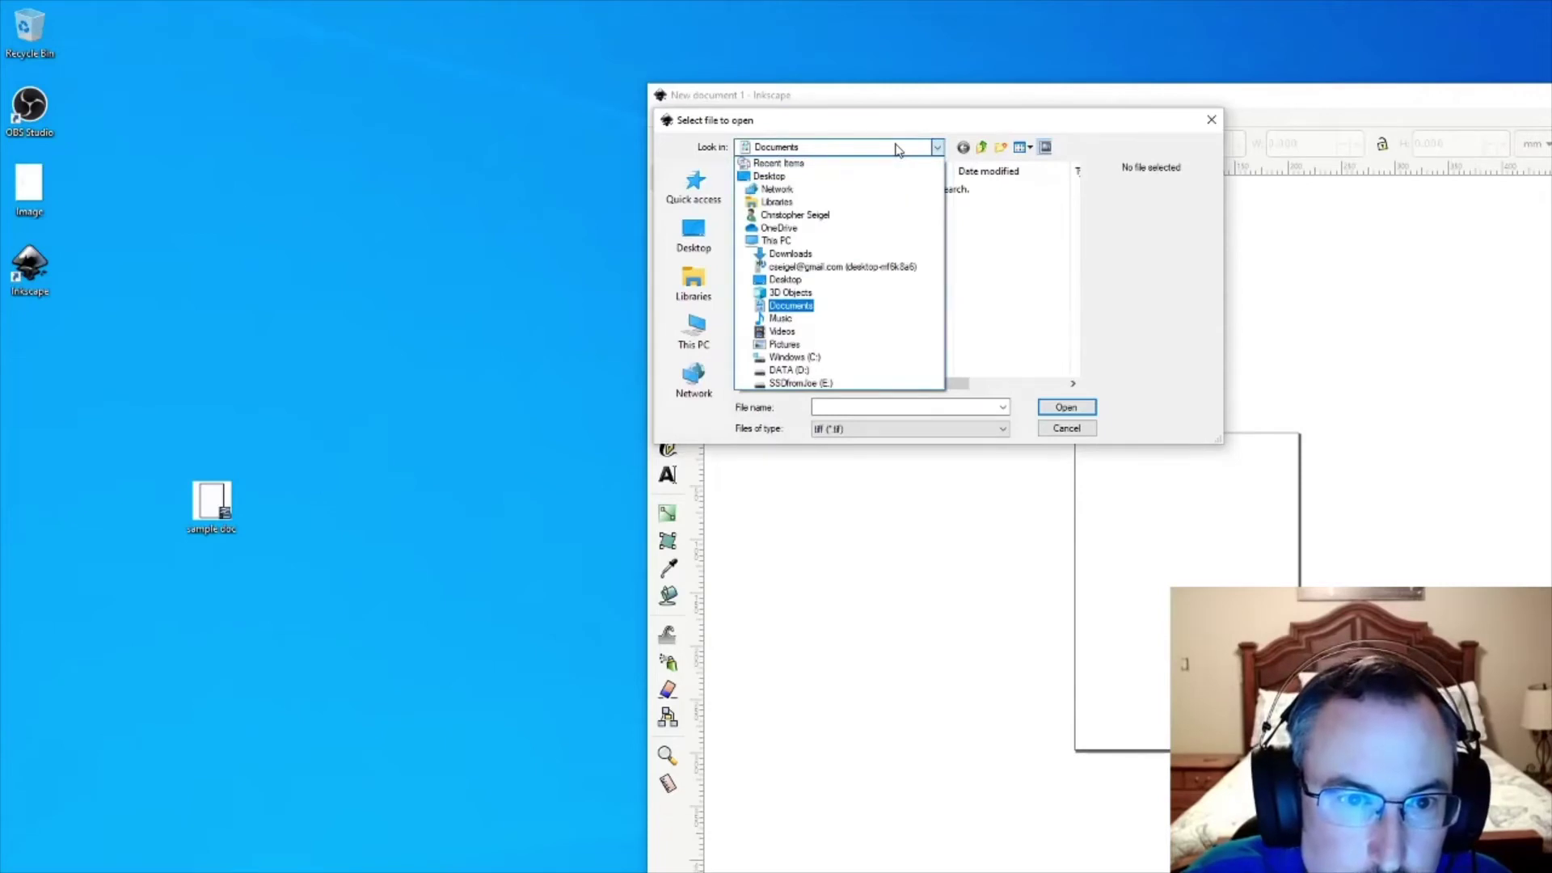
pyautogui.click(791, 349)
pyautogui.click(948, 259)
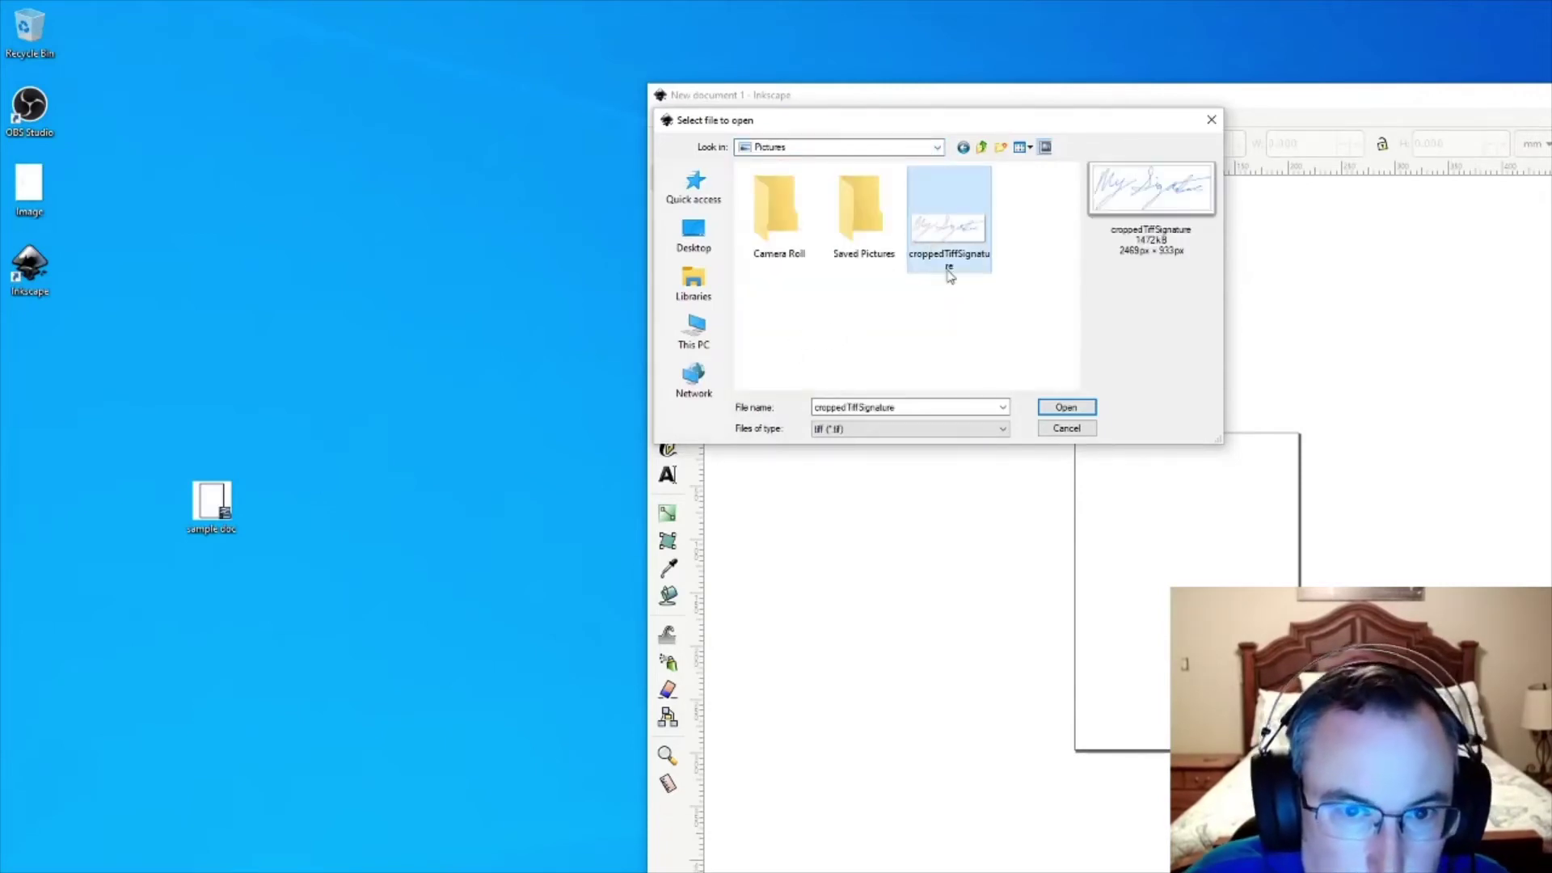
pyautogui.click(1067, 408)
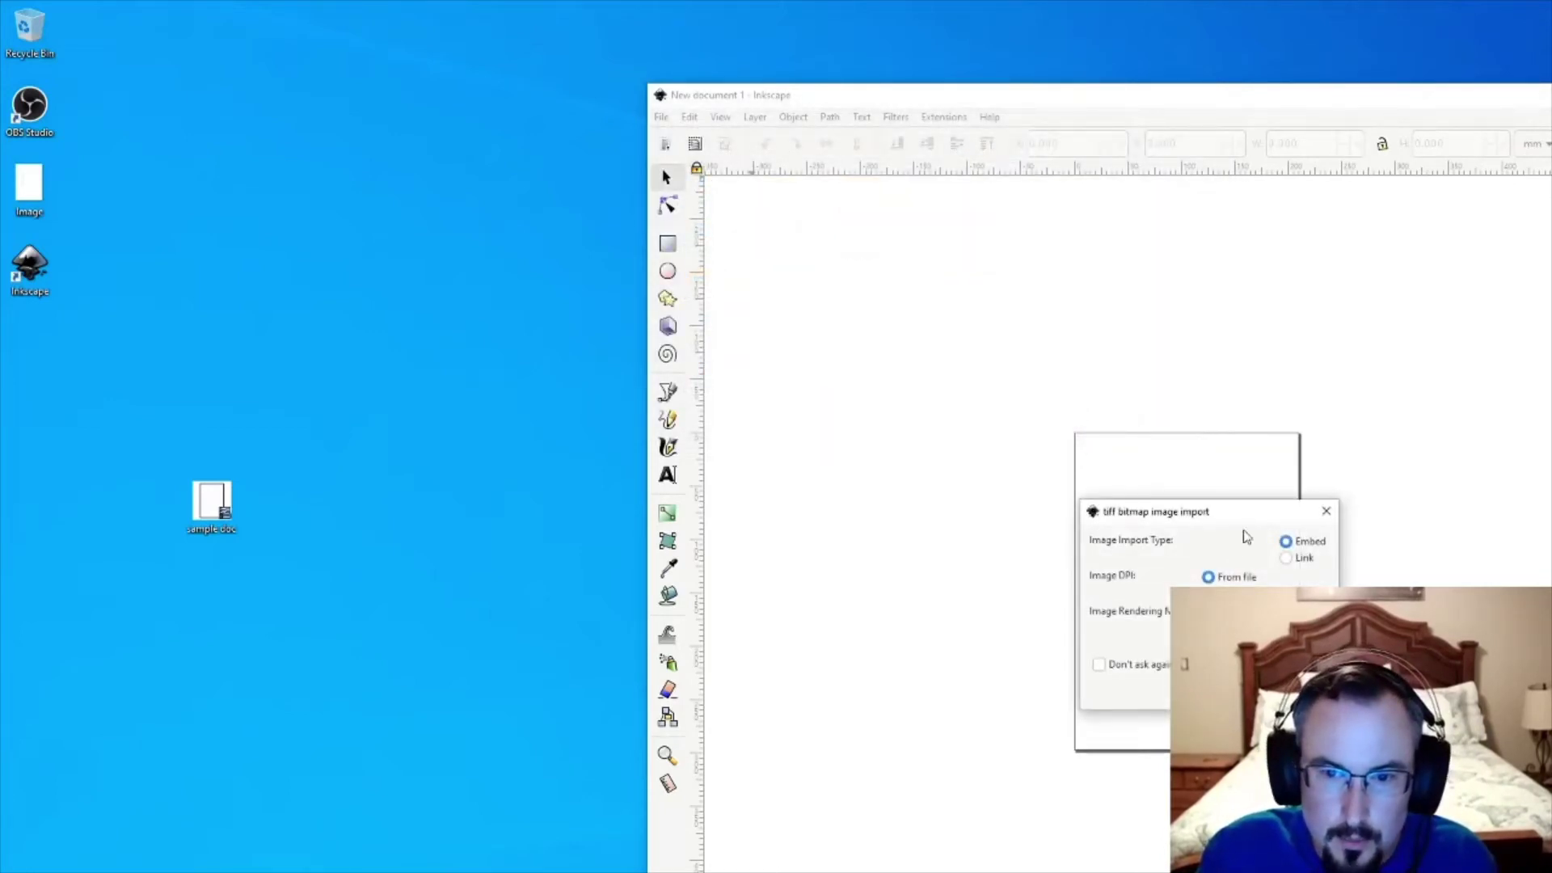
# Accept the default TIFF import settings, maximize the signature window, and show the Path menu.
pyautogui.press('Return')
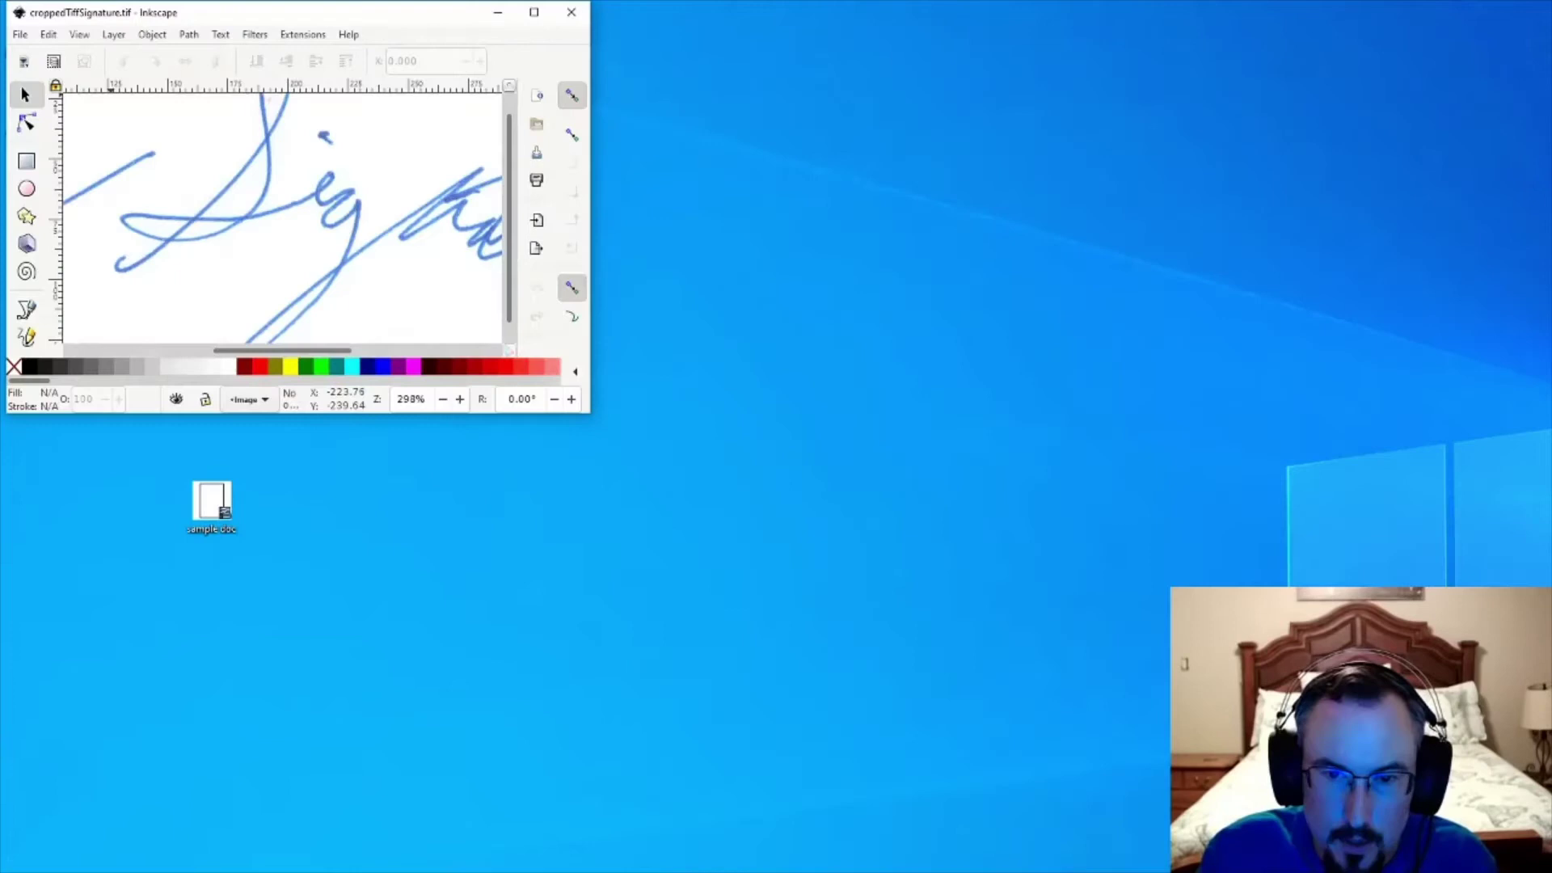
pyautogui.click(535, 14)
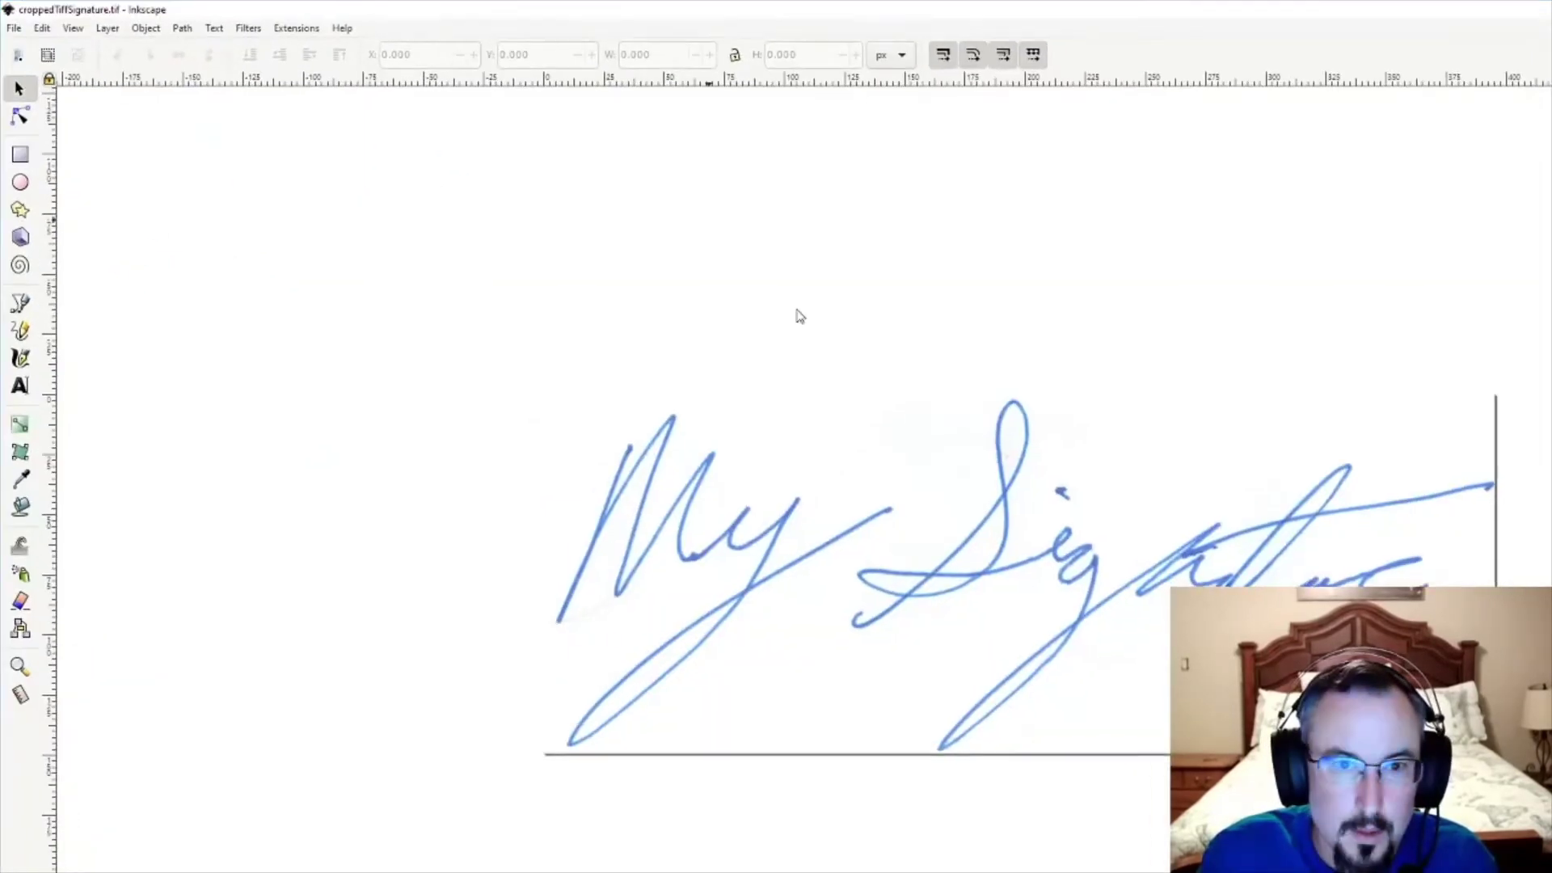
pyautogui.click(183, 28)
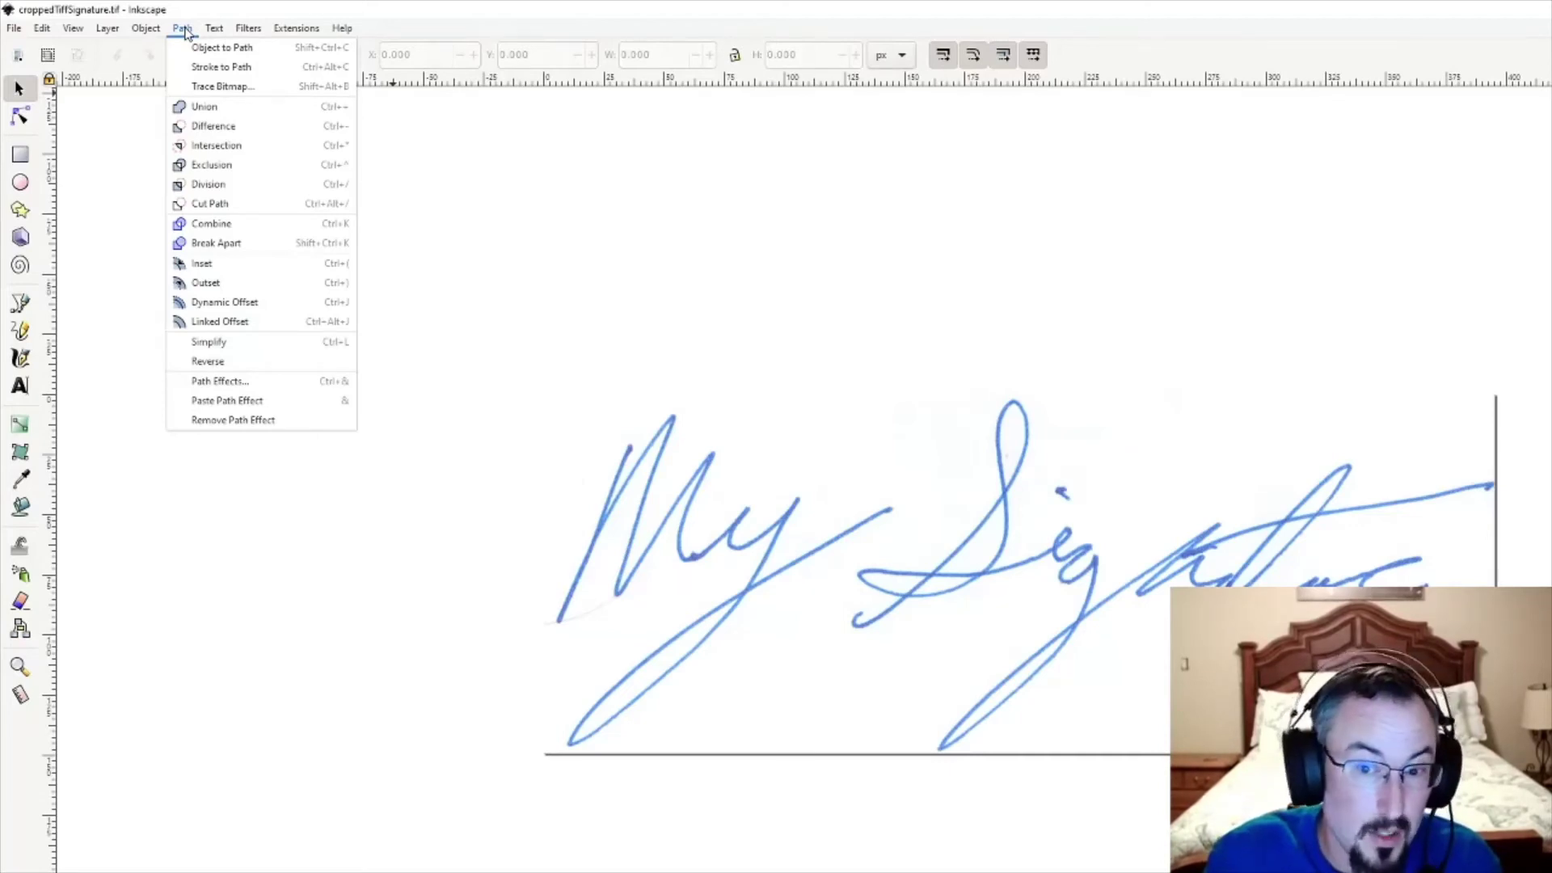
# Set the Trace Bitmap brightness threshold to 0.880.
pyautogui.click(201, 86)
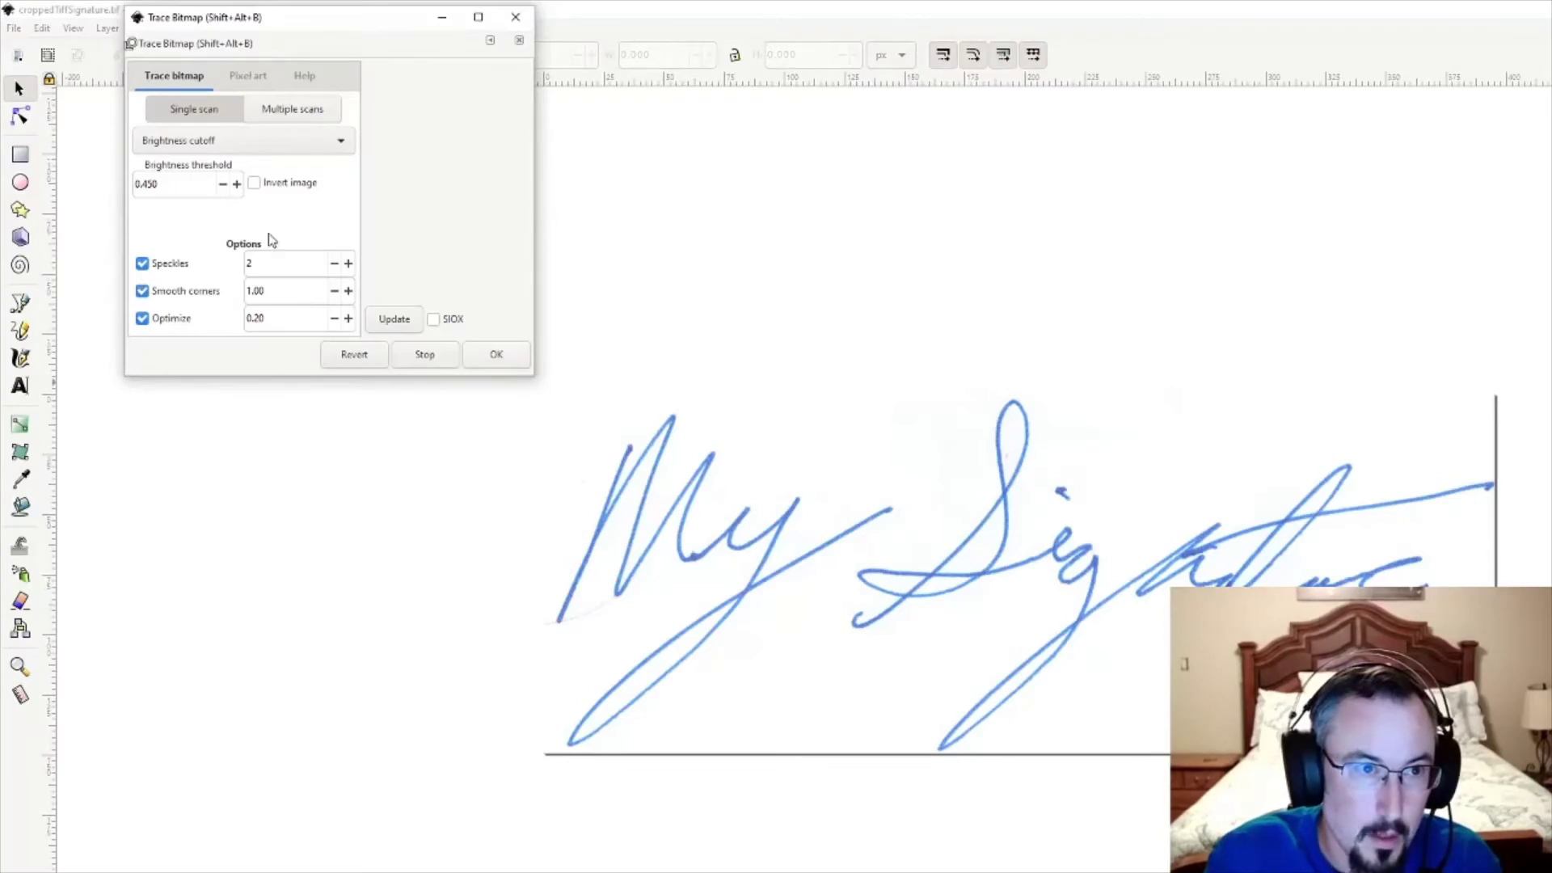
pyautogui.moveTo(198, 191); pyautogui.dragTo(64, 179)
pyautogui.press('BackSpace')
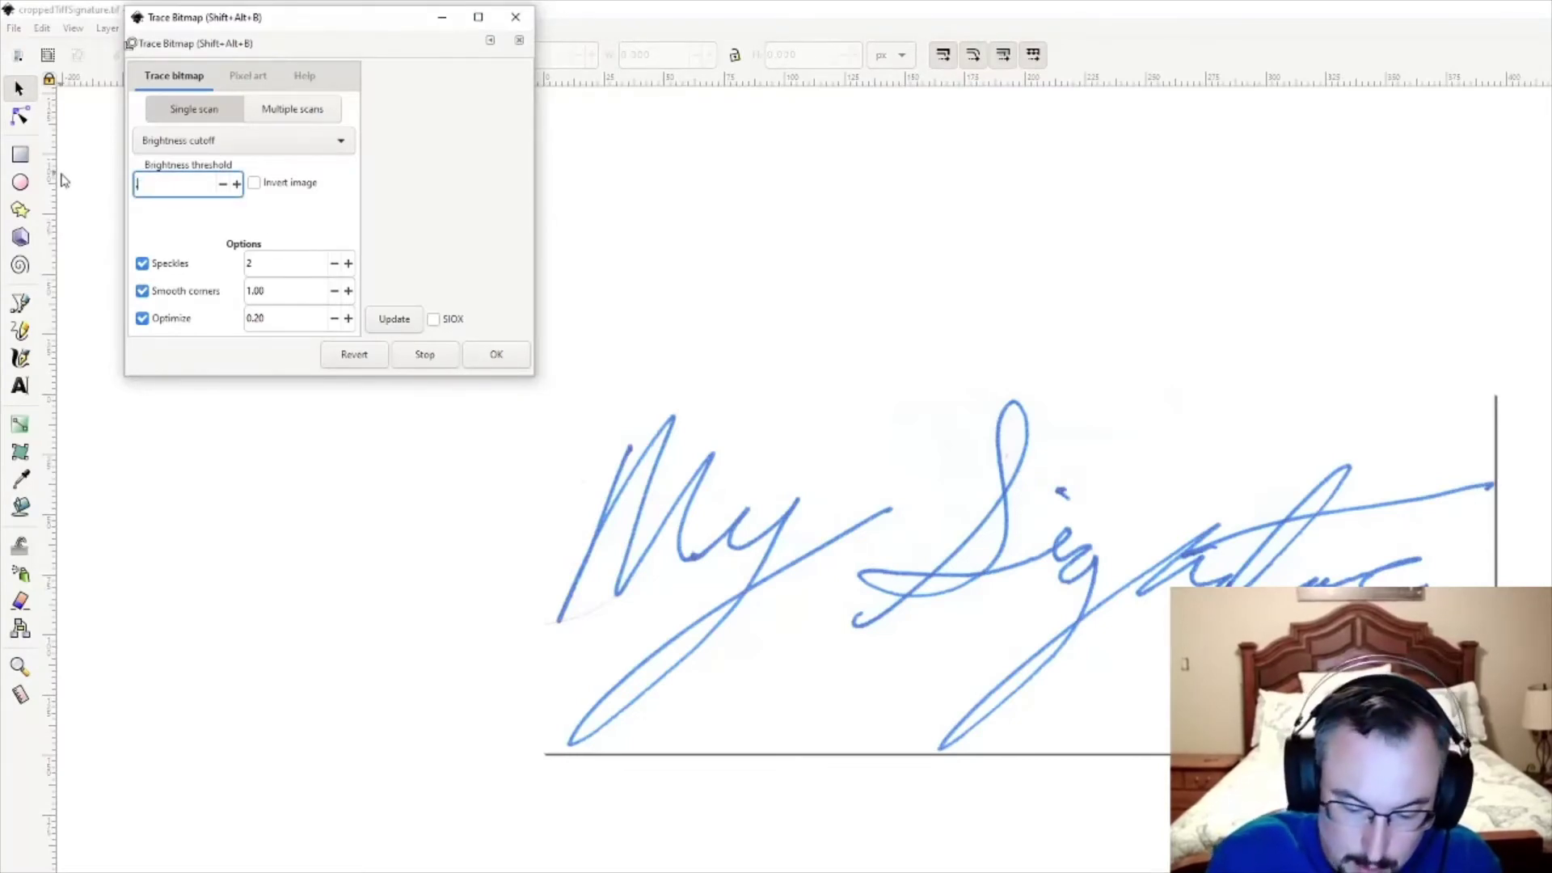
pyautogui.write('.880')
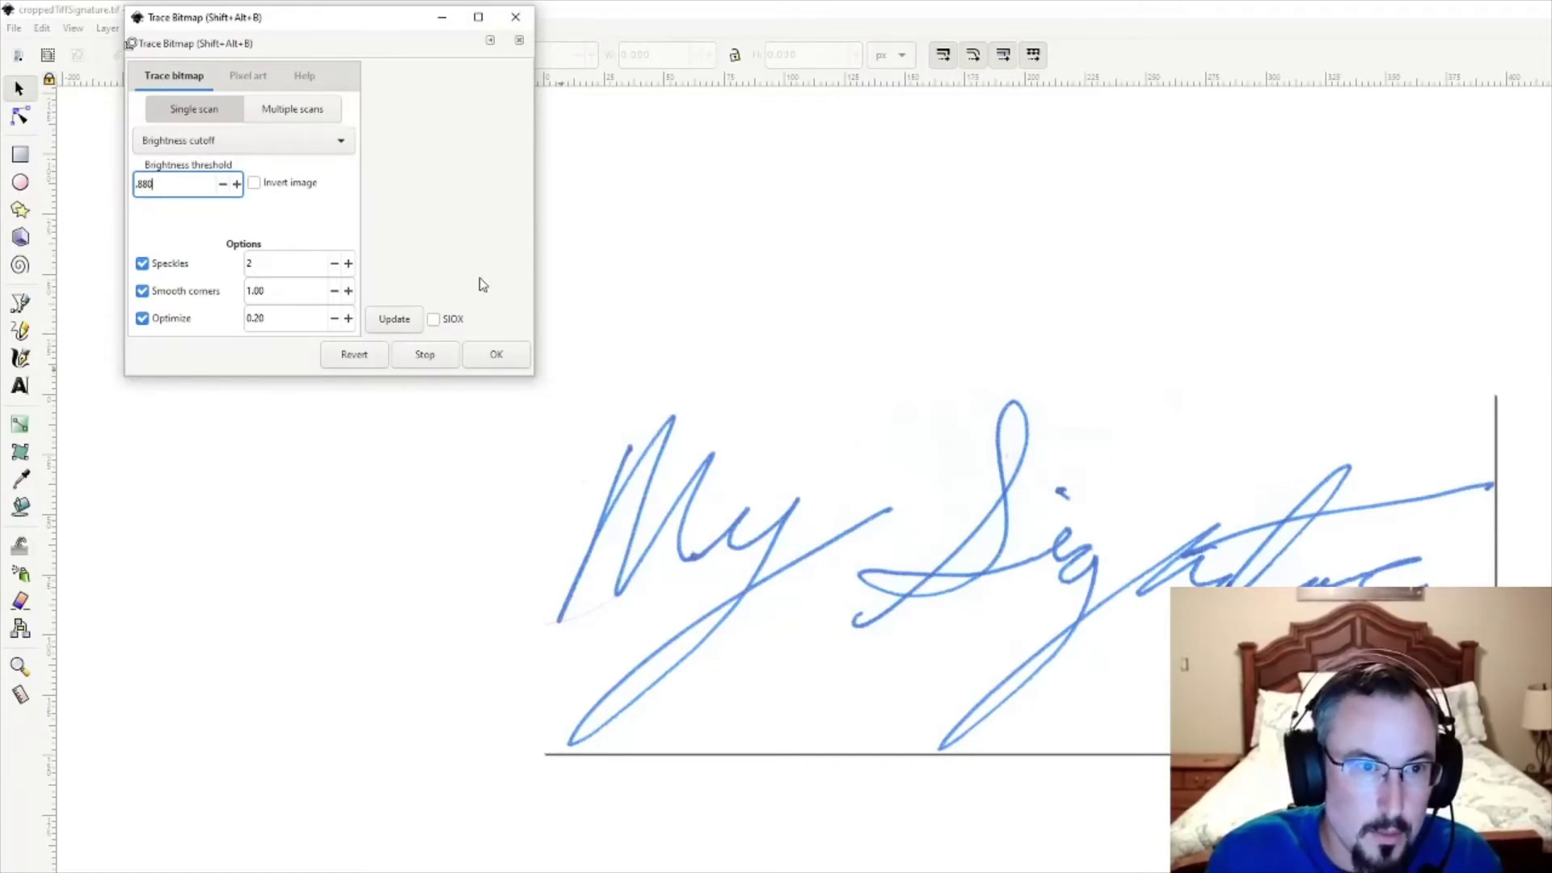
pyautogui.click(398, 323)
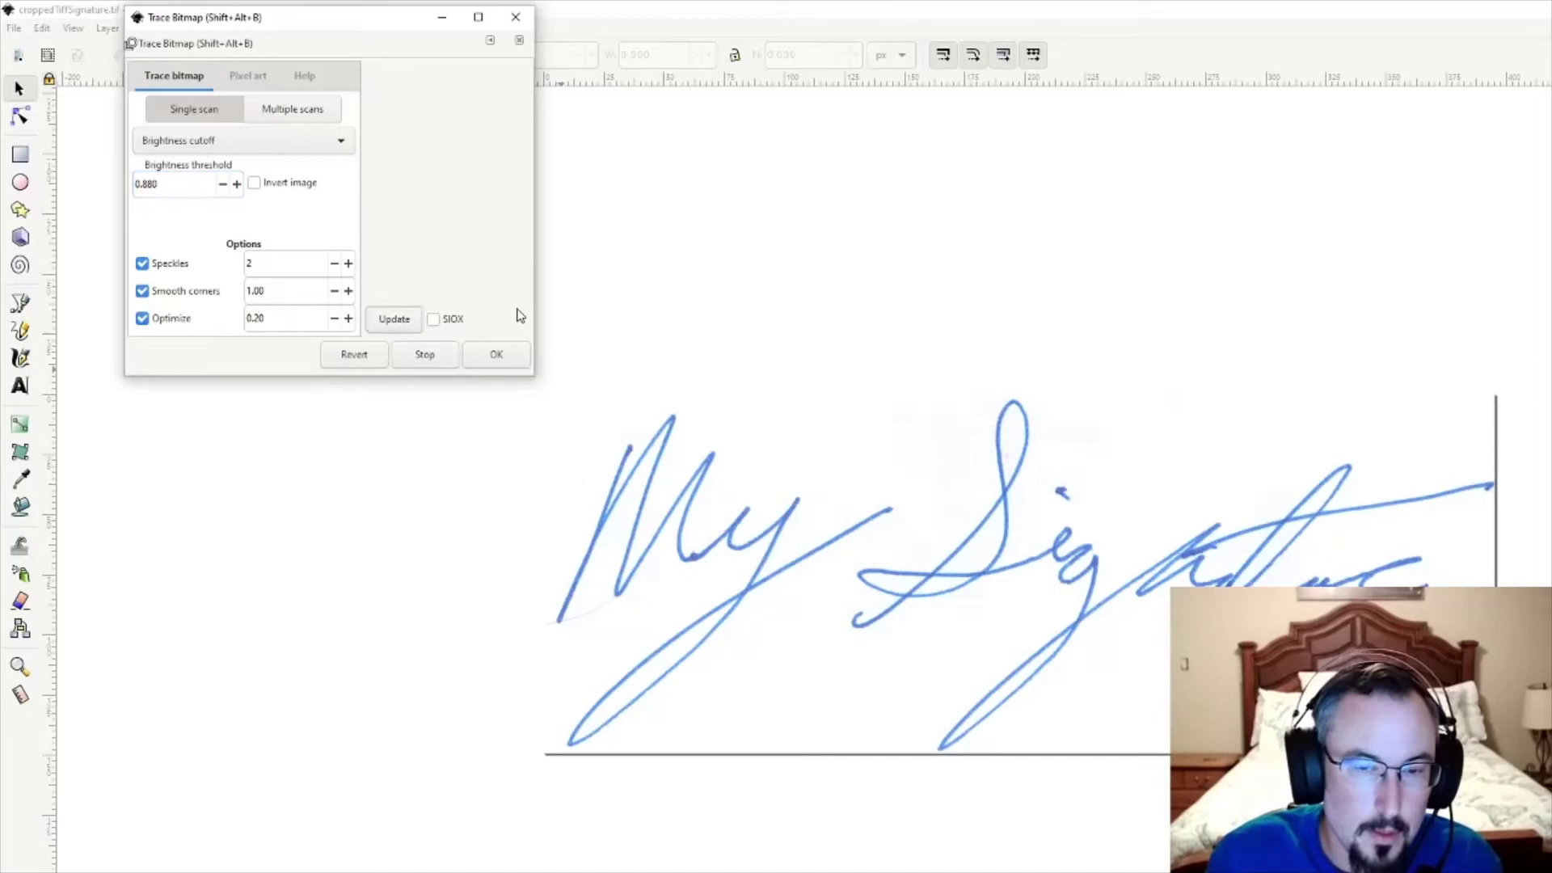
# Preview and create the black vector trace of the selected signature bitmap.
pyautogui.click(968, 519)
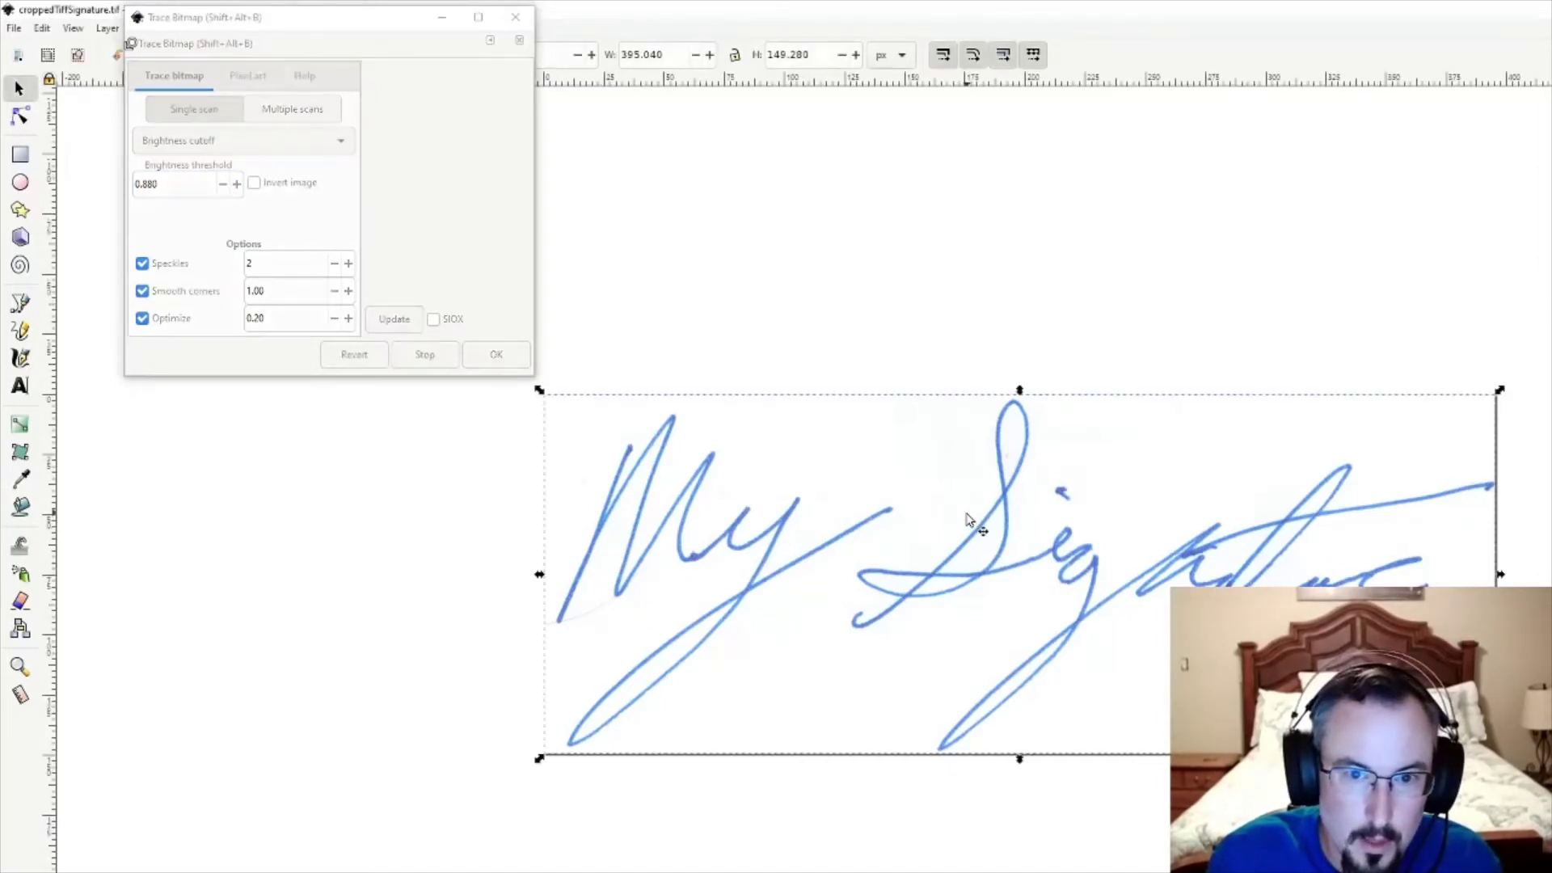
pyautogui.click(481, 207)
pyautogui.click(393, 319)
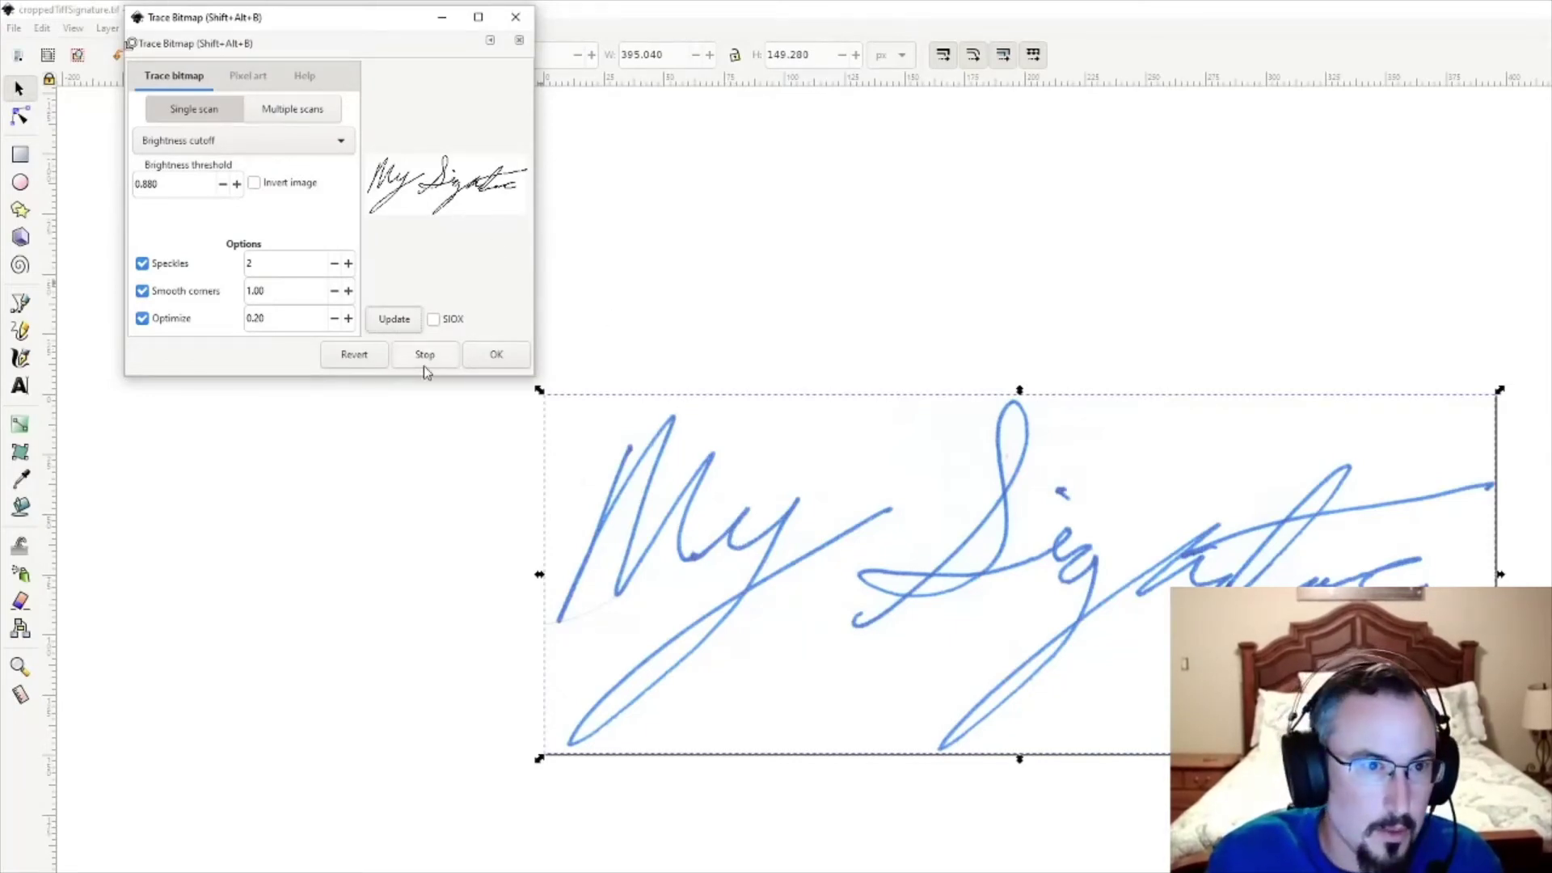
pyautogui.click(496, 356)
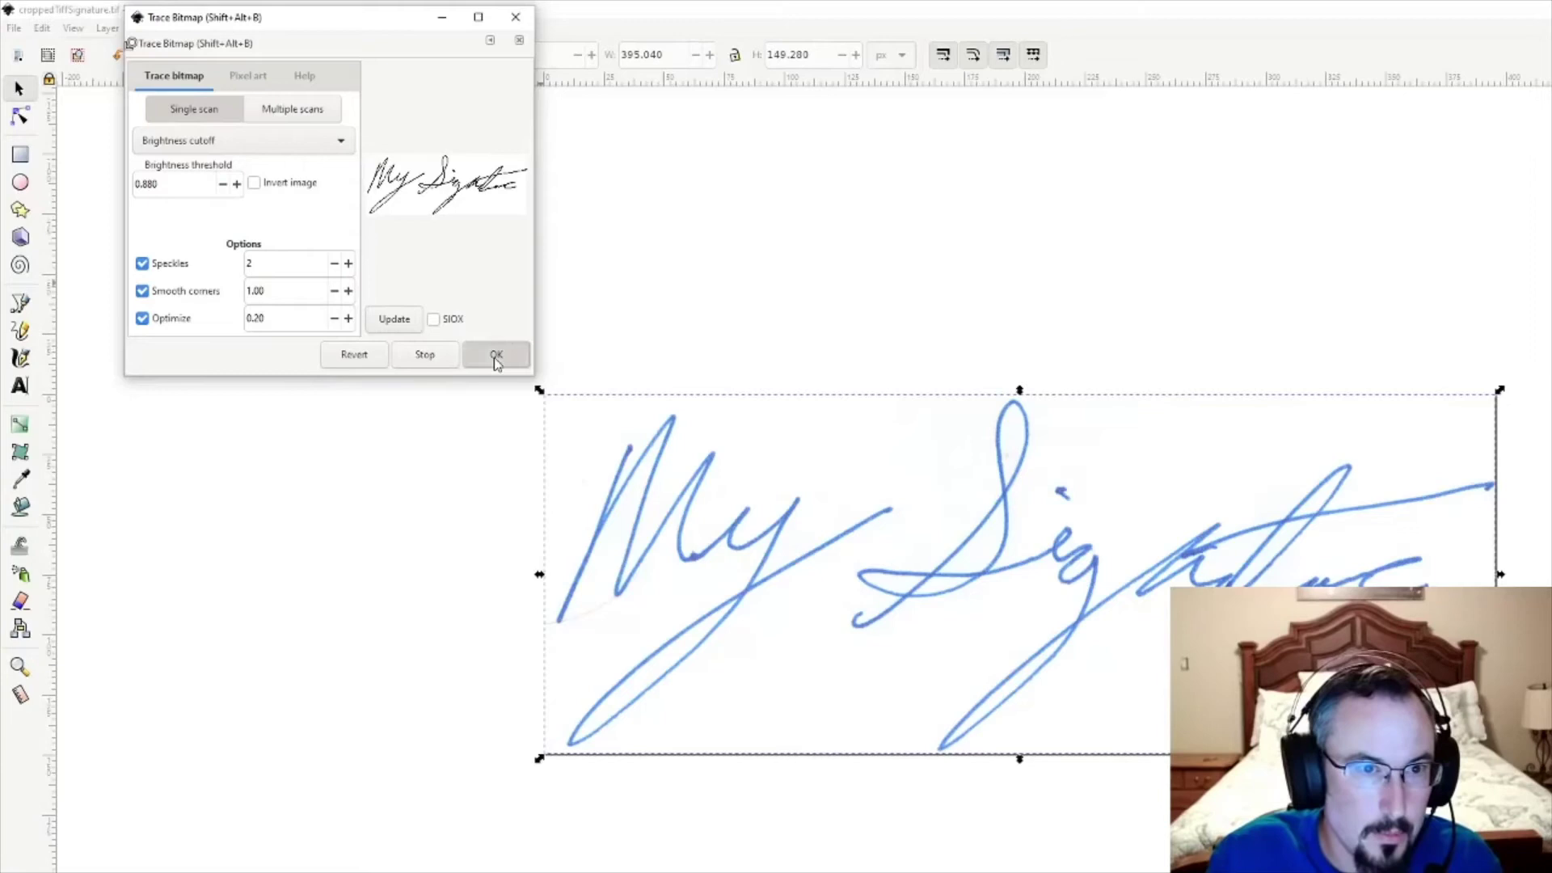
pyautogui.click(515, 17)
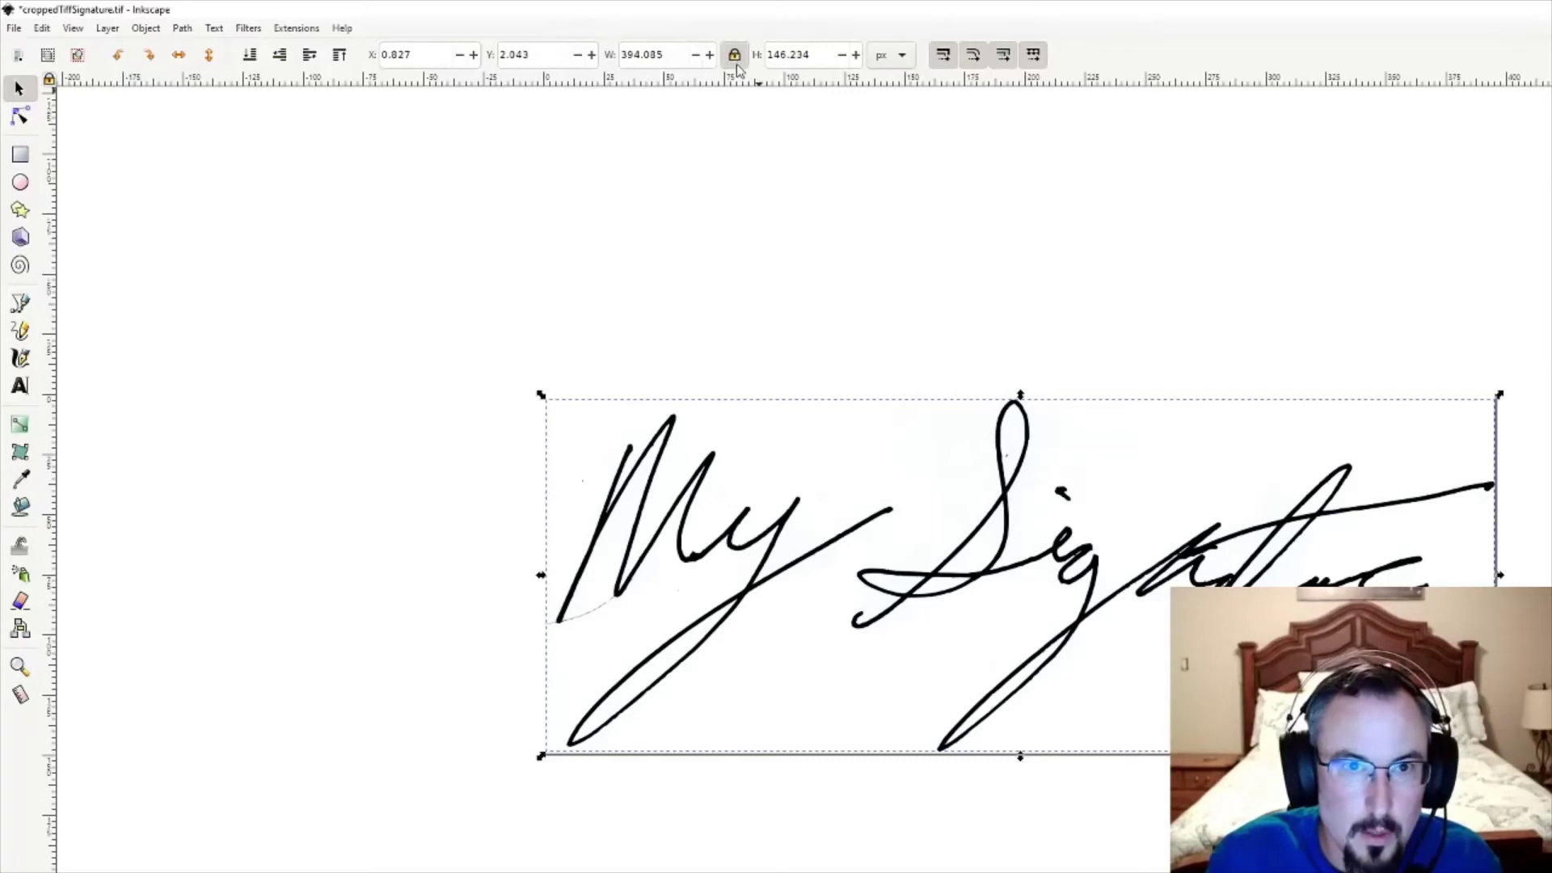
# Scale the traced signature to 1 inch wide with units set to inches.
pyautogui.click(891, 55)
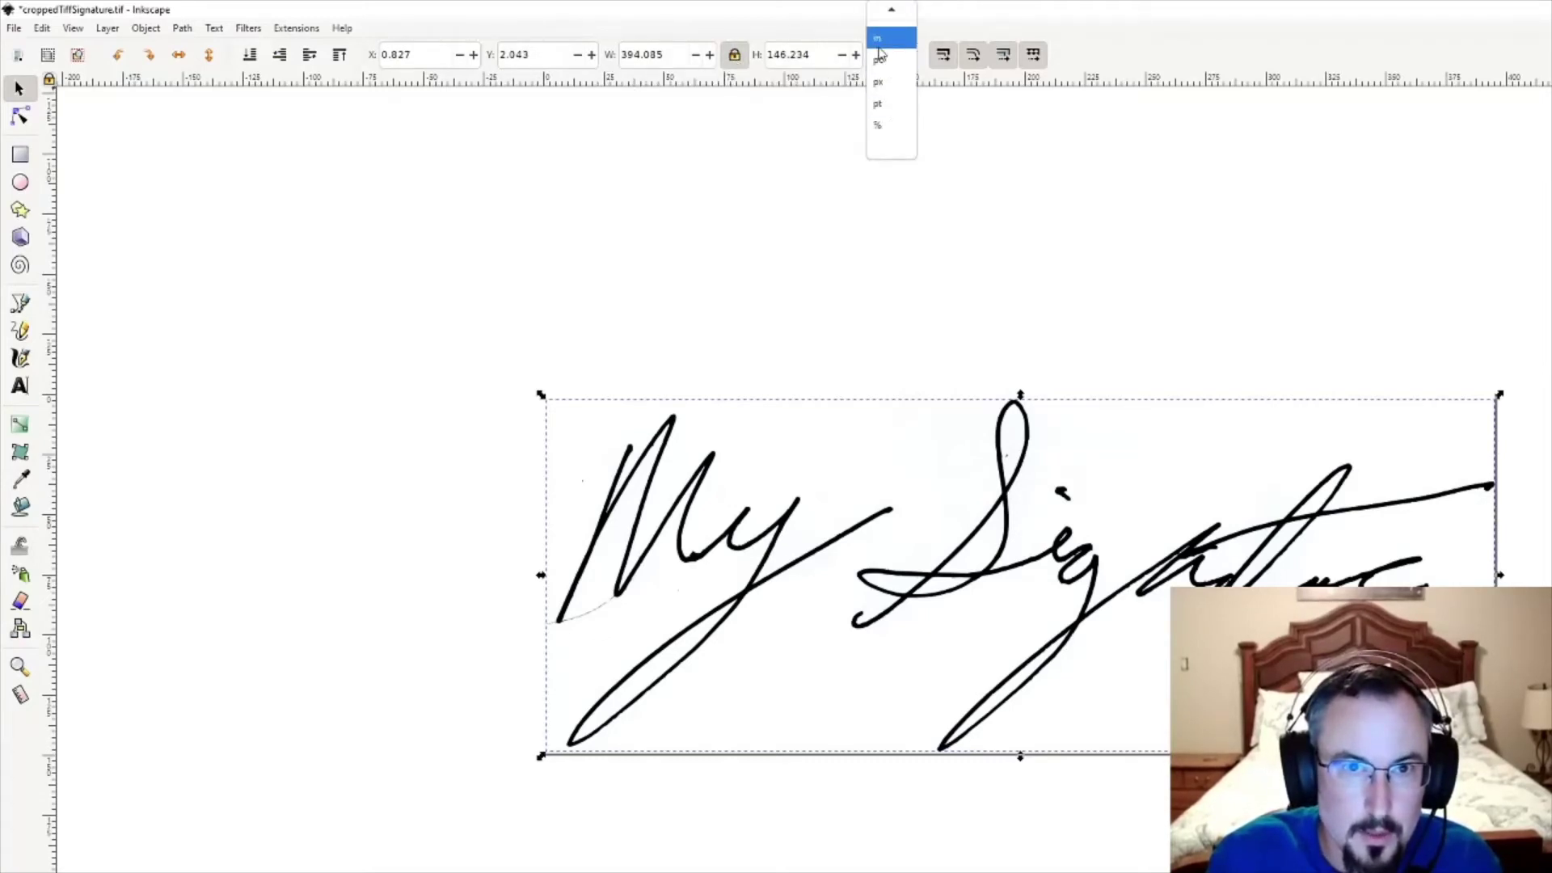
pyautogui.click(889, 53)
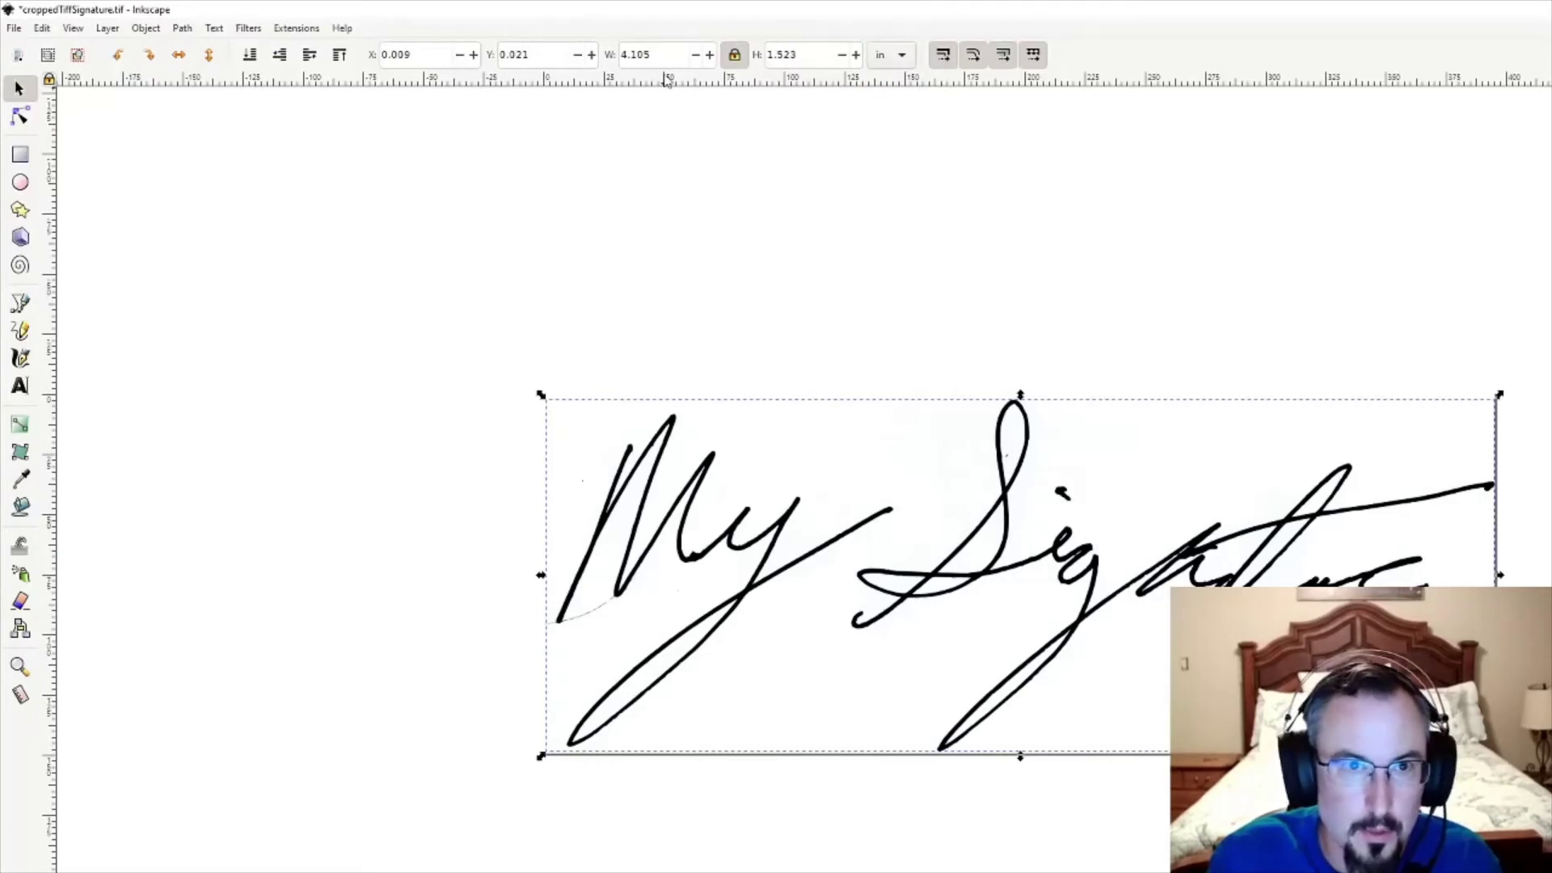
pyautogui.moveTo(663, 55); pyautogui.dragTo(603, 55)
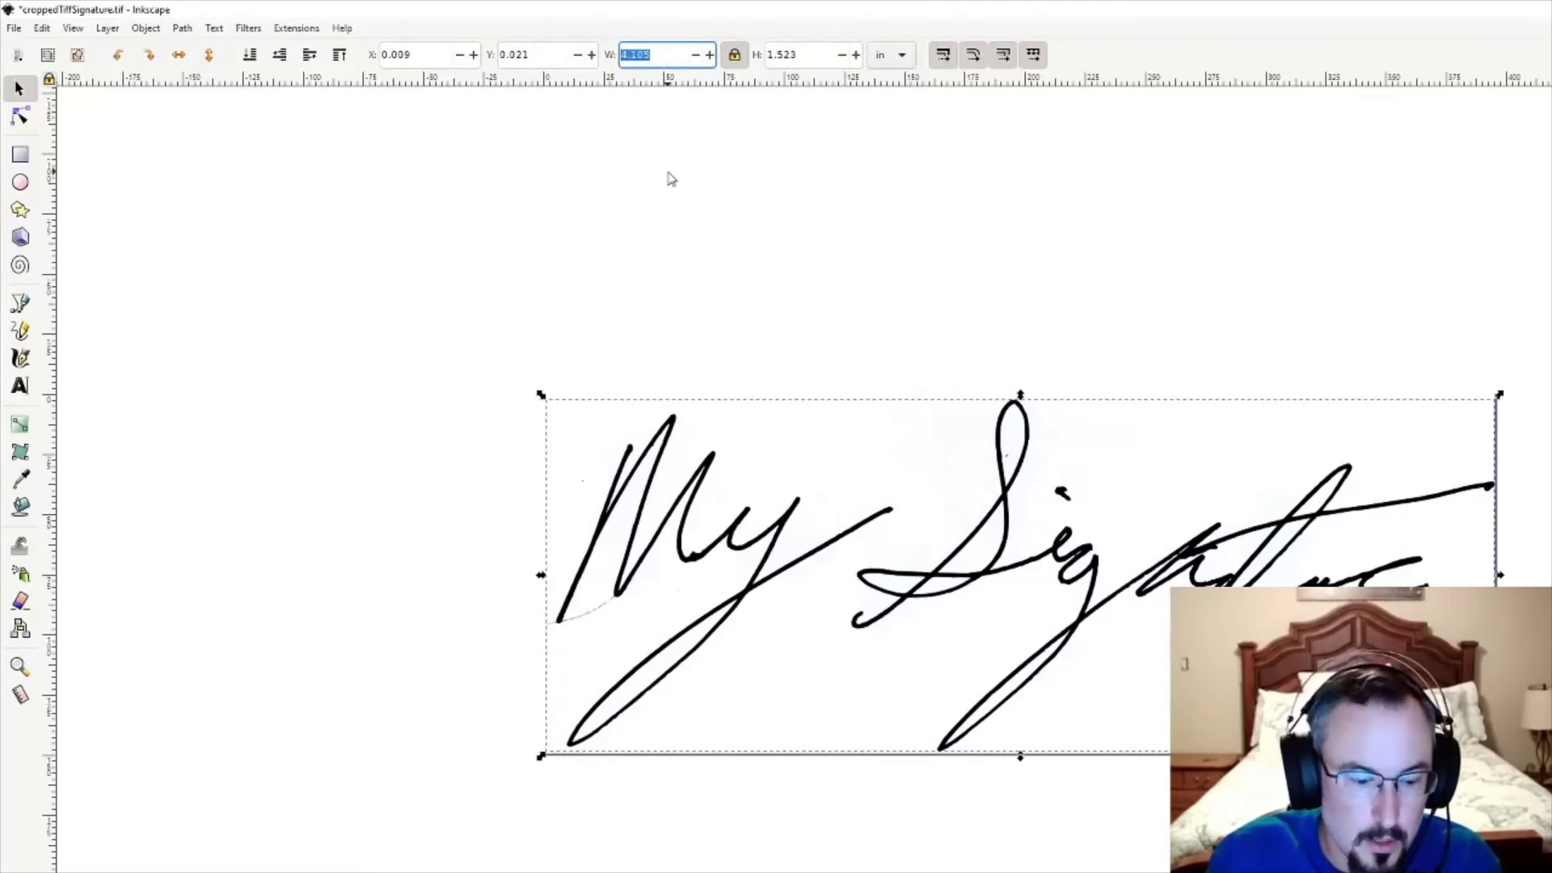
pyautogui.write('1')
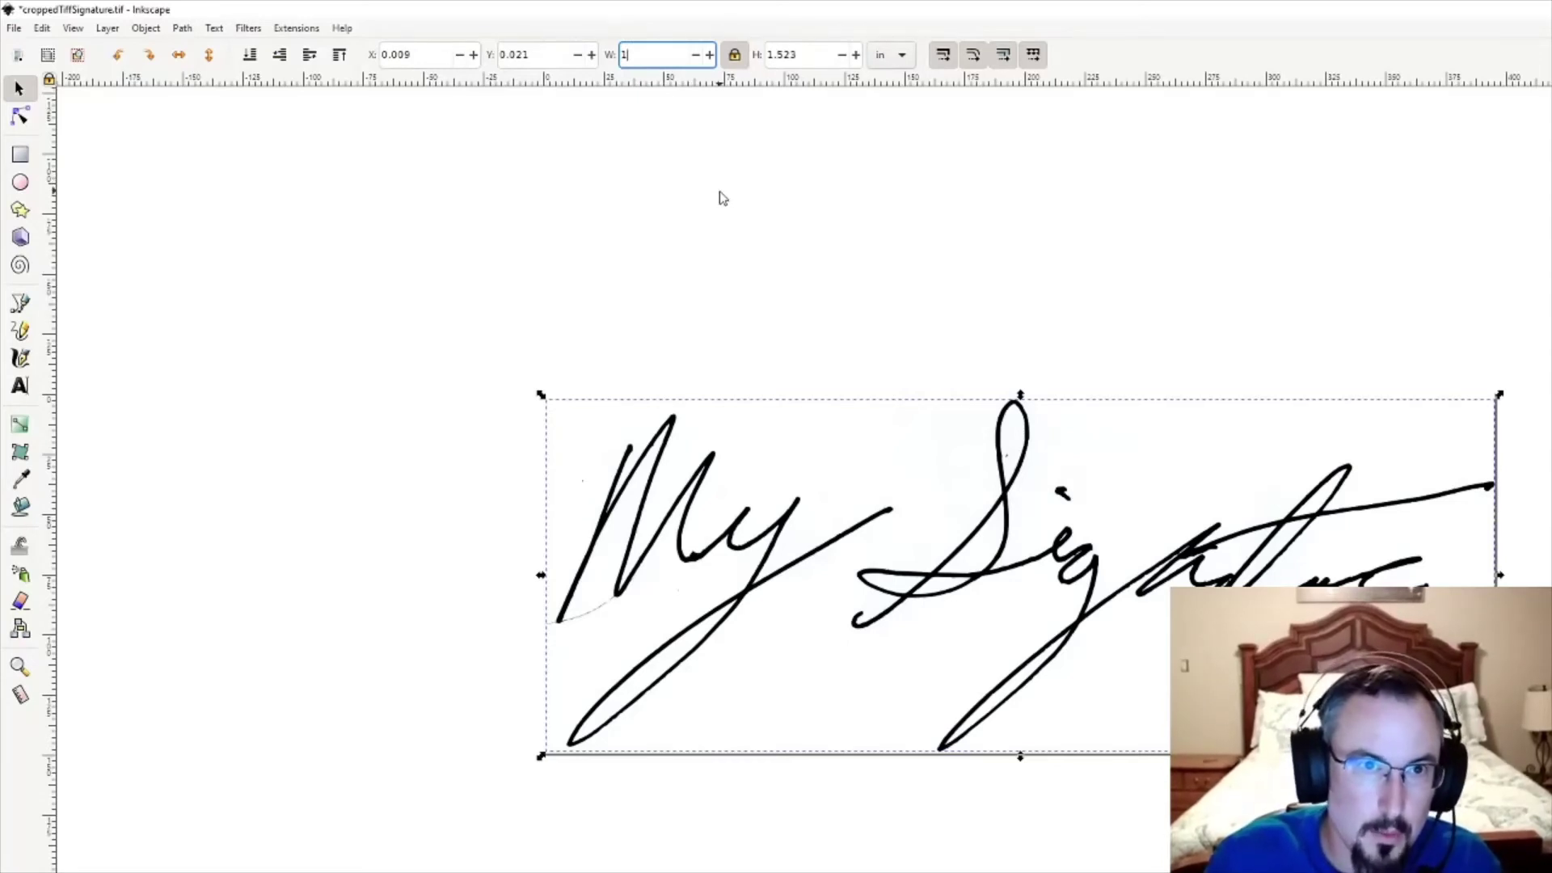
pyautogui.press('Return')
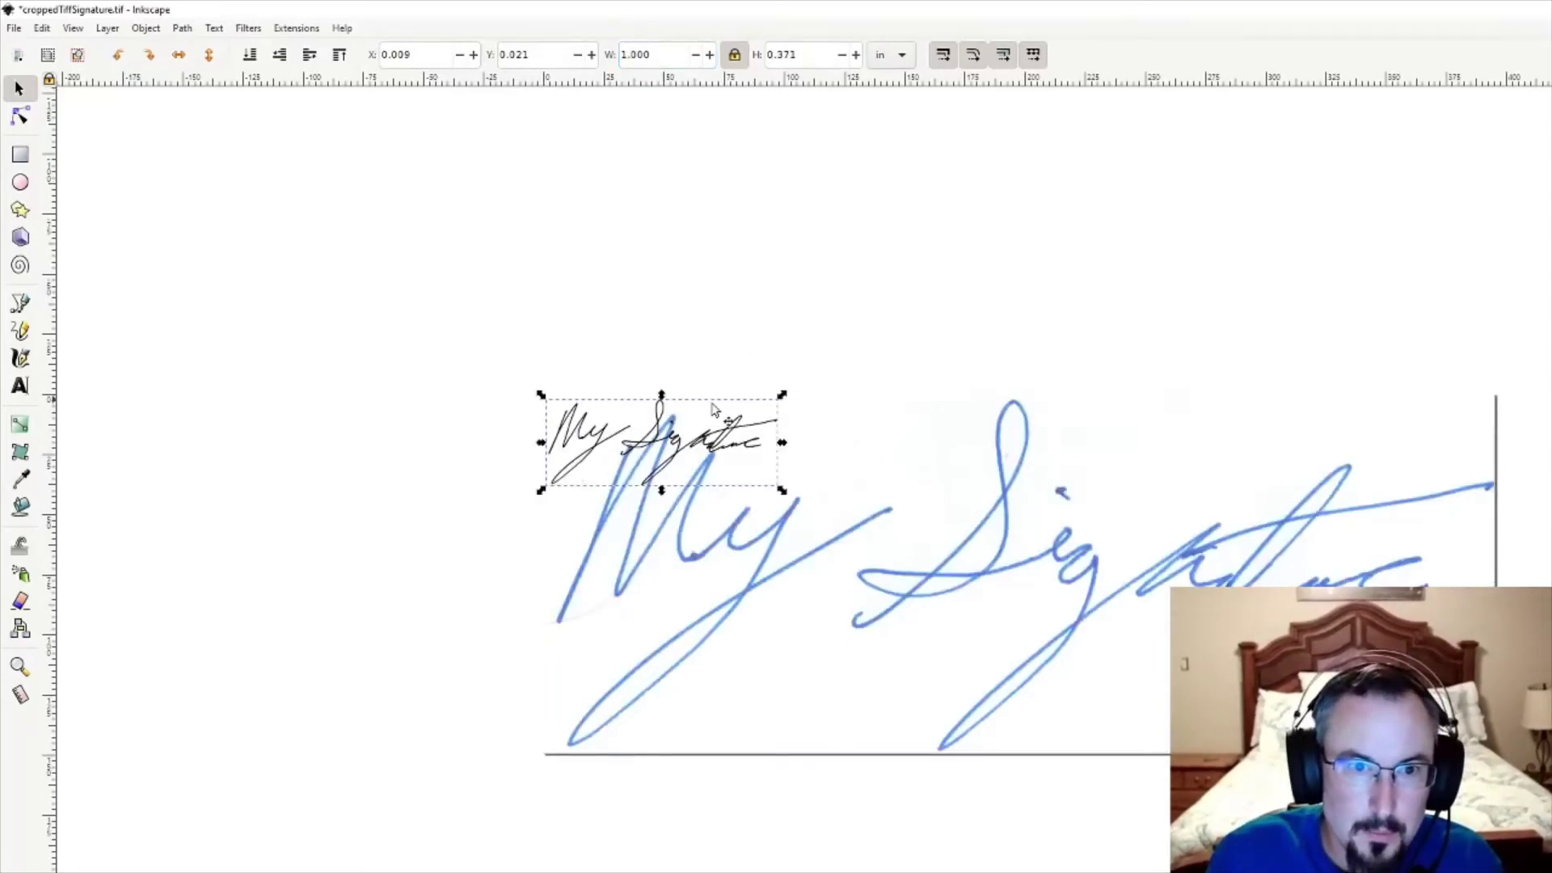
# Delete the large blue bitmap original and reselect the small traced signature.
pyautogui.moveTo(686, 430)
pyautogui.mouseDown()
pyautogui.moveTo(862, 353)
pyautogui.moveTo(907, 302)
pyautogui.moveTo(994, 357)
pyautogui.mouseUp()
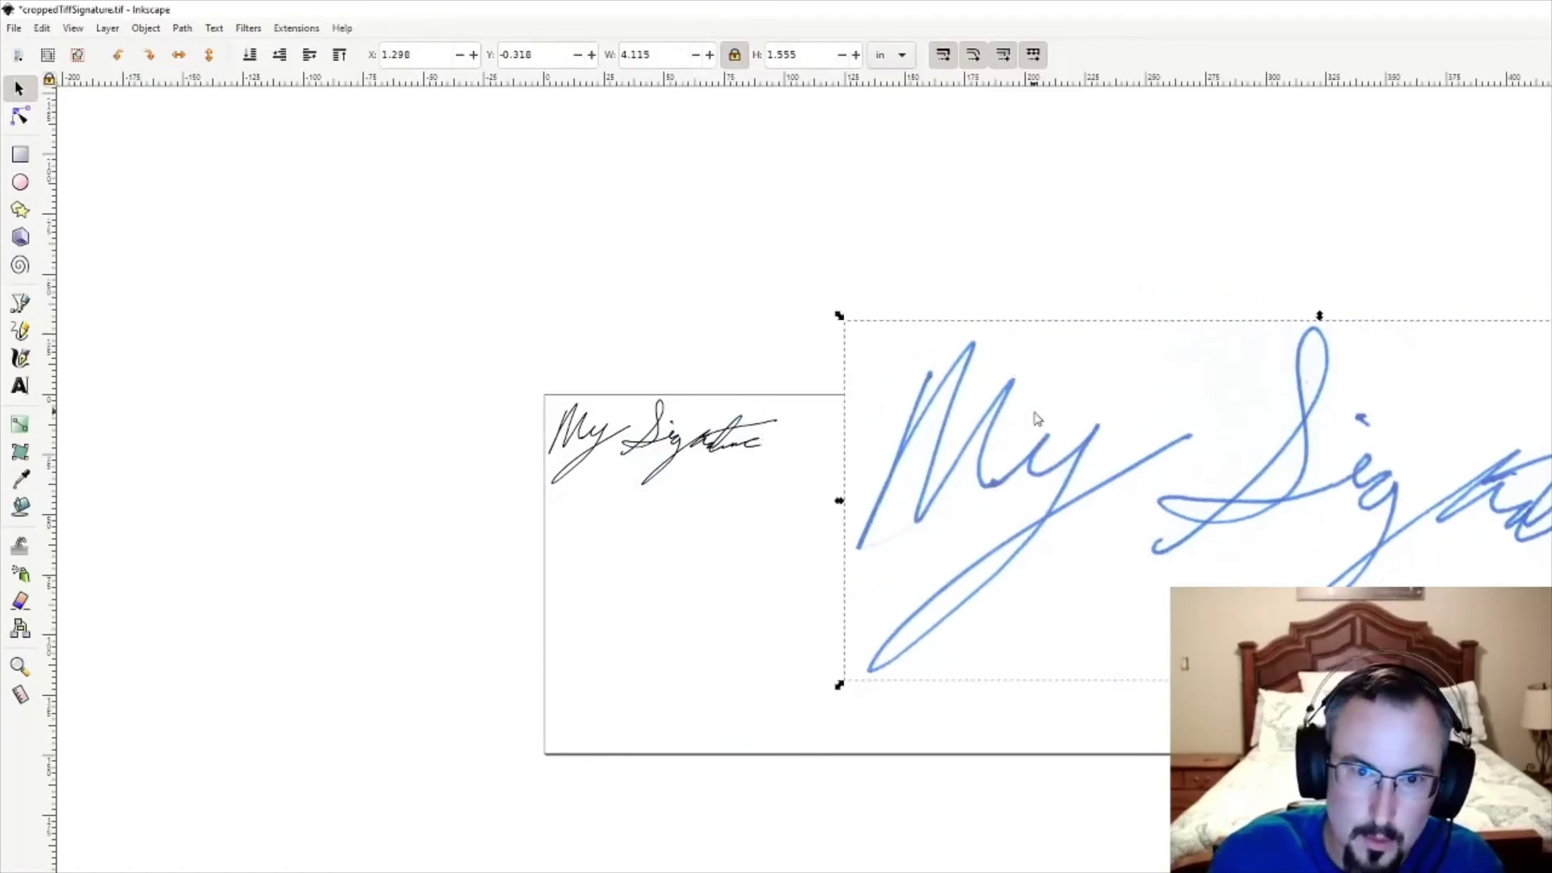
pyautogui.press('Delete')
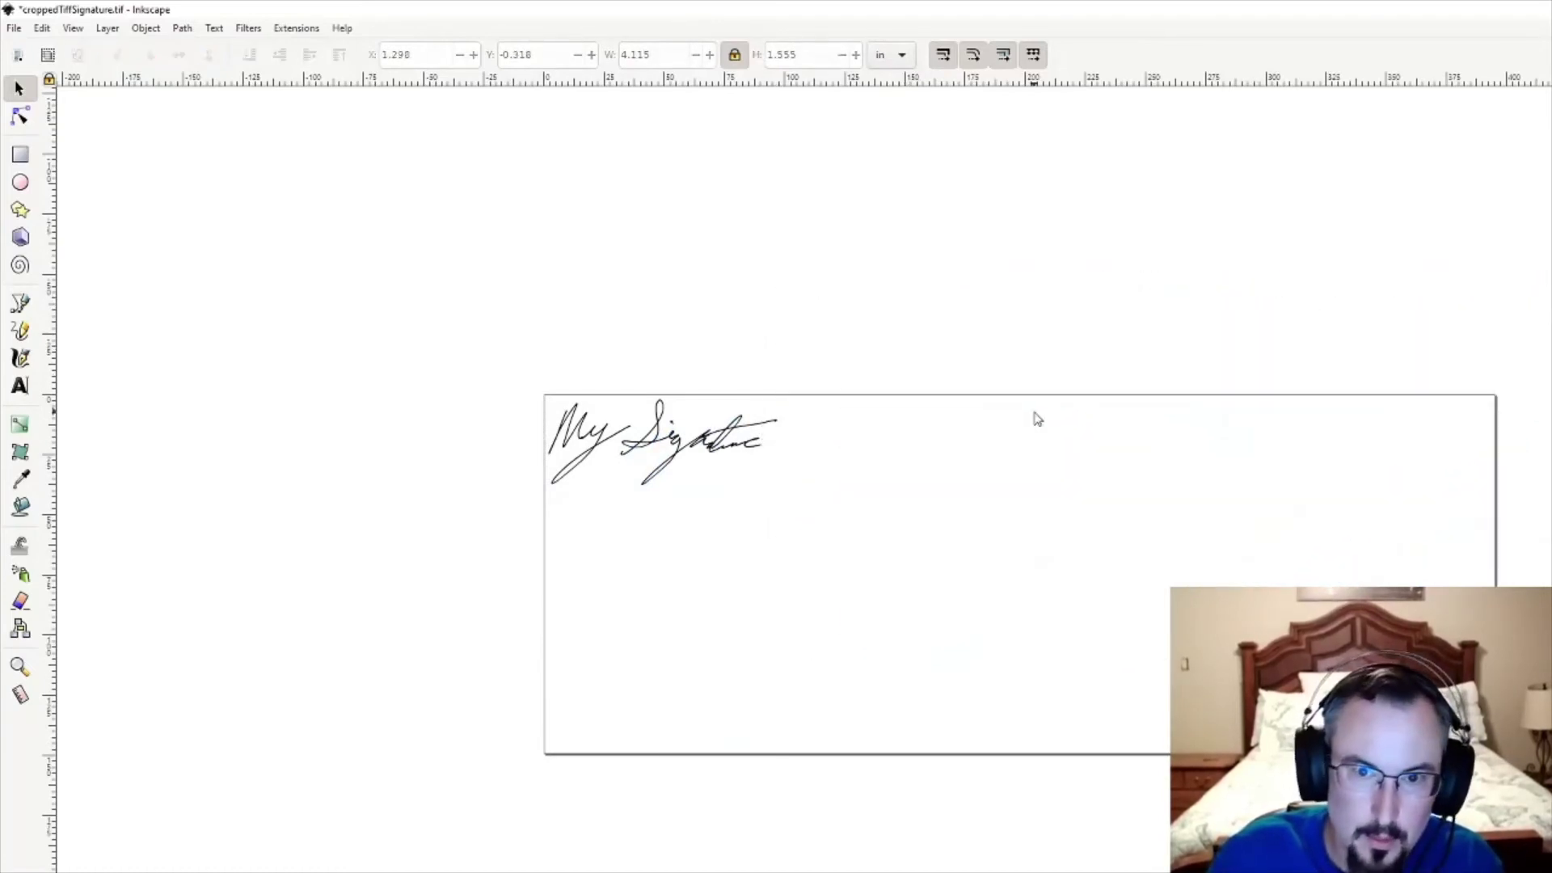
pyautogui.click(721, 453)
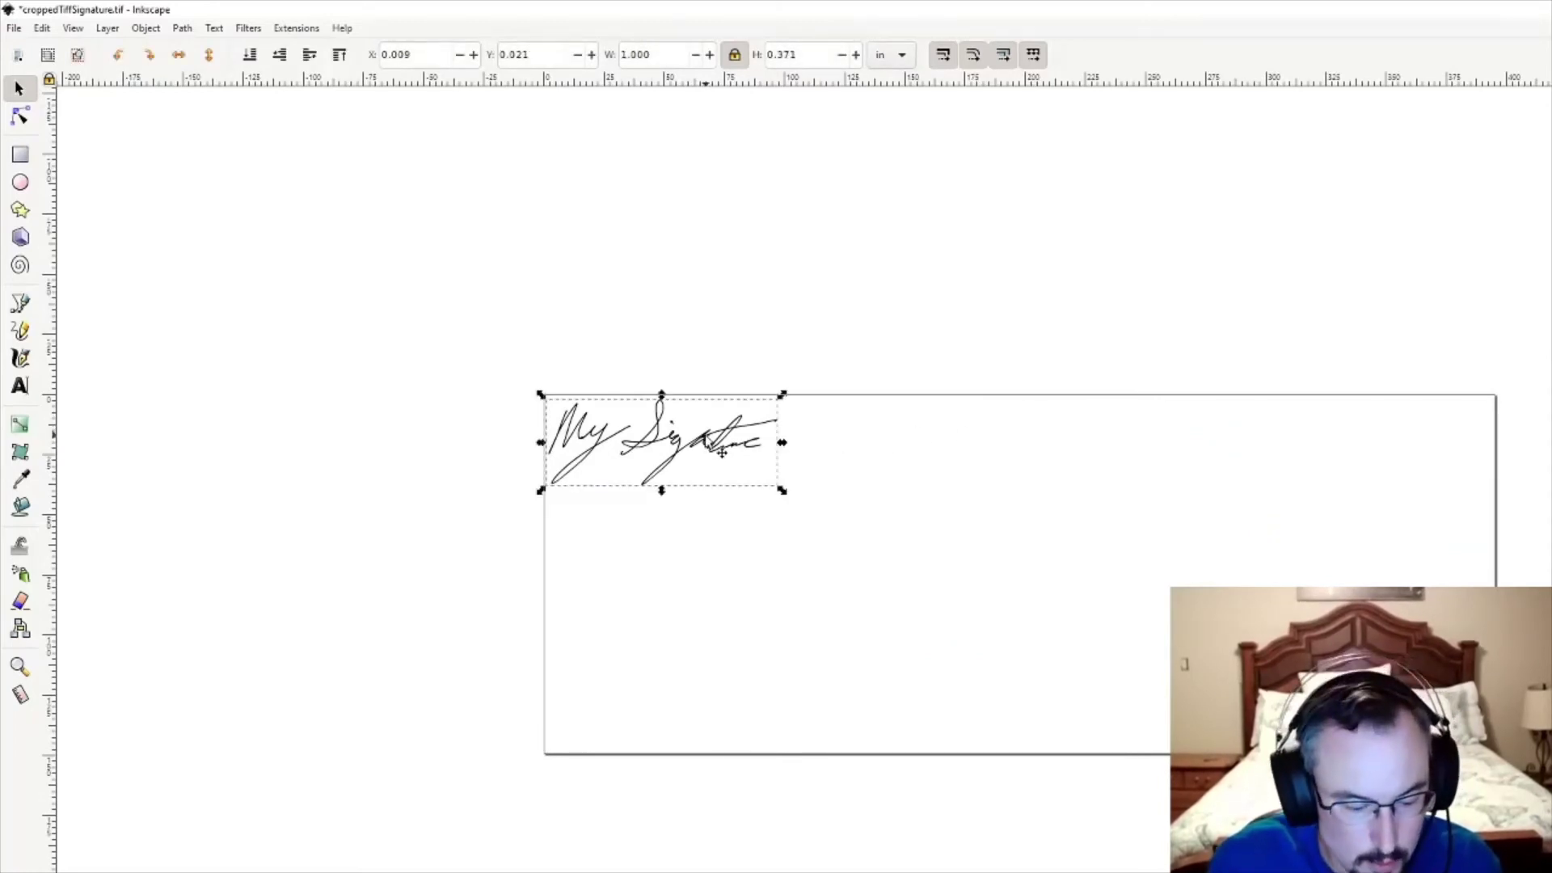
# Resize the page to the signature drawing in Document Properties, about 96 × 35.6 px.
pyautogui.hotkey('ctrl', 'shift', 'd')
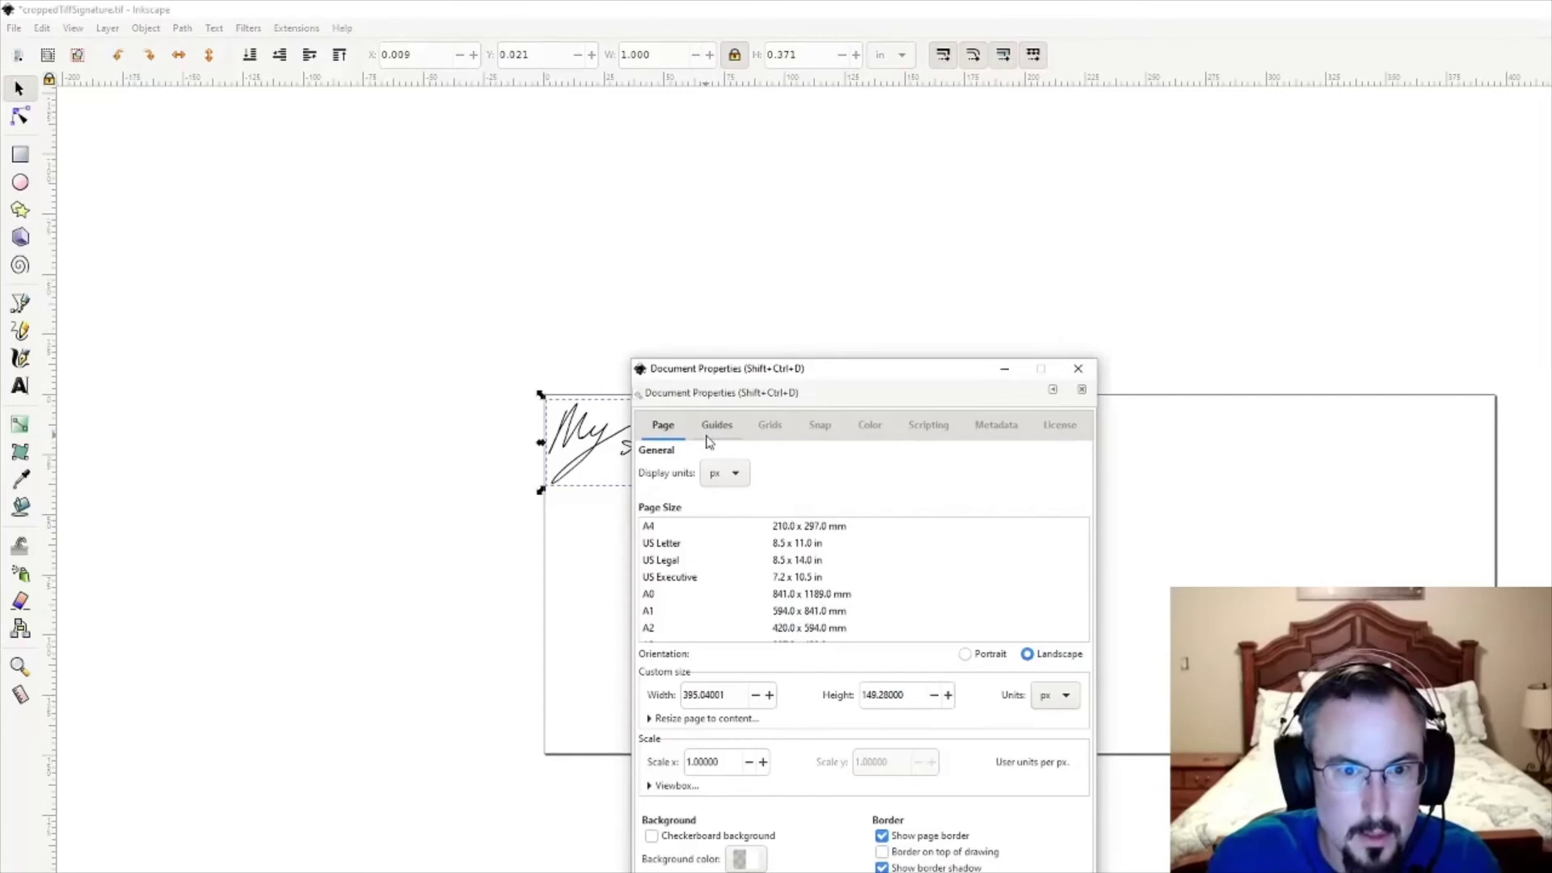
pyautogui.click(693, 718)
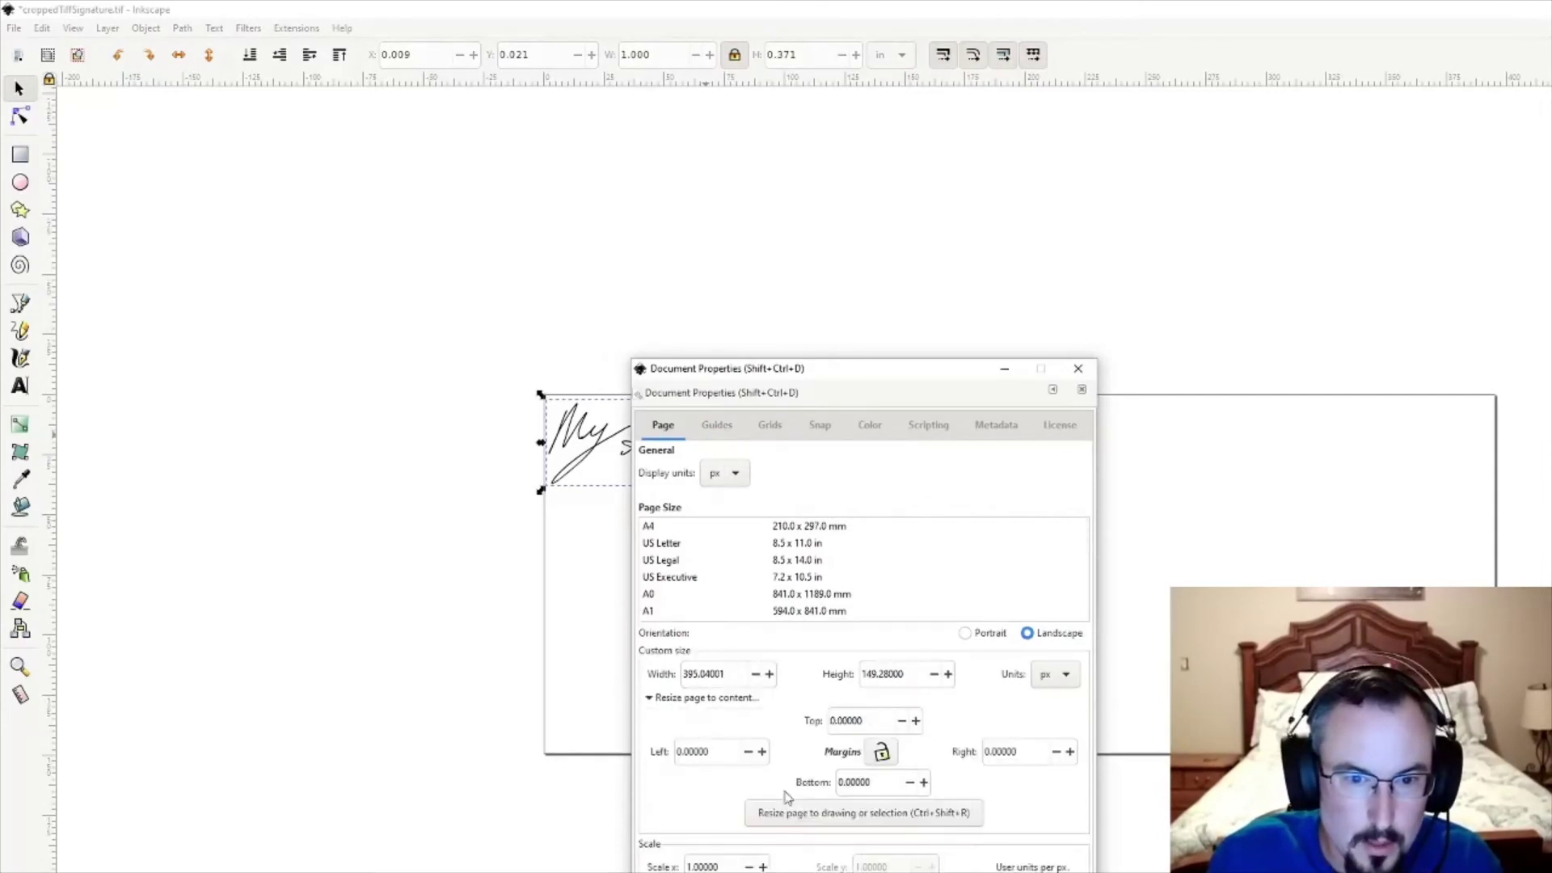
pyautogui.click(826, 823)
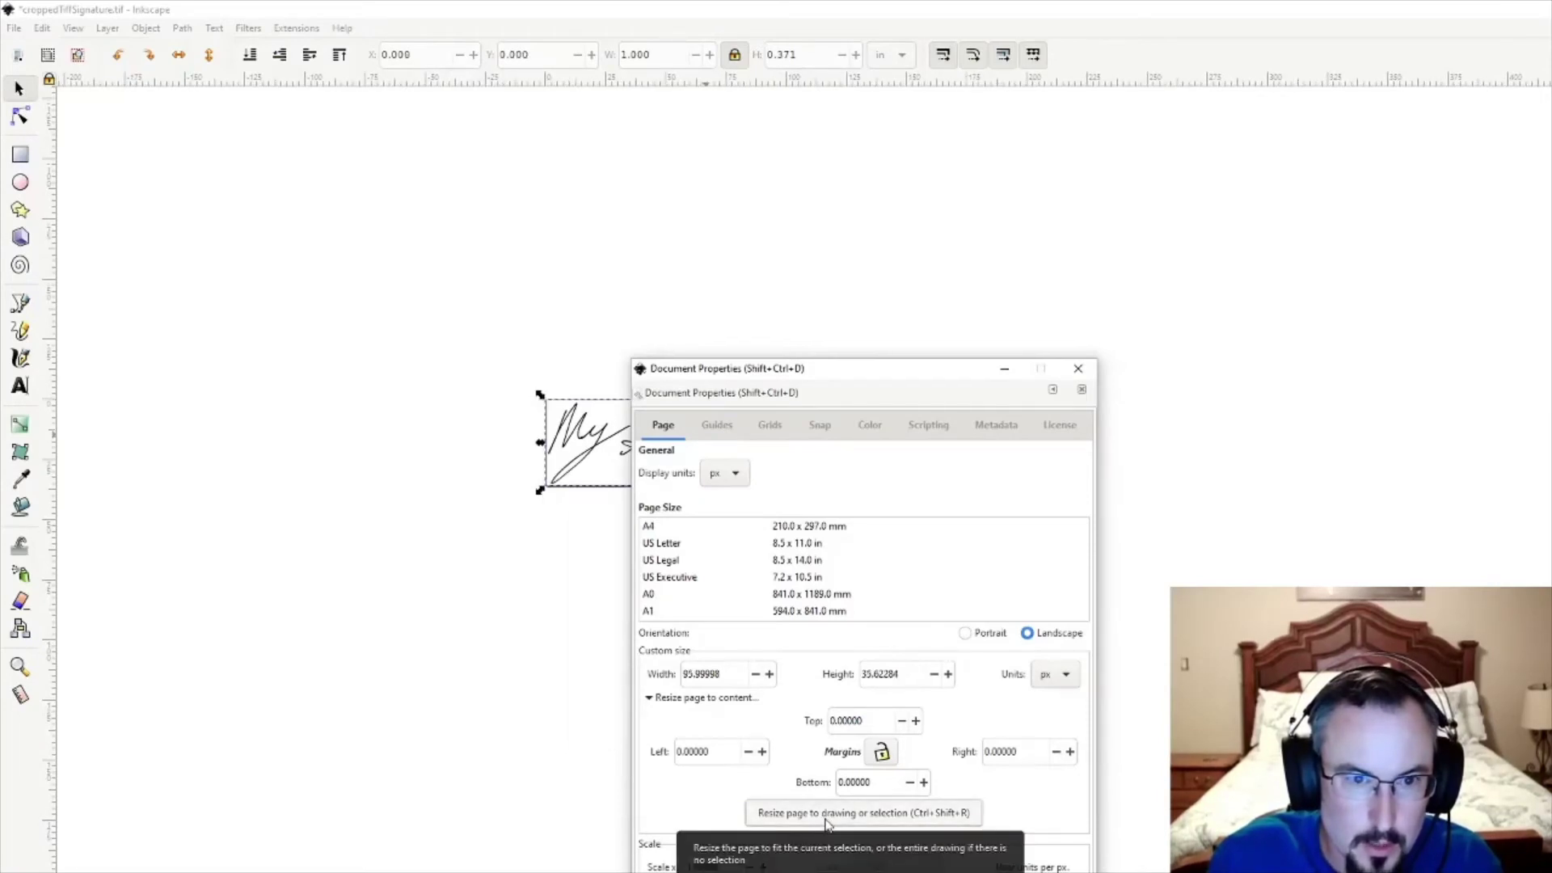
pyautogui.click(1078, 368)
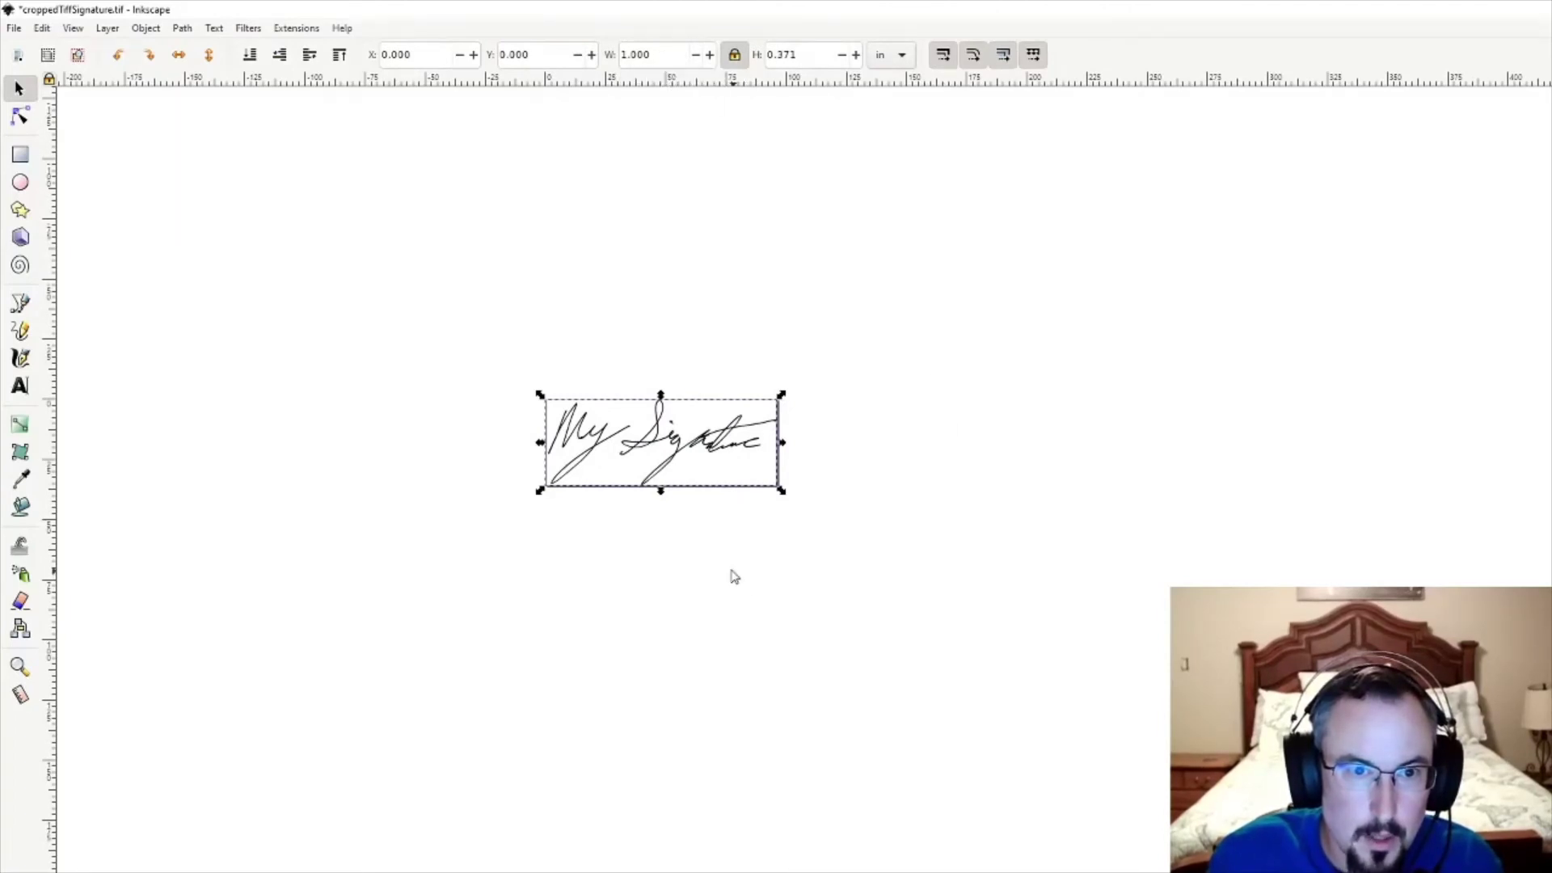
# Zoom in closely on the signature strokes.
pyautogui.scroll(2, 729, 571)
pyautogui.scroll(3, 561, 555)
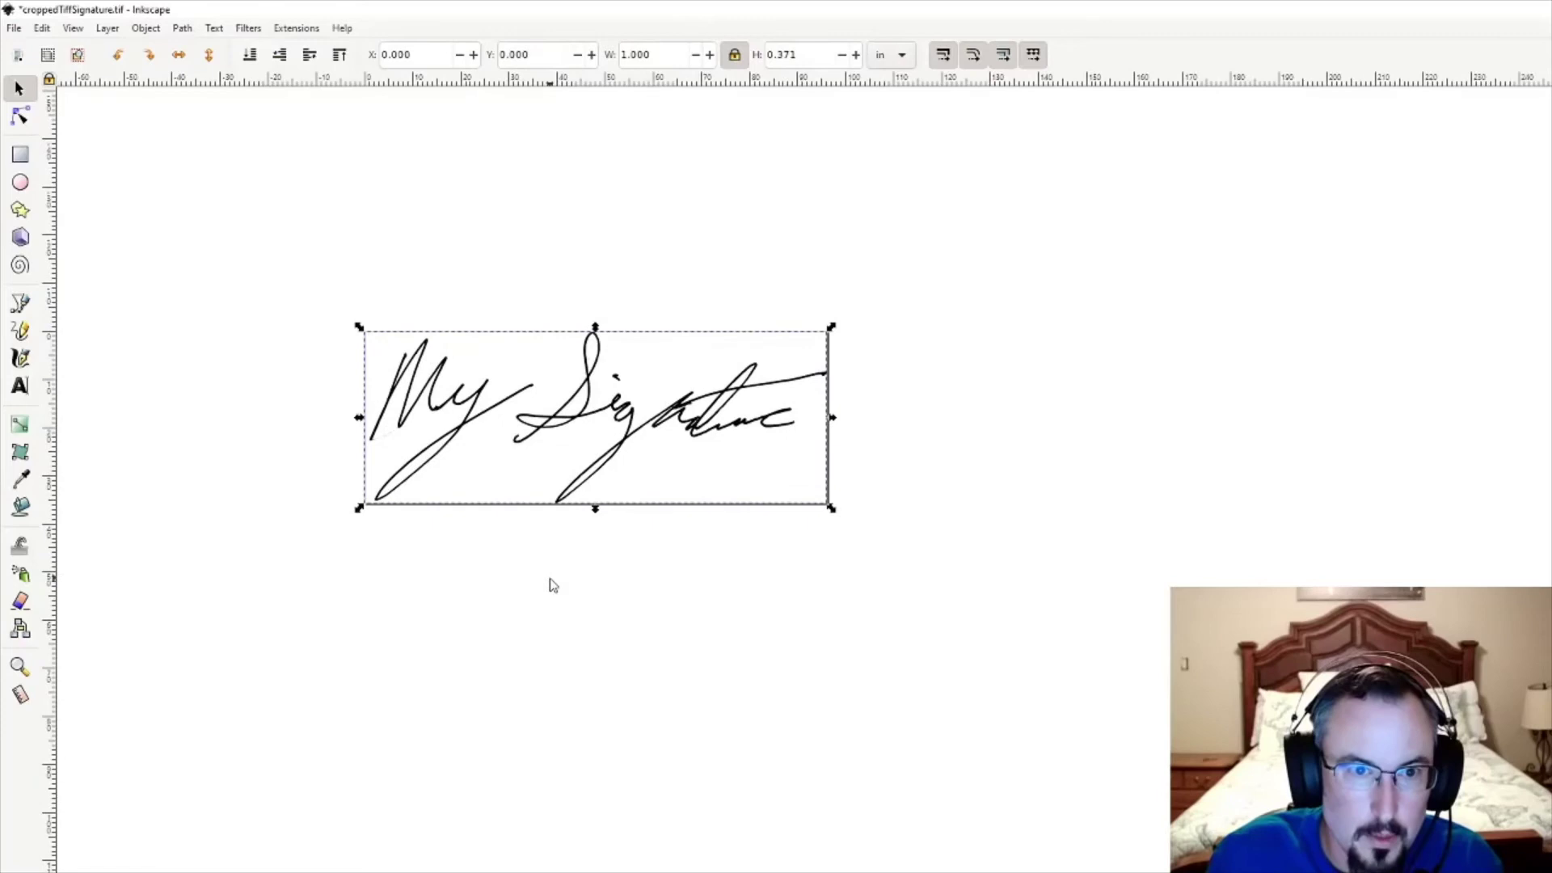
pyautogui.scroll(1, 547, 582)
pyautogui.scroll(3, 544, 582)
pyautogui.scroll(3, 523, 584)
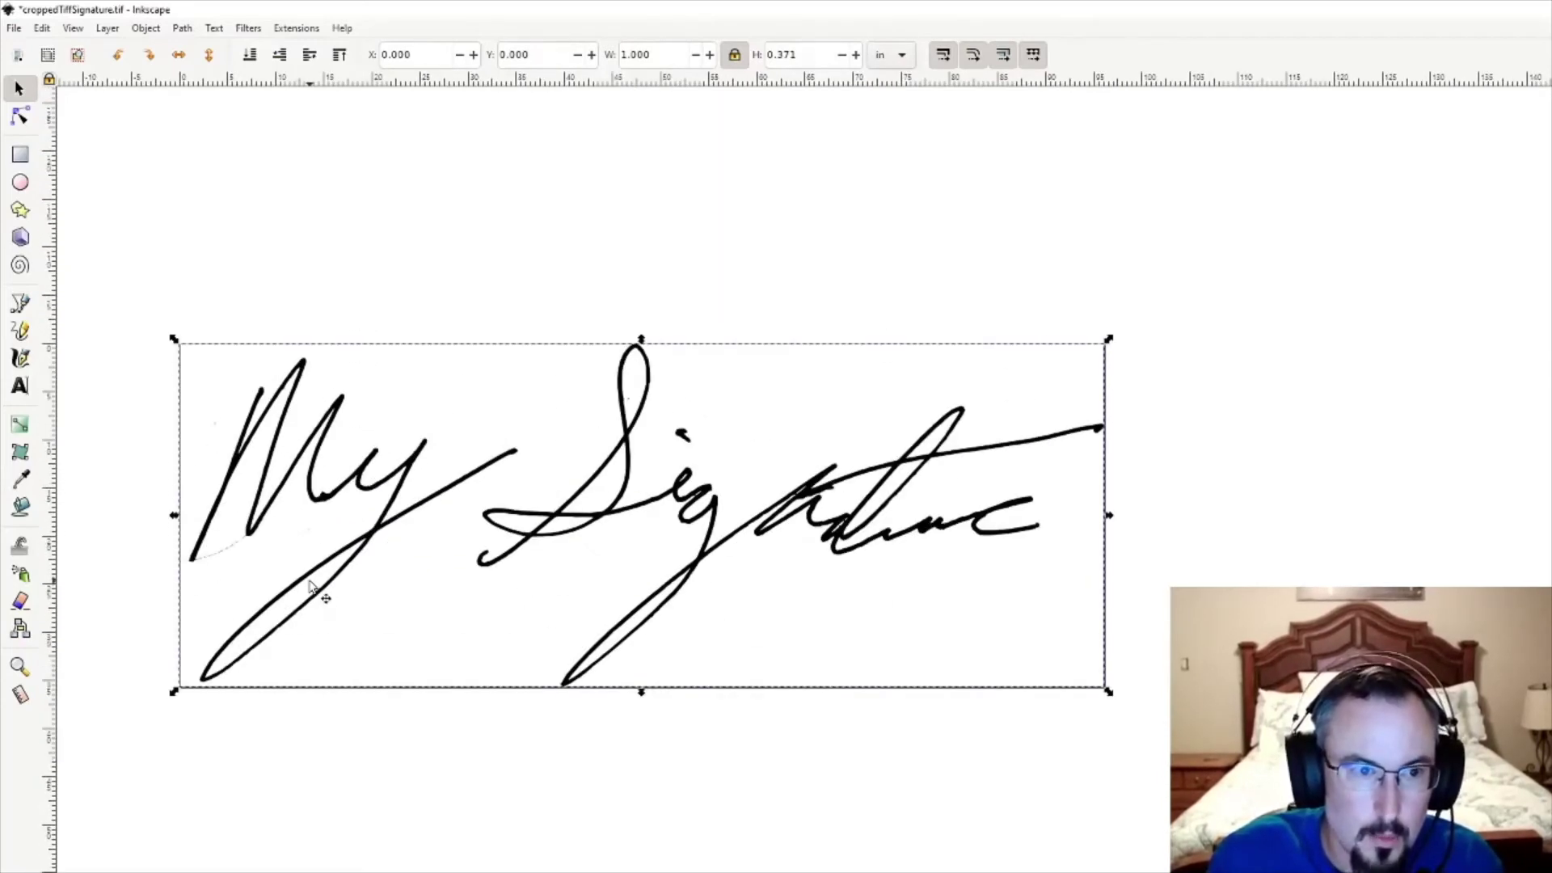
# Enter node editing on the signature and inspect nodes in the My stroke and left of the M.
pyautogui.doubleClick(229, 552)
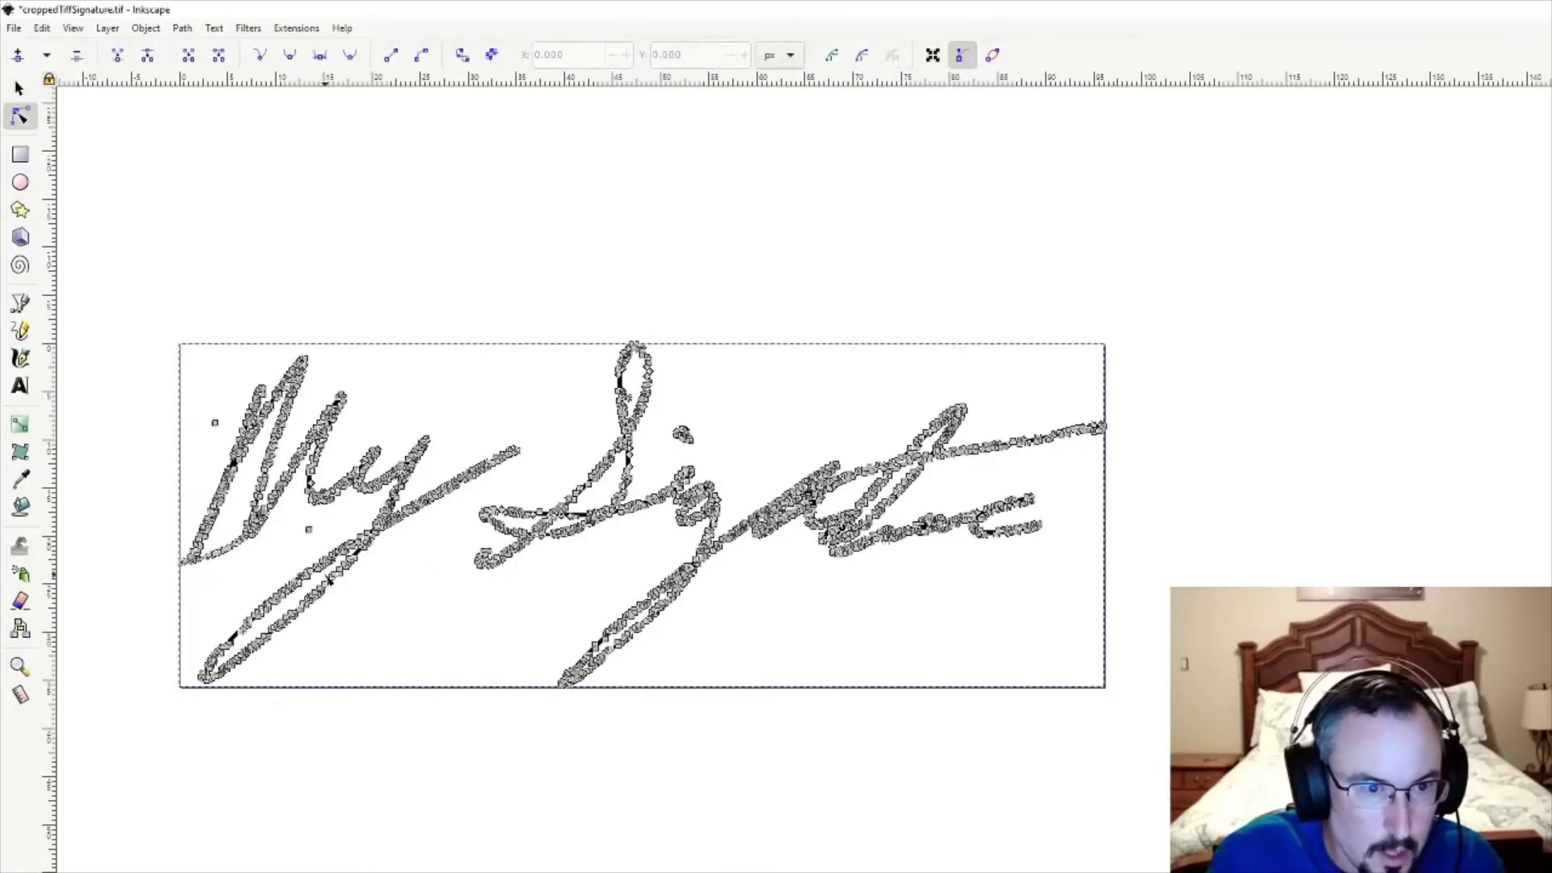
pyautogui.click(309, 530)
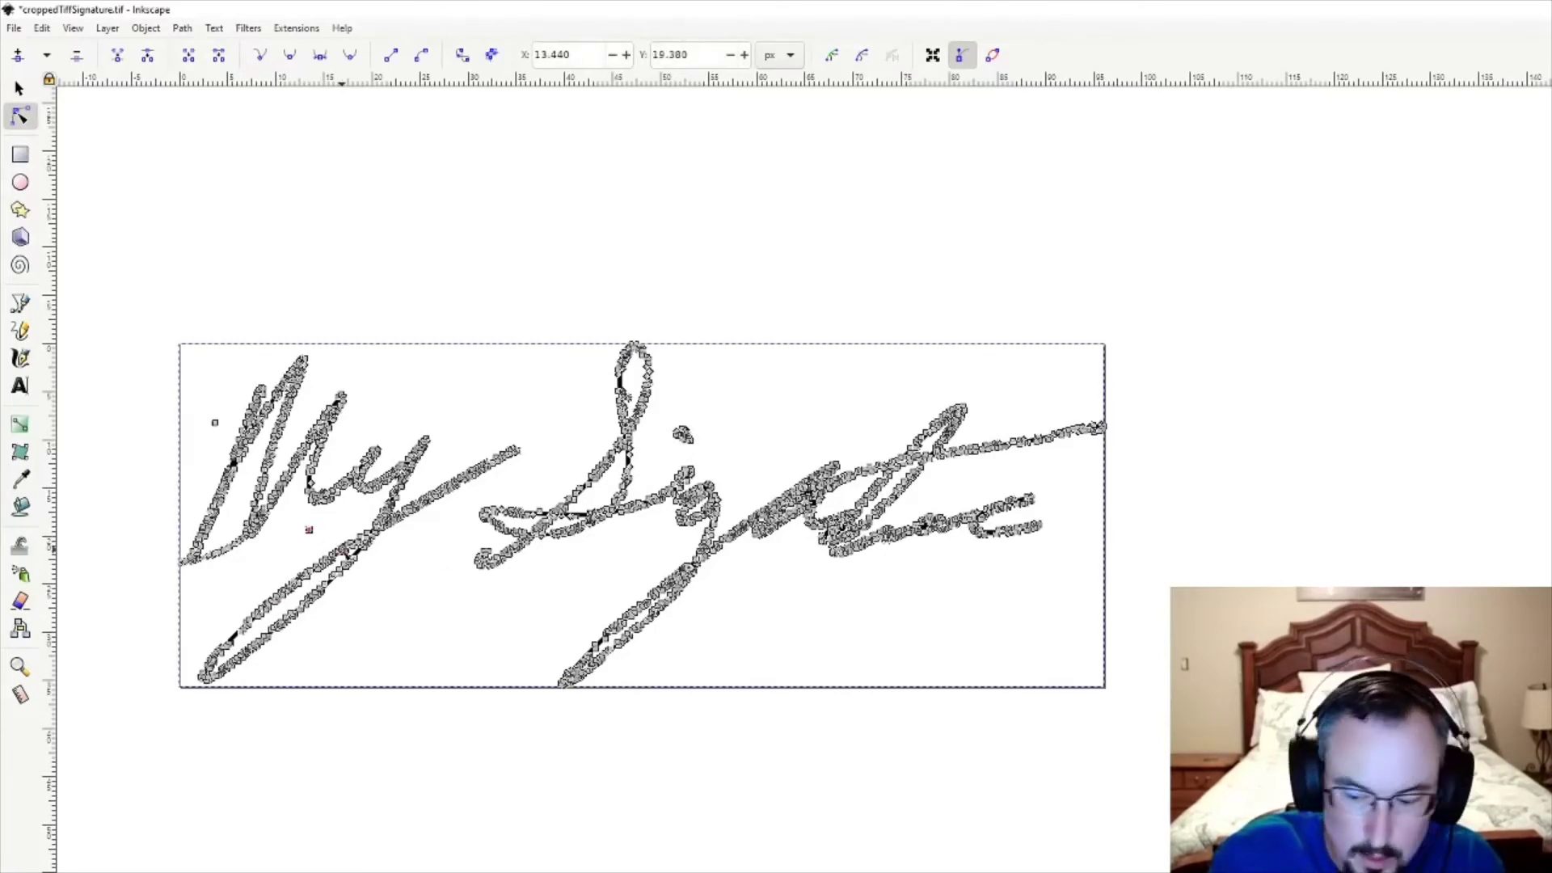
pyautogui.click(320, 547)
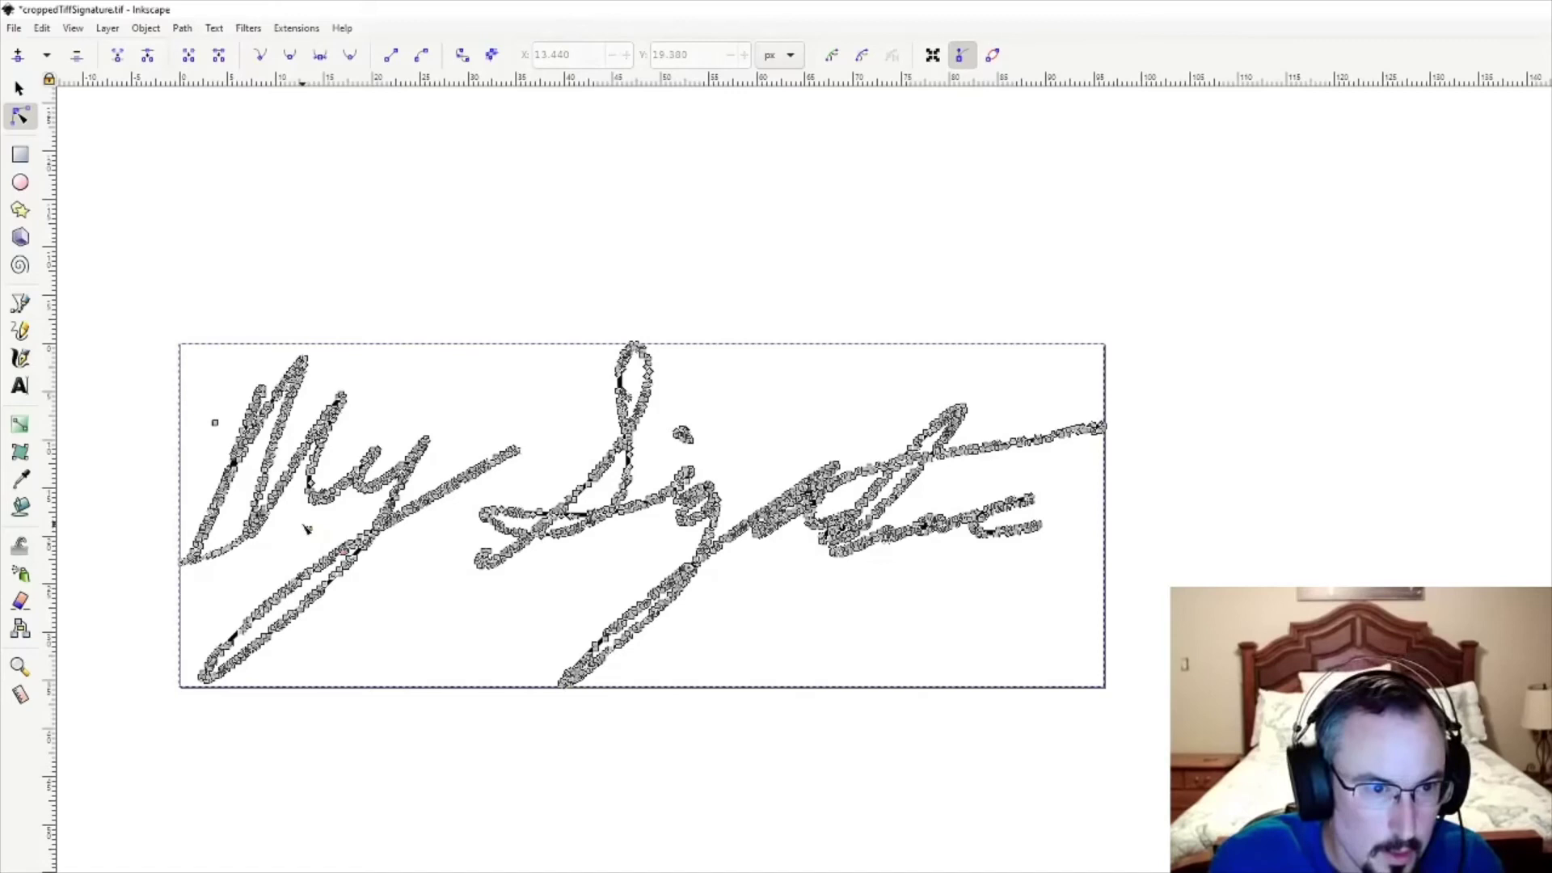
pyautogui.click(306, 527)
pyautogui.click(327, 540)
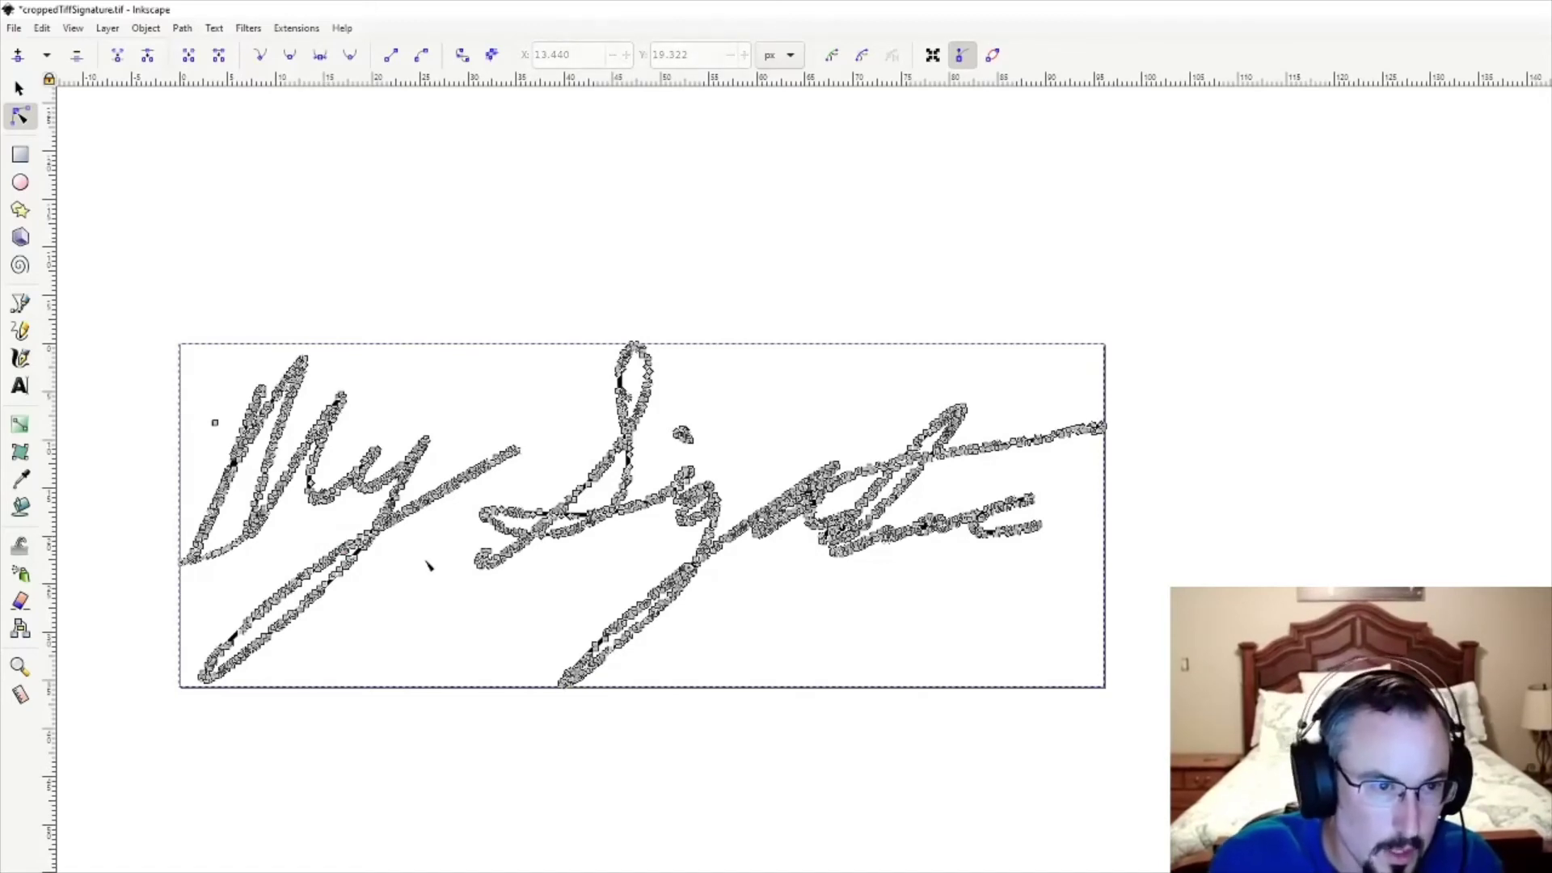
pyautogui.click(215, 422)
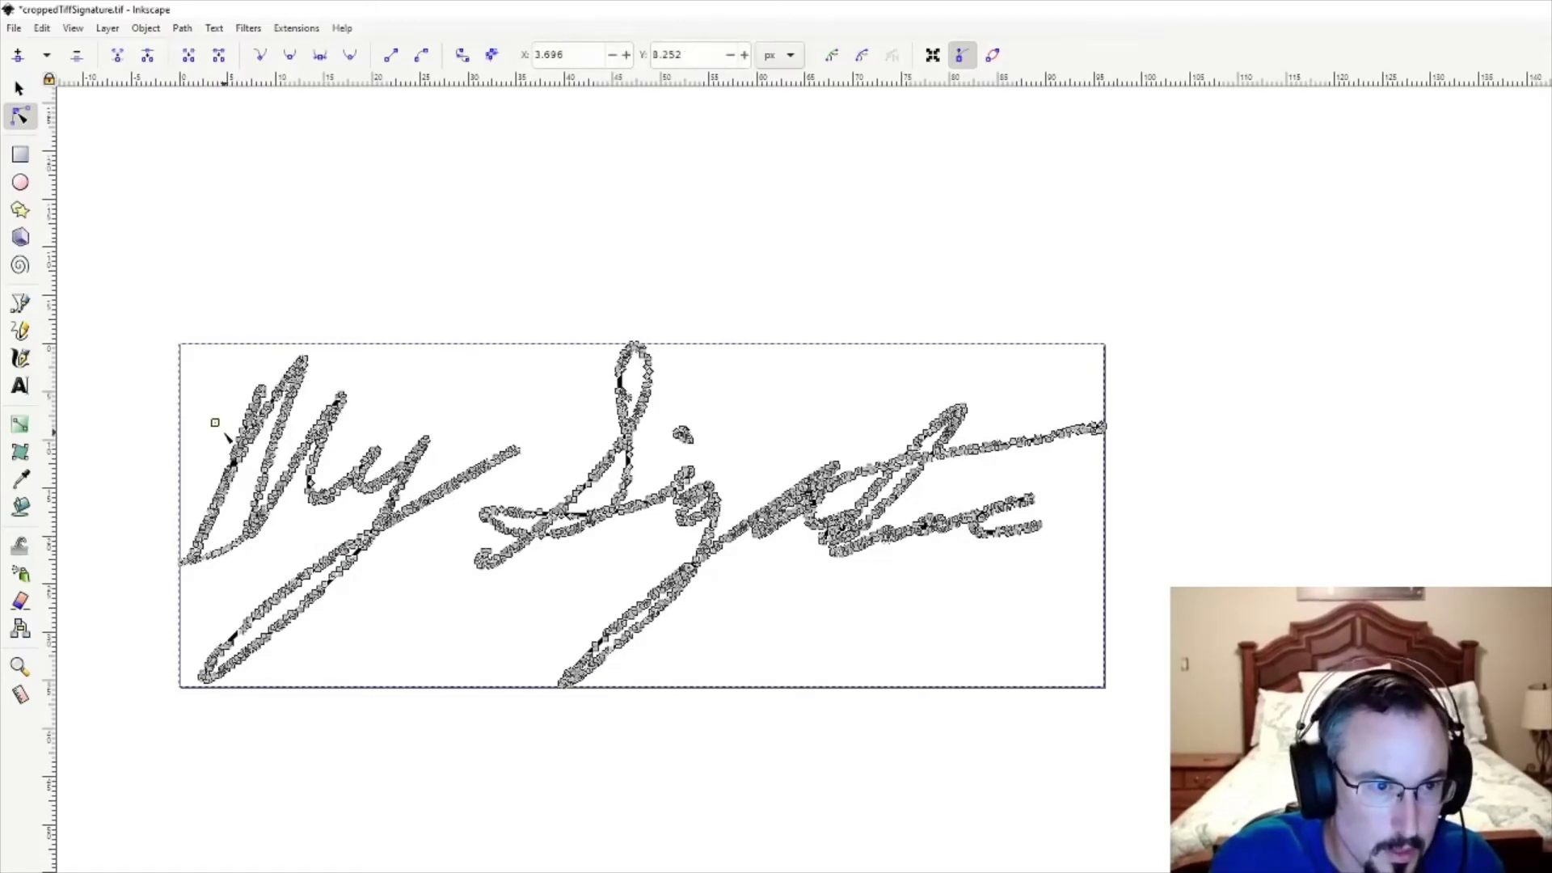
pyautogui.click(231, 439)
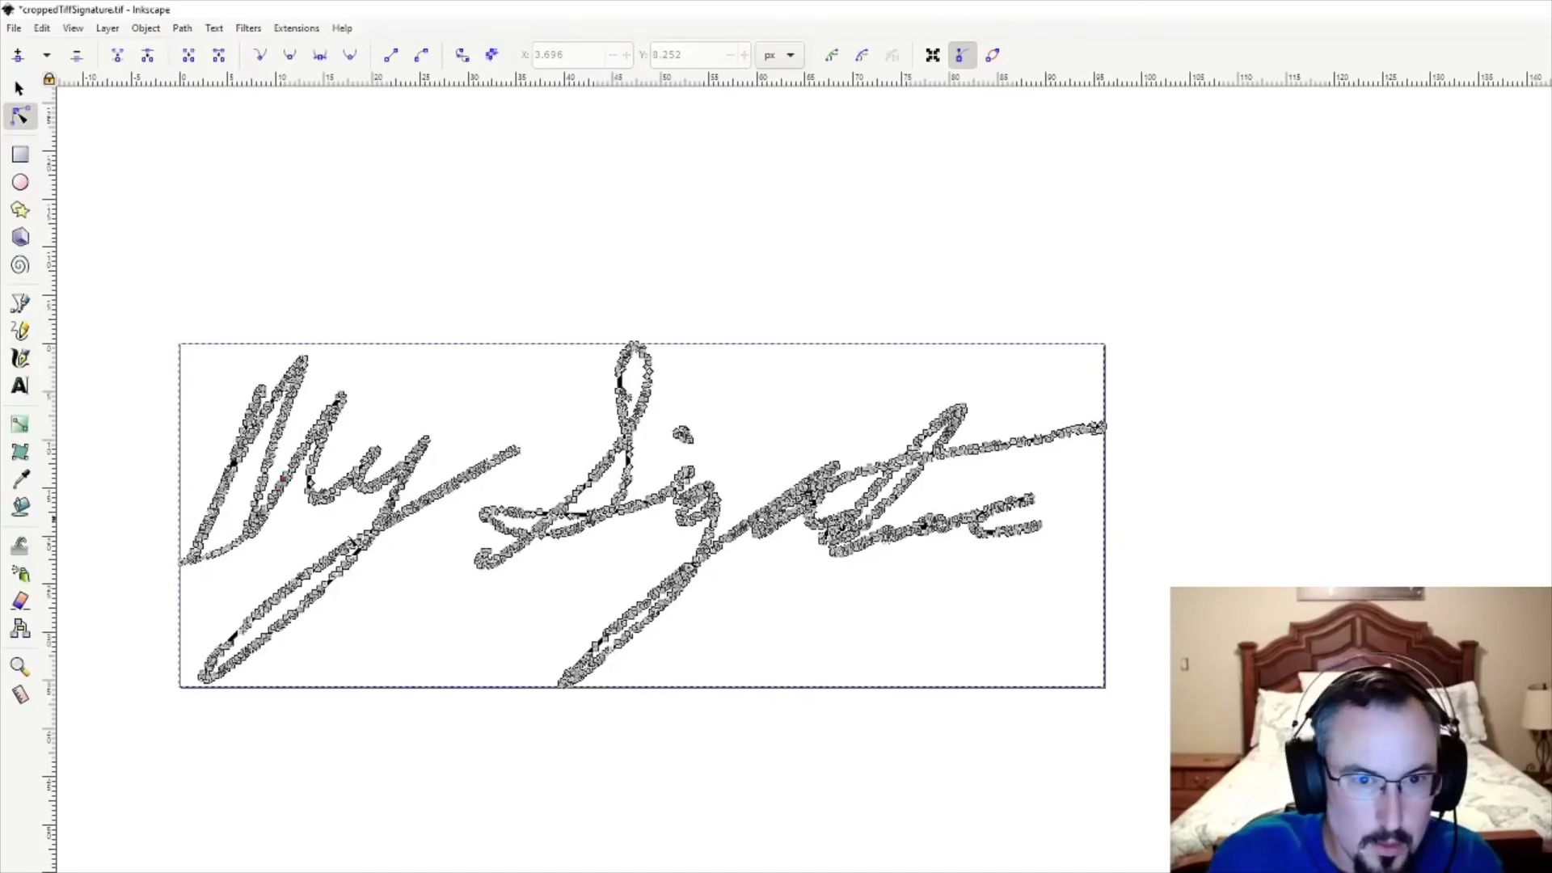
pyautogui.click(374, 560)
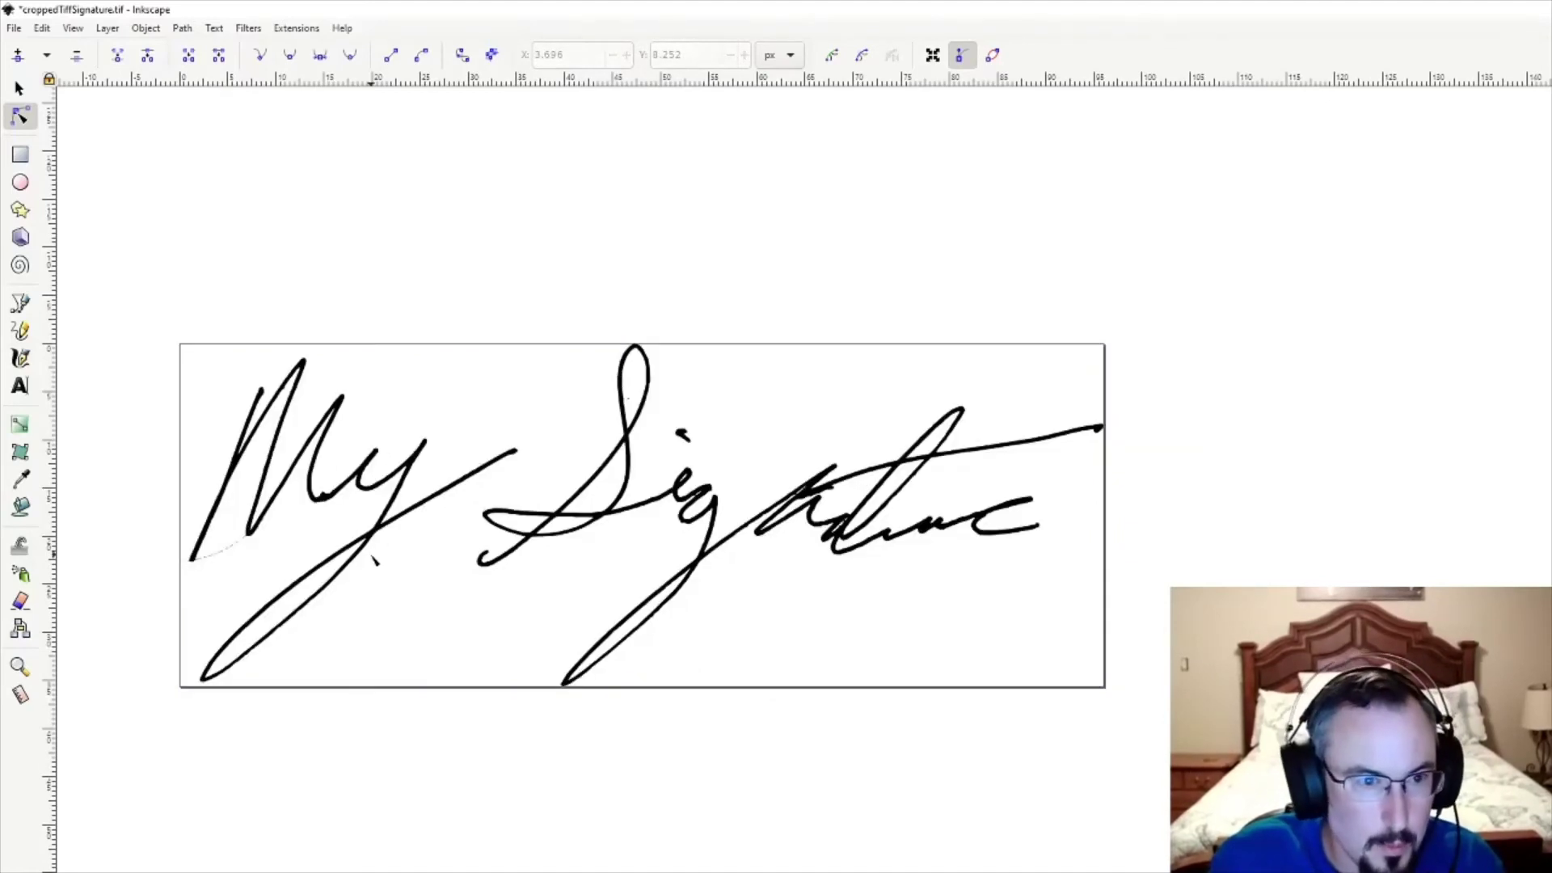
# Box-select and delete the stray nodes at the left end of the first stroke.
pyautogui.click(223, 549)
pyautogui.moveTo(204, 577)
pyautogui.mouseDown()
pyautogui.moveTo(244, 540)
pyautogui.moveTo(249, 552)
pyautogui.mouseUp()
pyautogui.press('Delete')
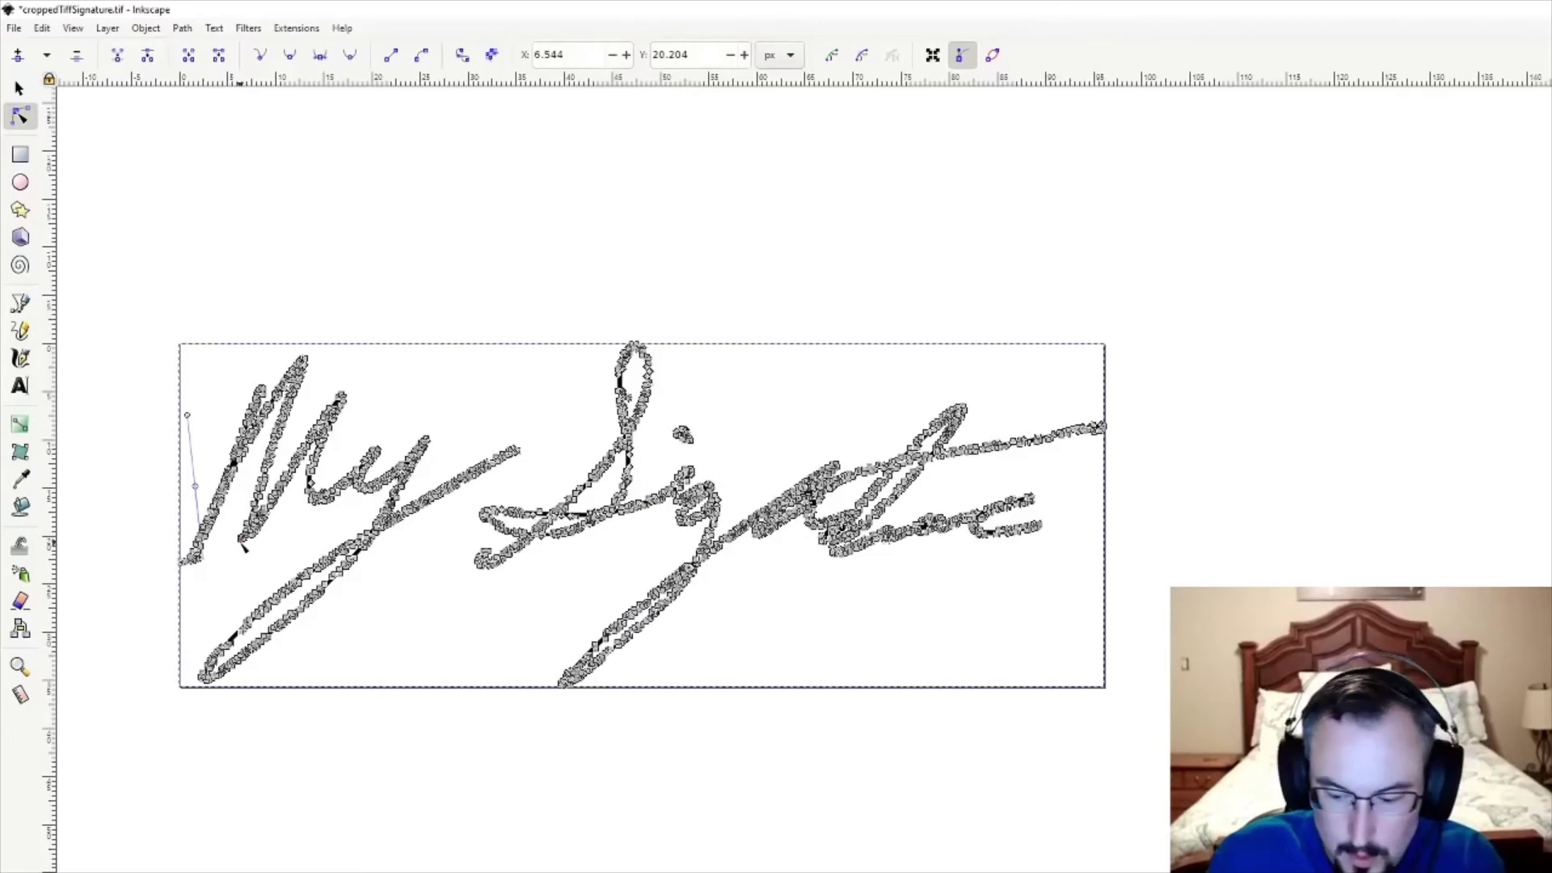
pyautogui.press('Delete')
pyautogui.click(199, 566)
pyautogui.press('Delete')
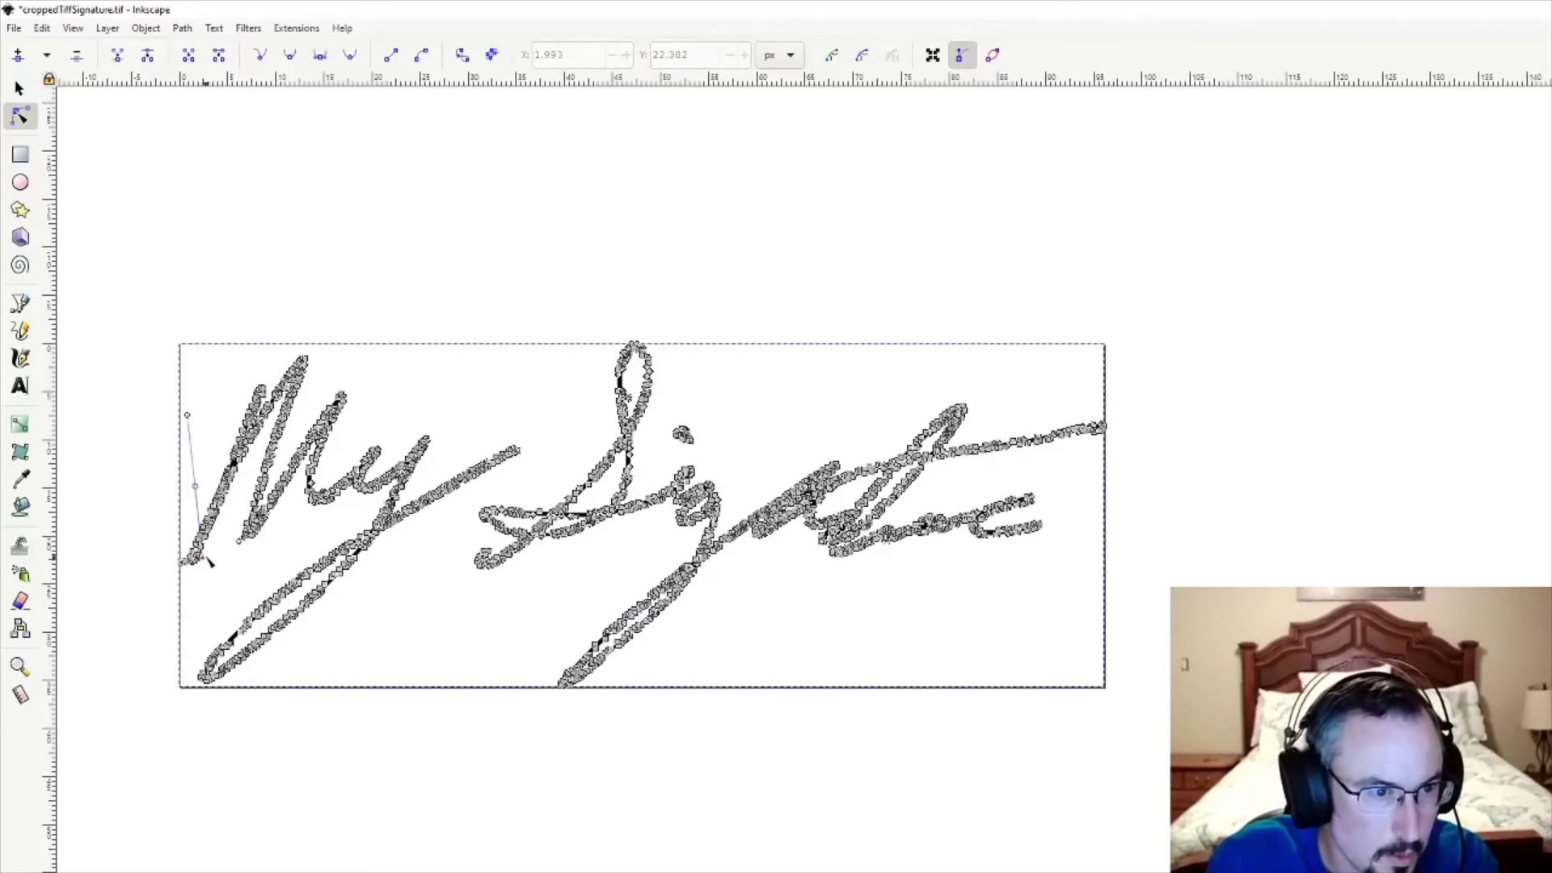
pyautogui.click(202, 568)
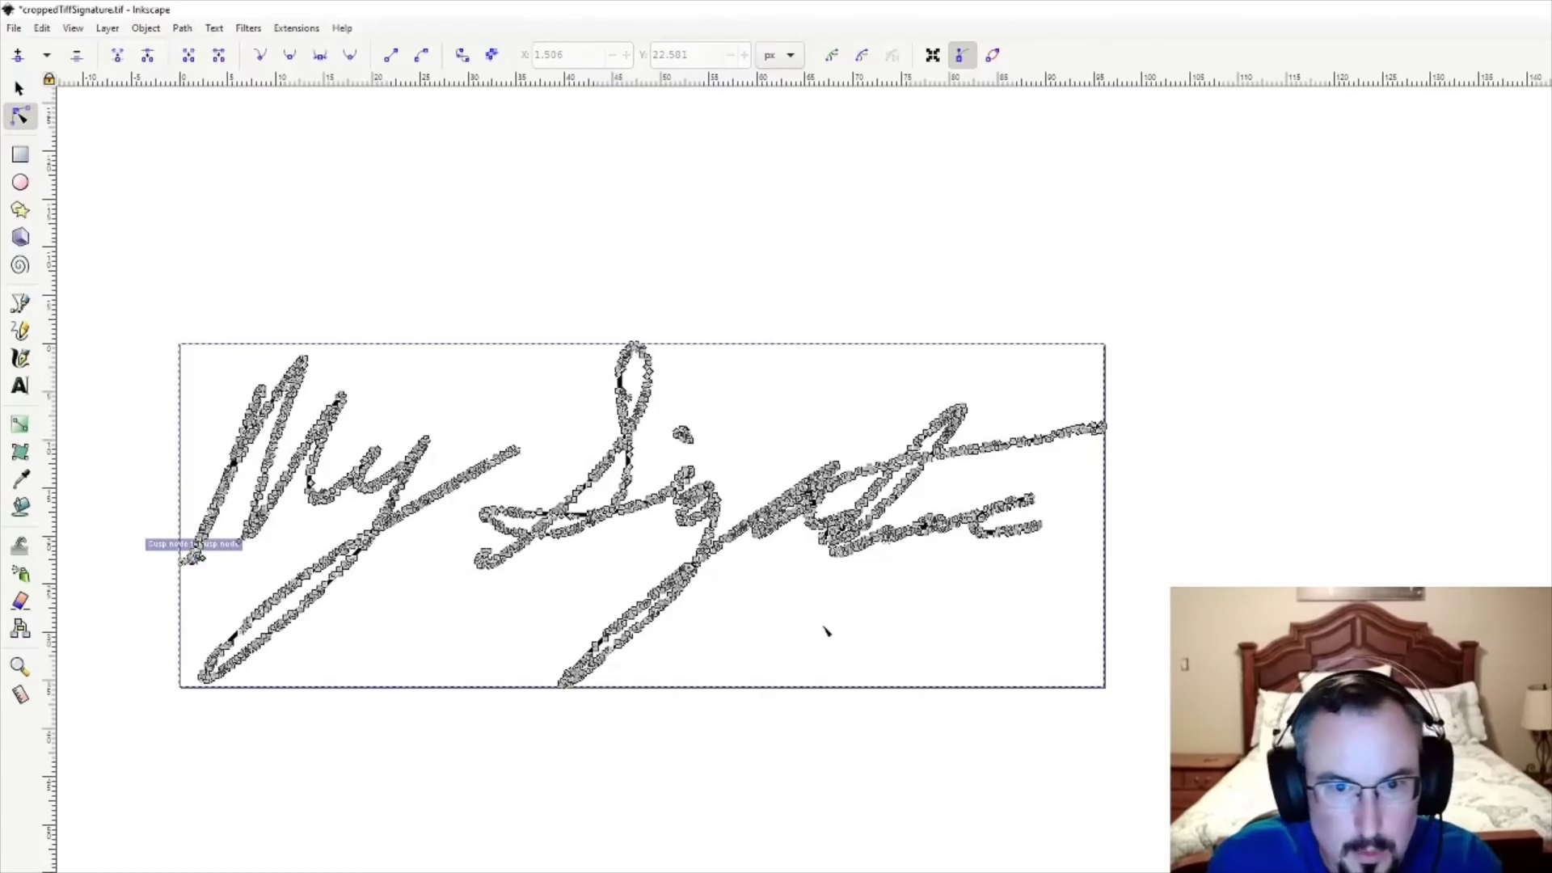
pyautogui.click(916, 685)
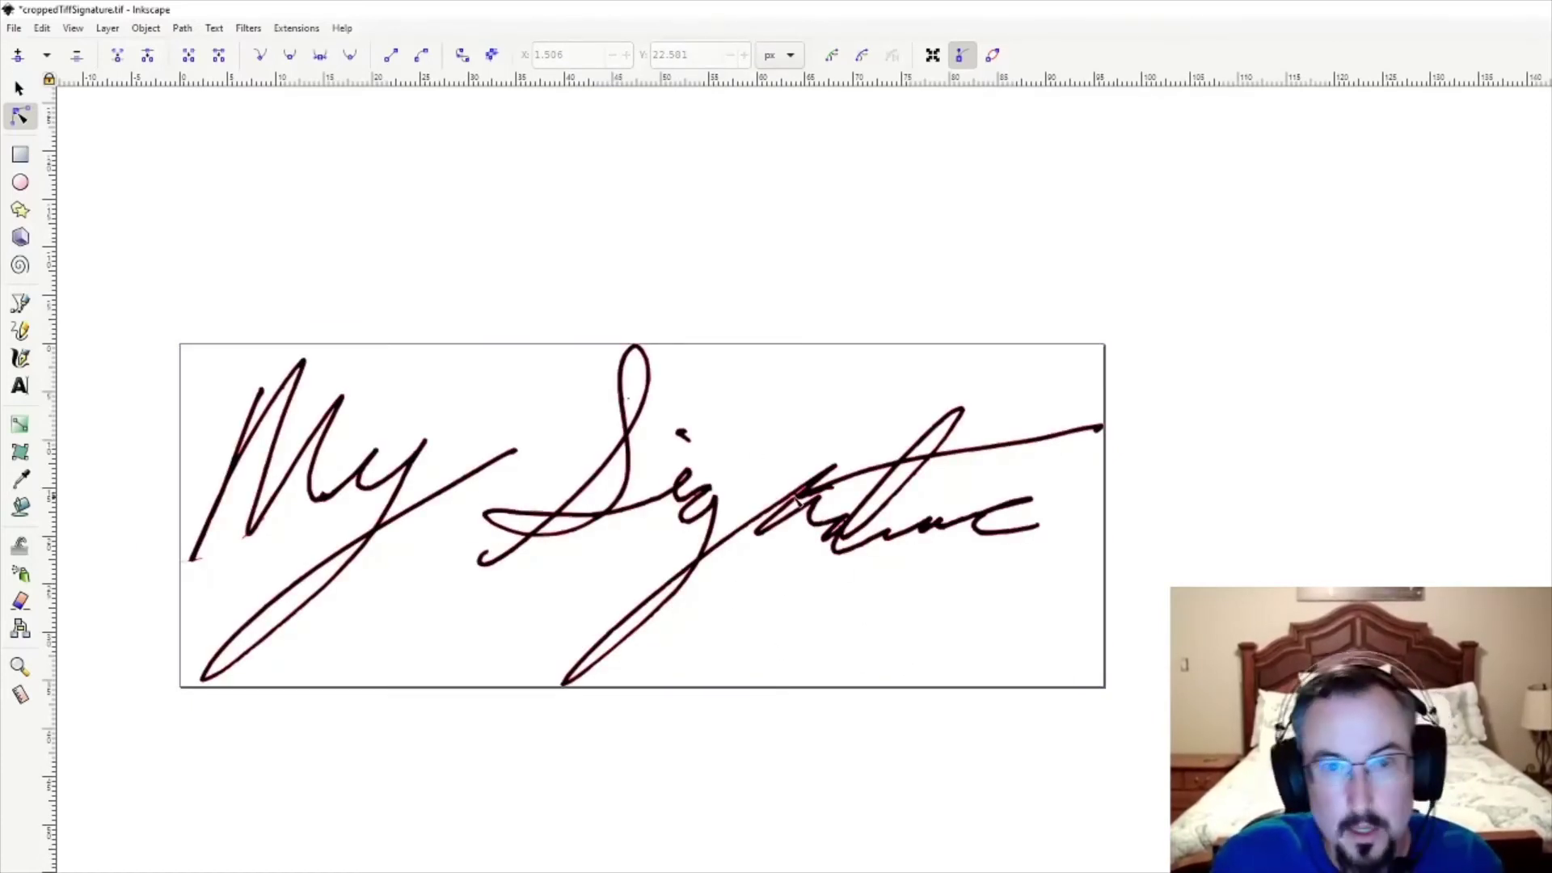
# Check a node on the S stroke, then deselect the whole signature.
pyautogui.click(630, 398)
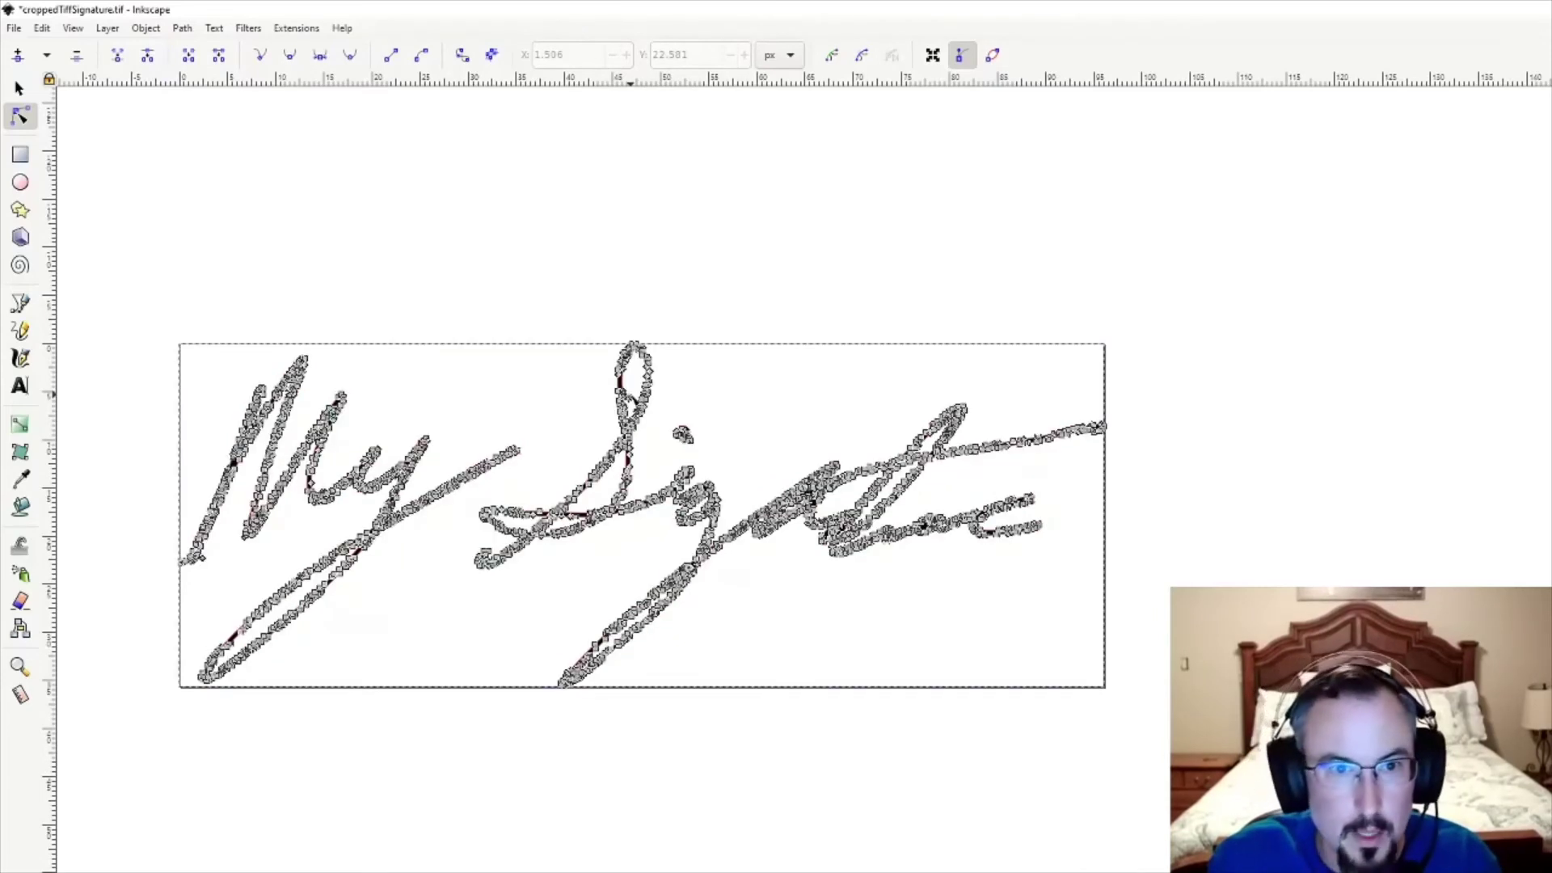
pyautogui.click(628, 396)
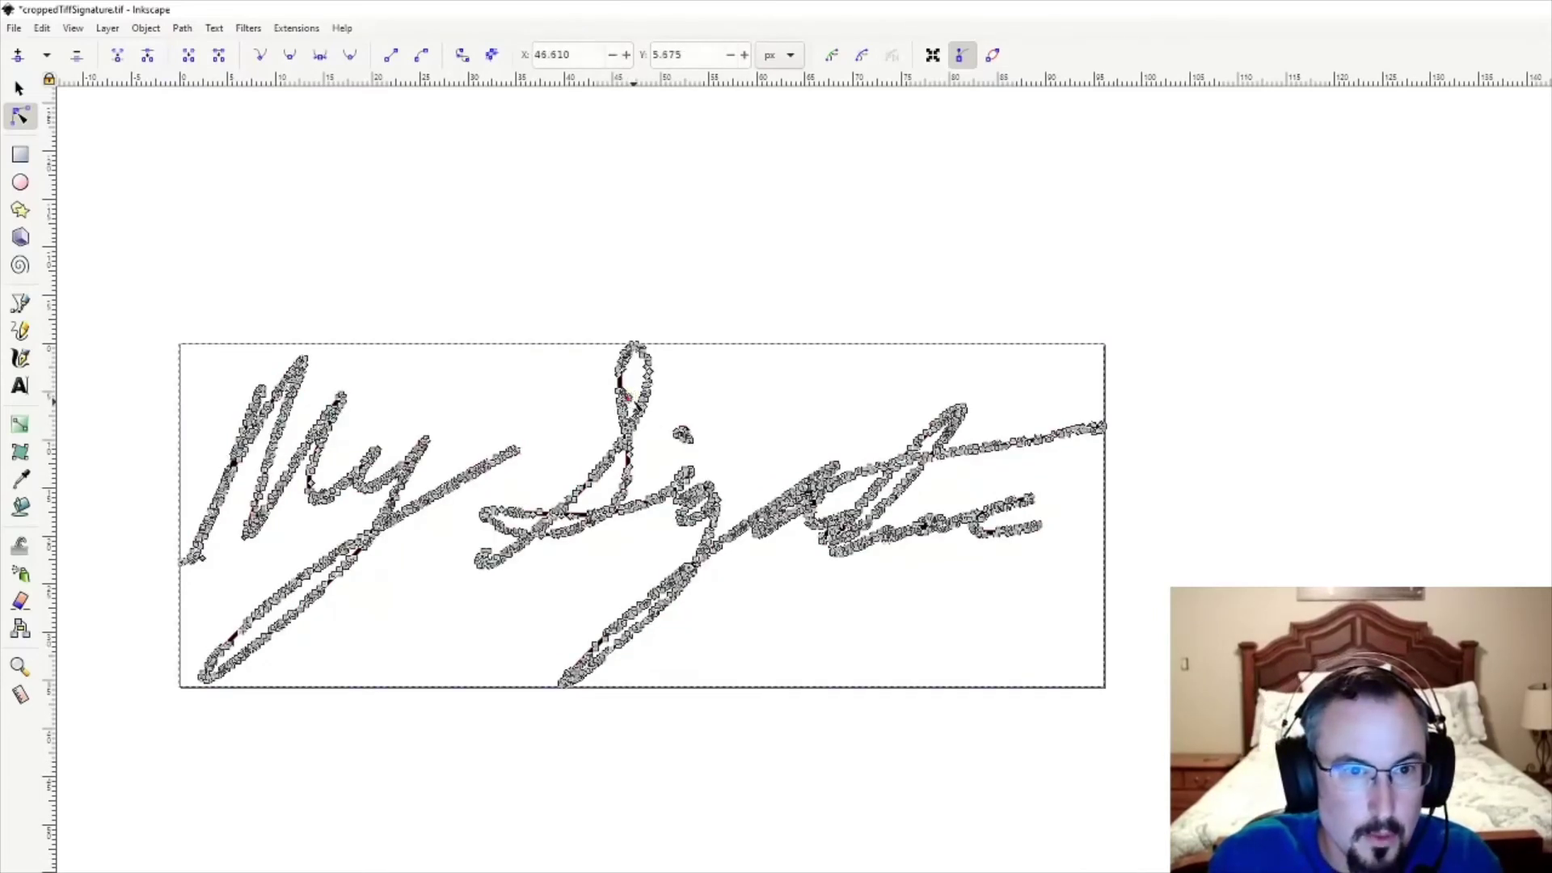
pyautogui.press('Escape')
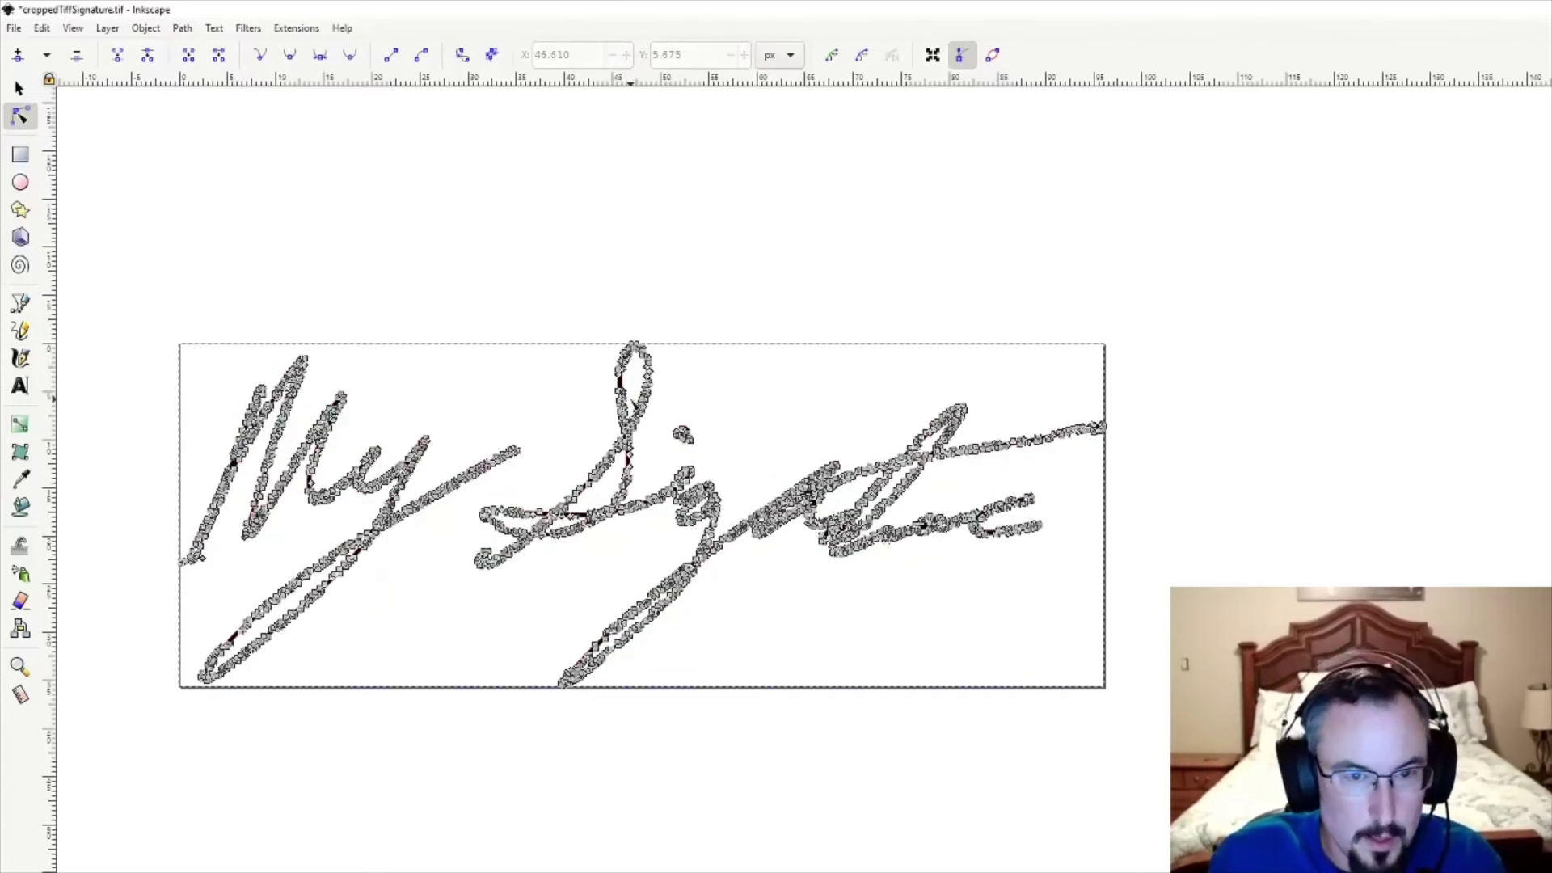
pyautogui.press('Escape')
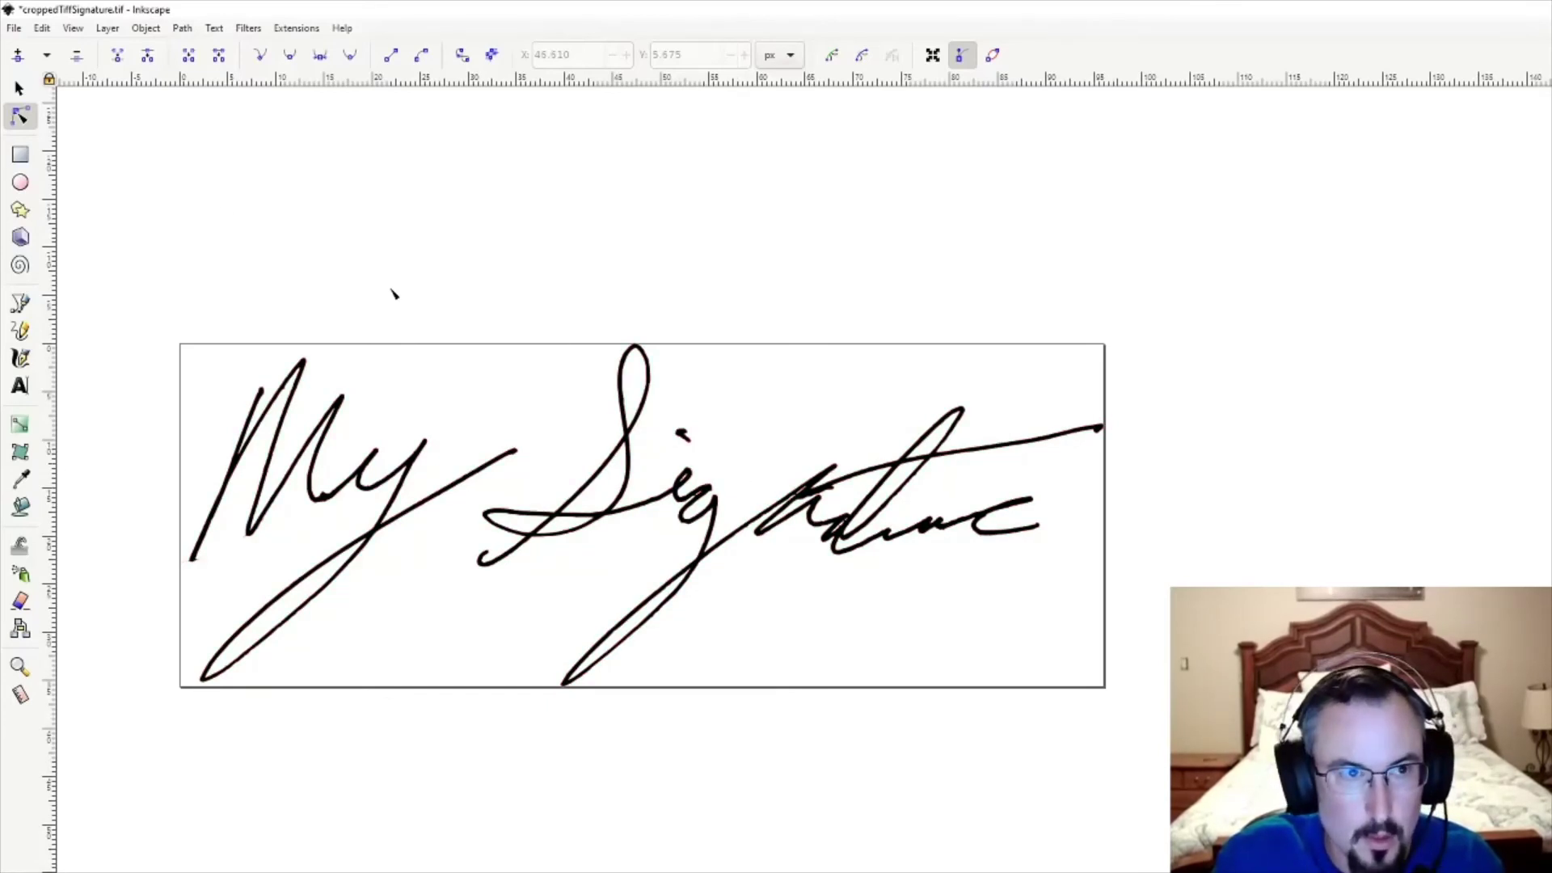
# Save As vectorSignature in Enhanced Metafile (*.emf) format on the Desktop, accepting the EMF output options.
pyautogui.click(14, 30)
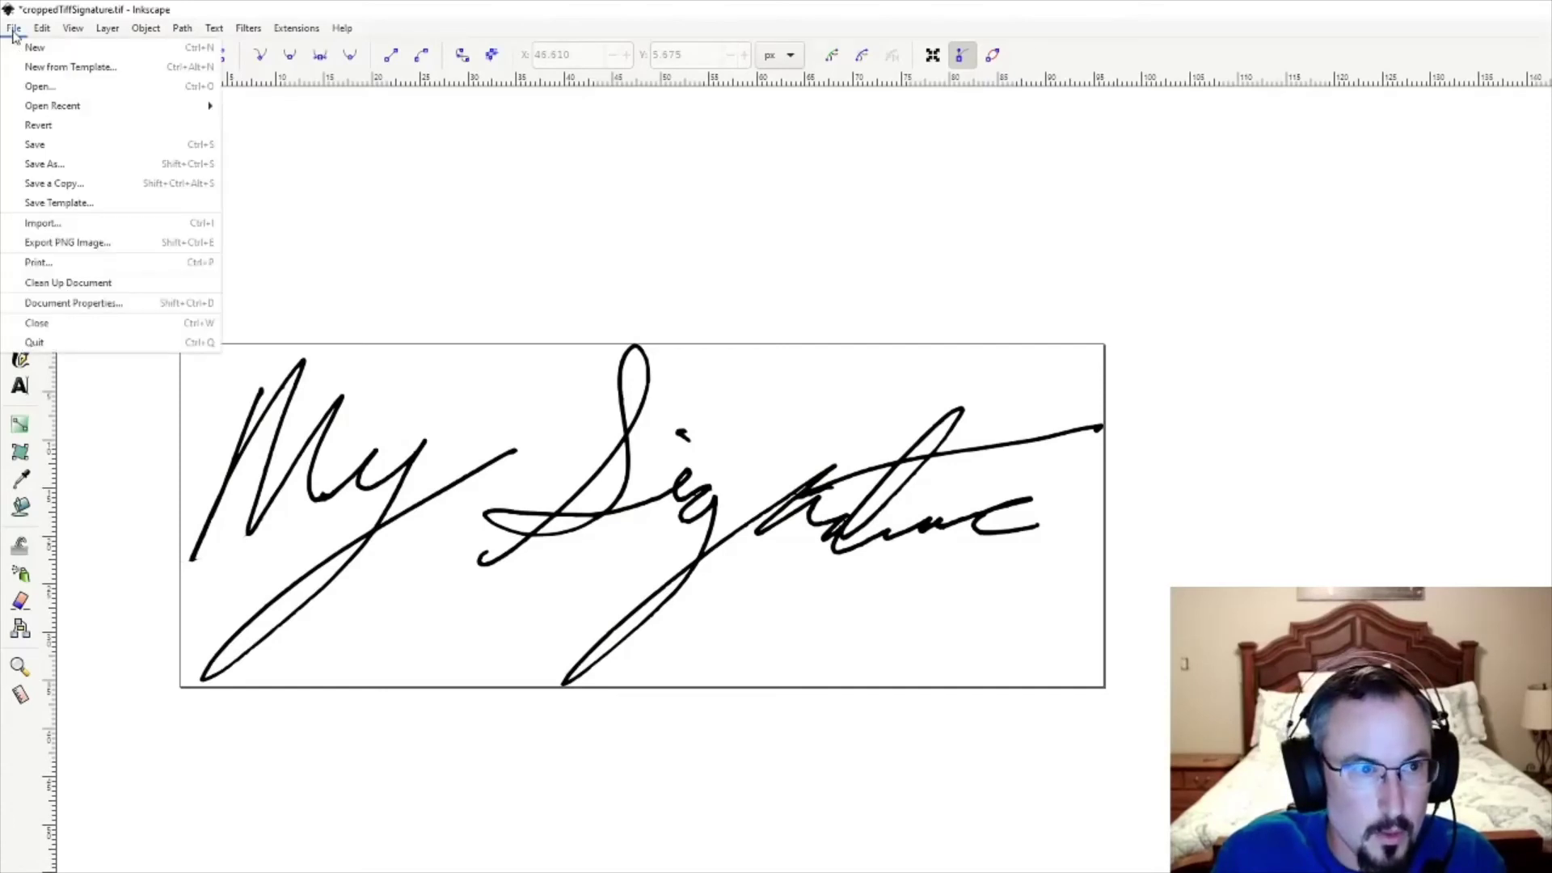
pyautogui.click(62, 165)
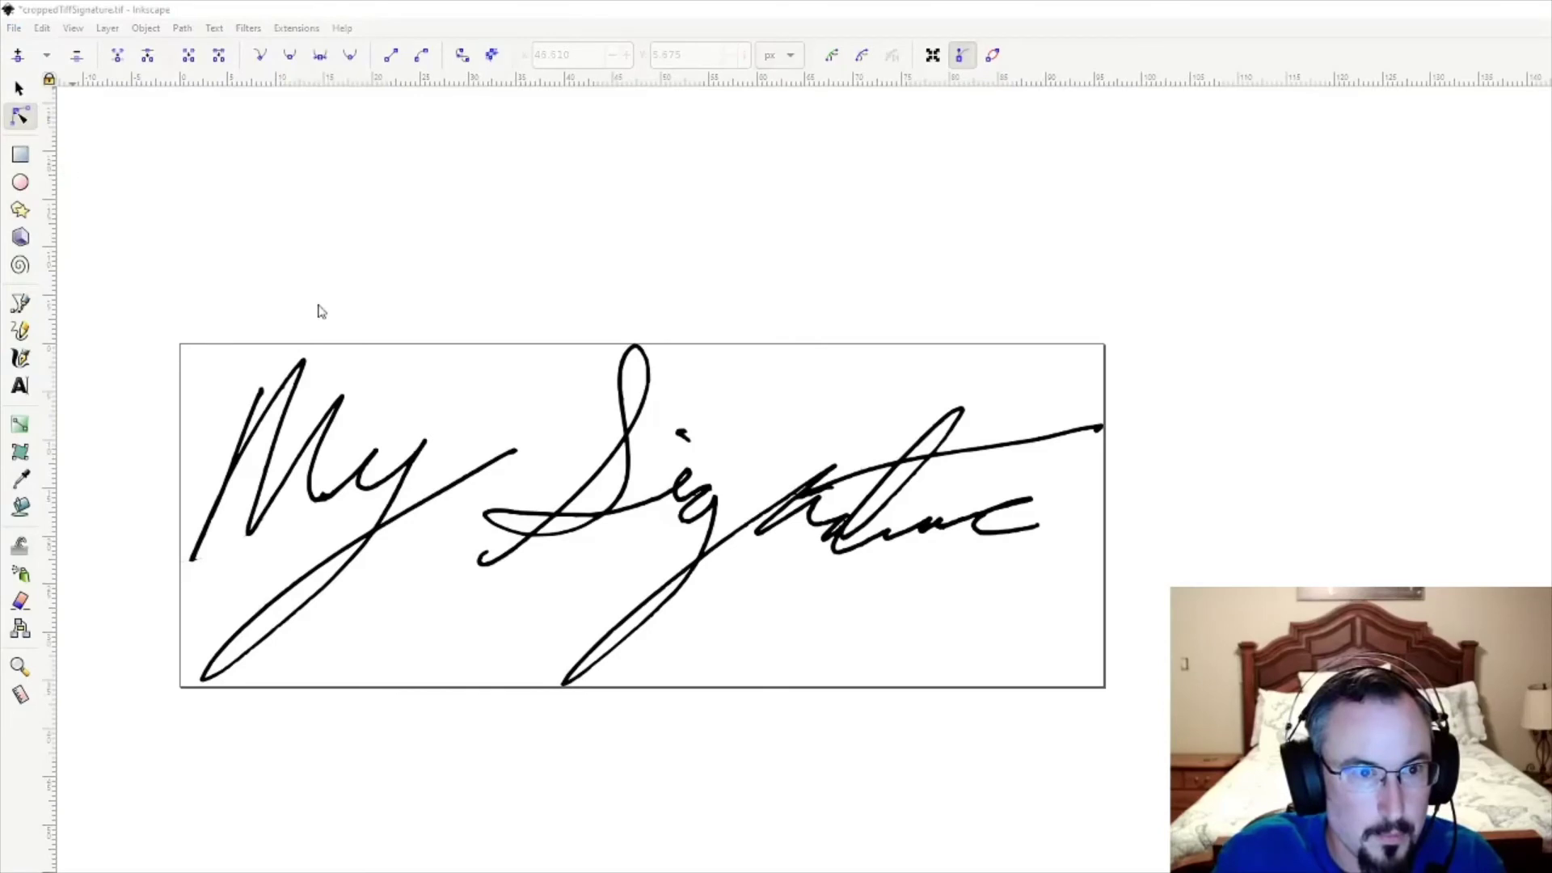
pyautogui.click(295, 340)
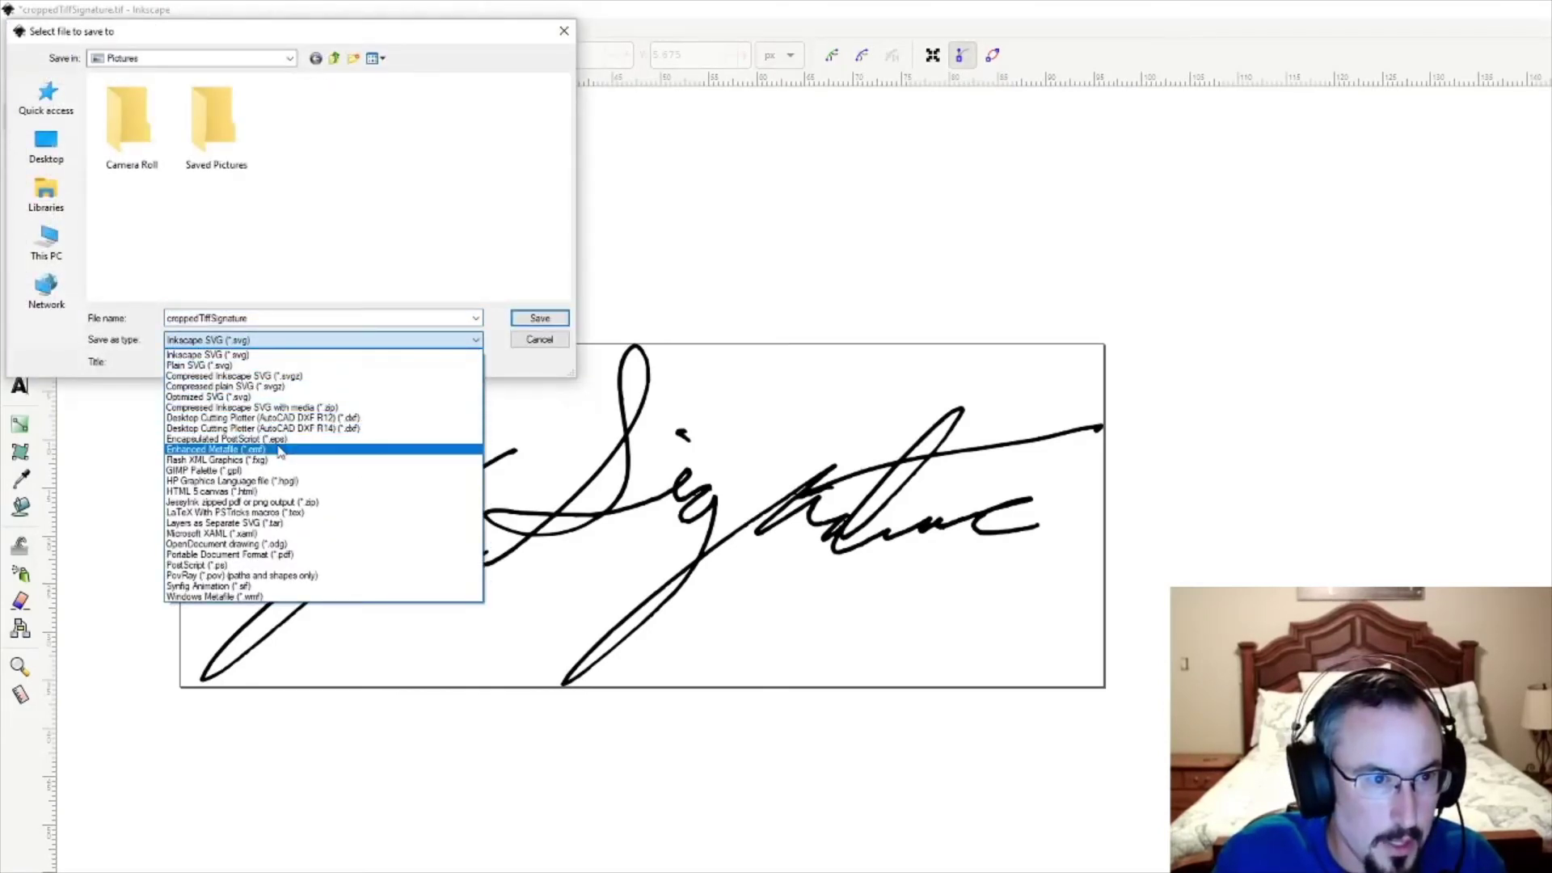
pyautogui.click(279, 450)
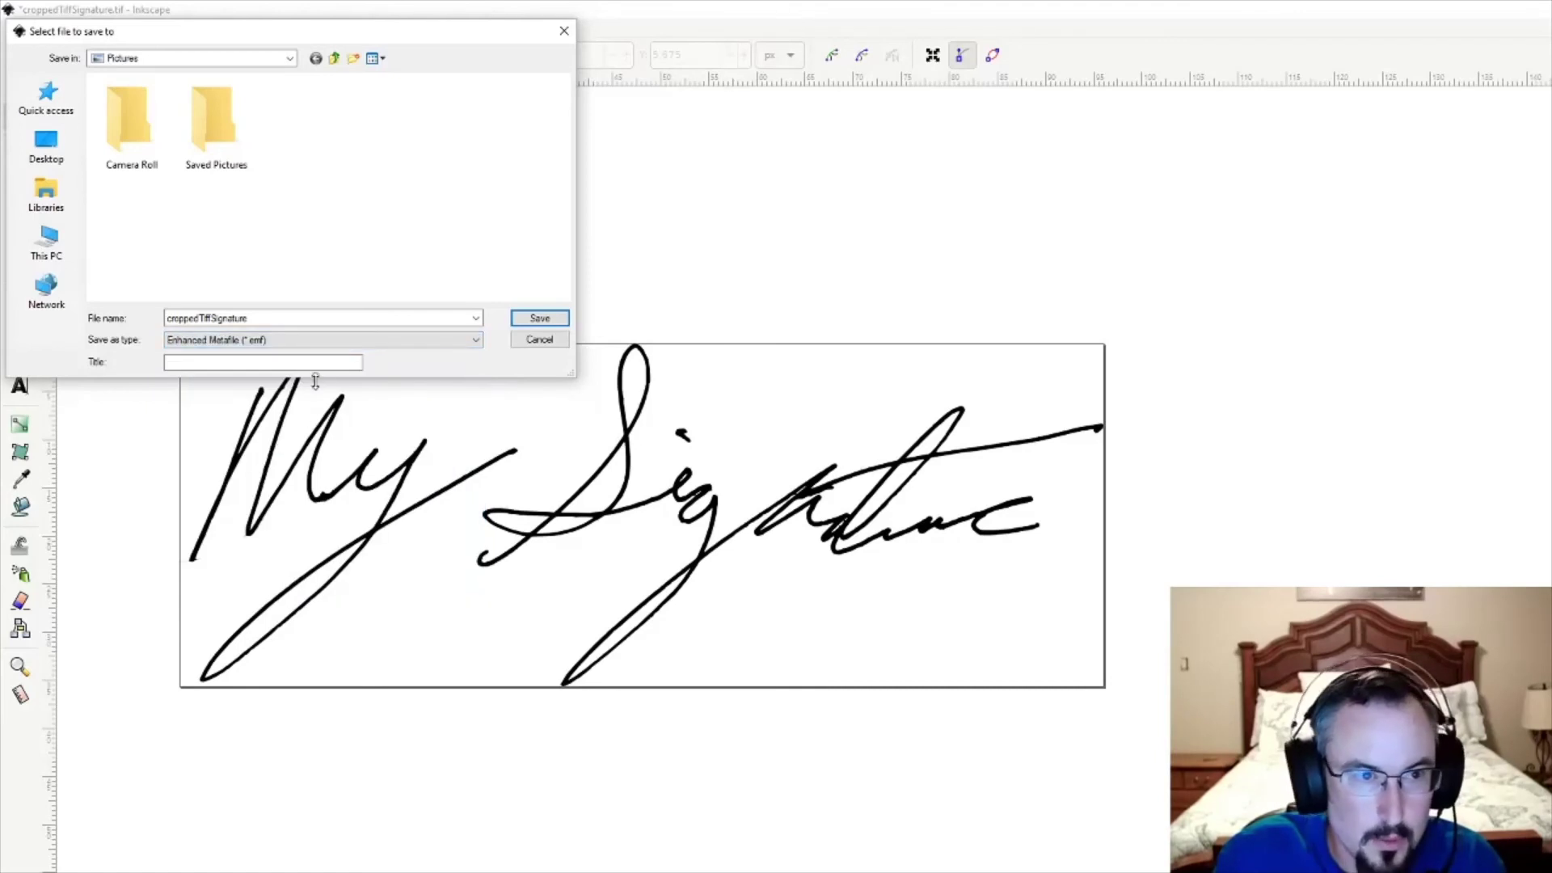
pyautogui.click(46, 150)
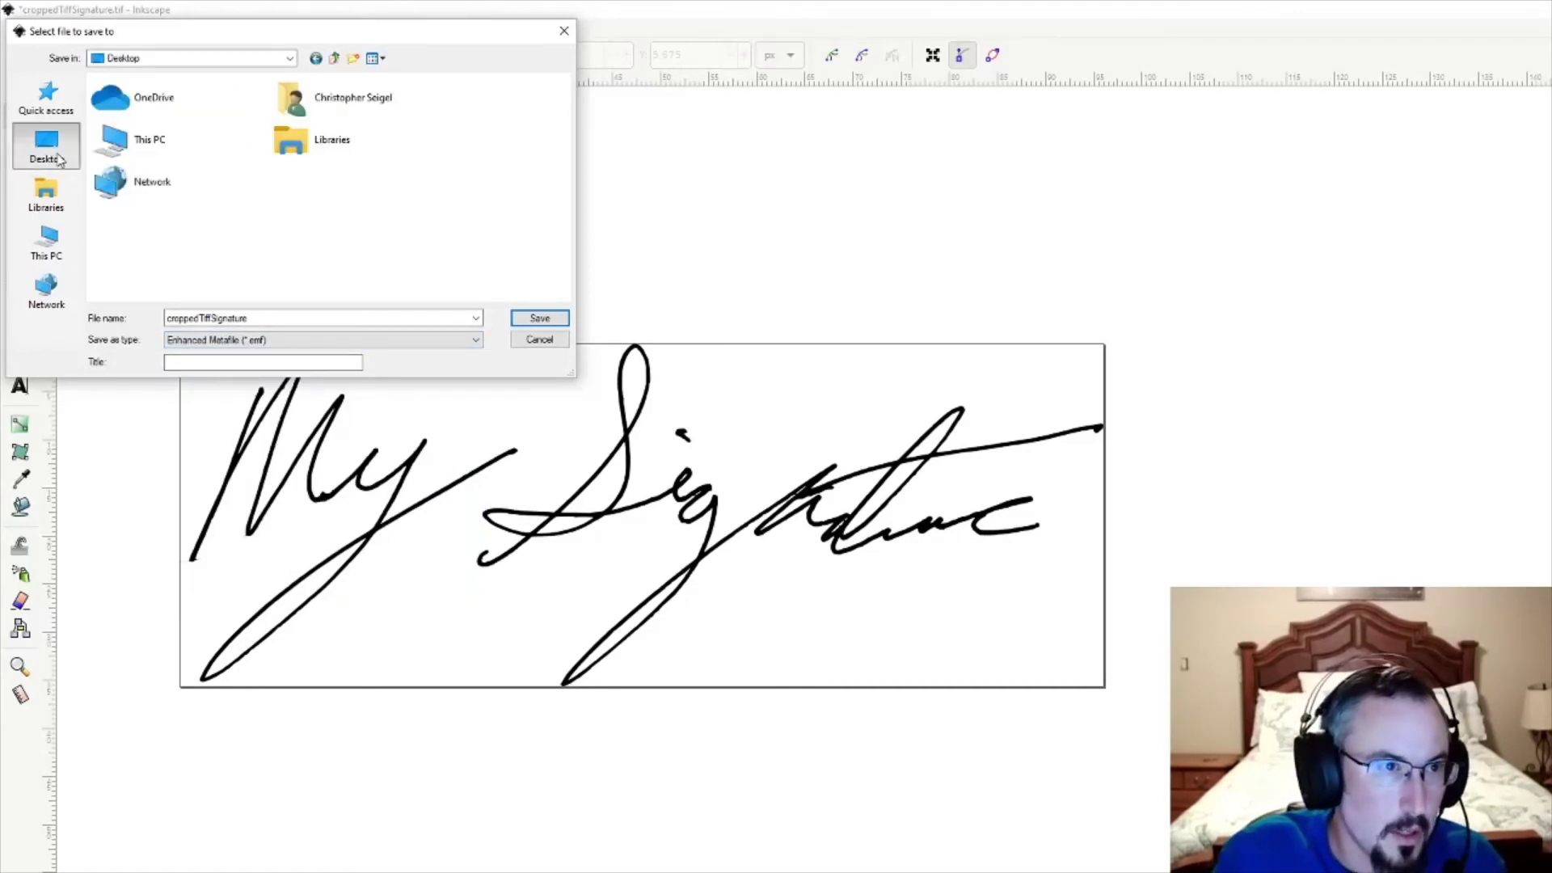
pyautogui.doubleClick(194, 318)
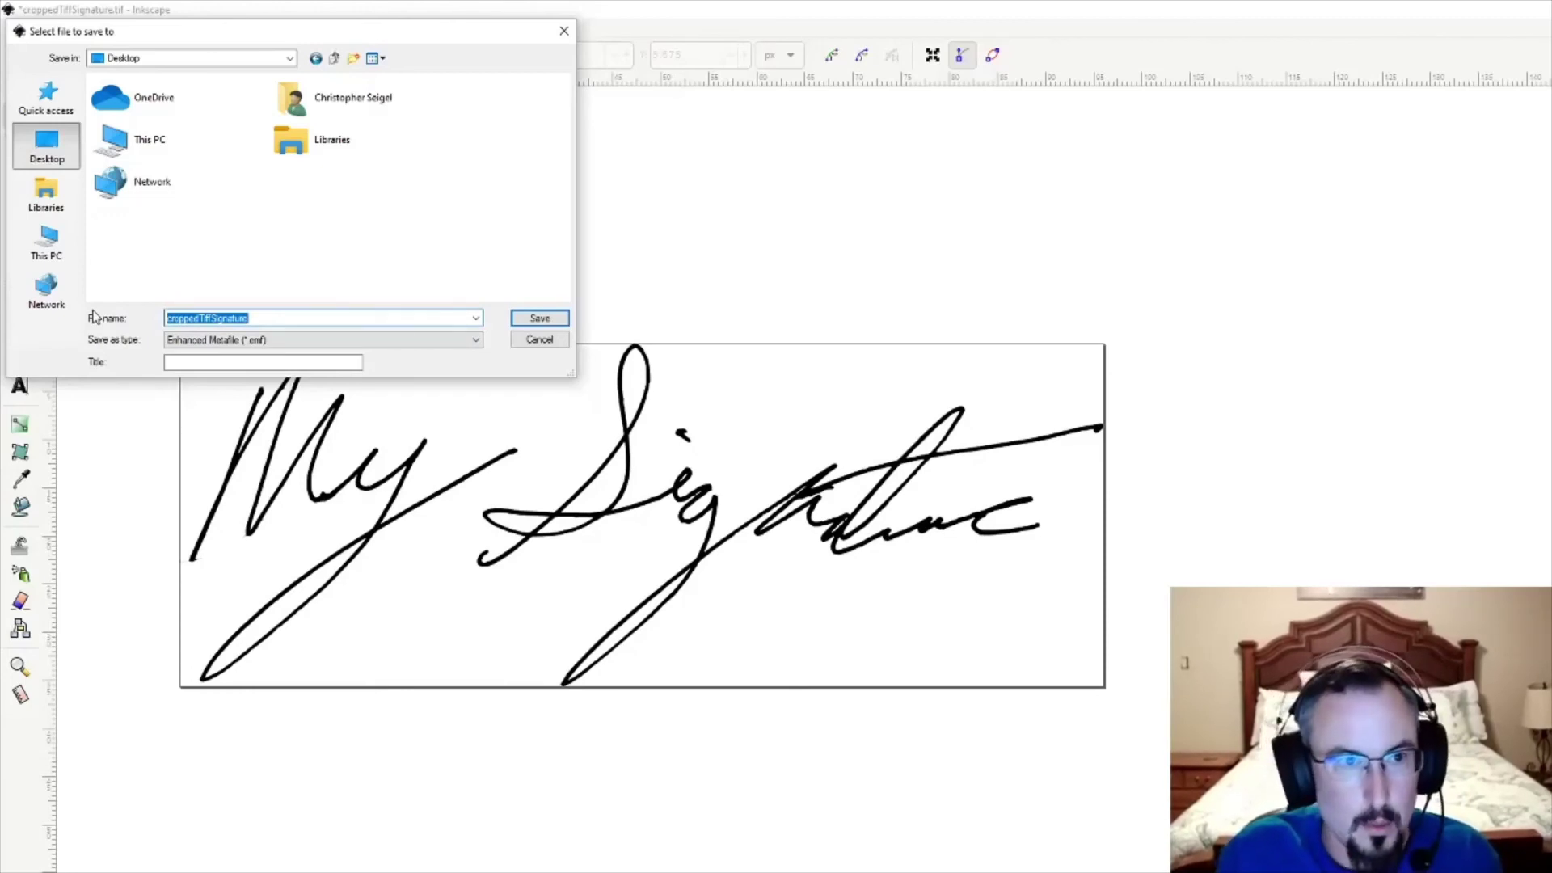
pyautogui.write('vectorSignatur')
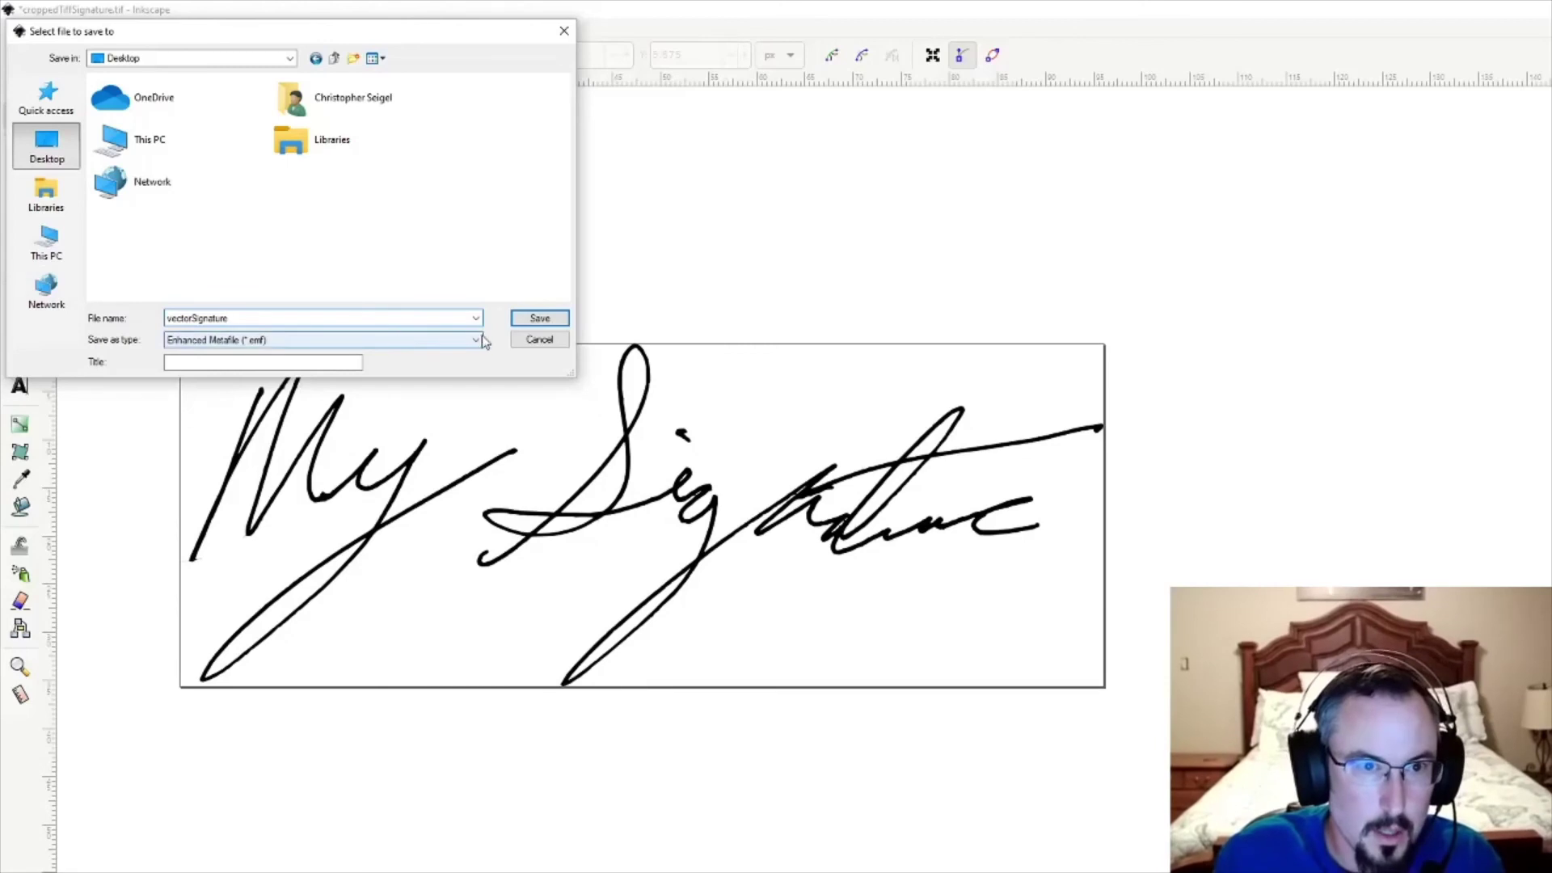
pyautogui.click(533, 320)
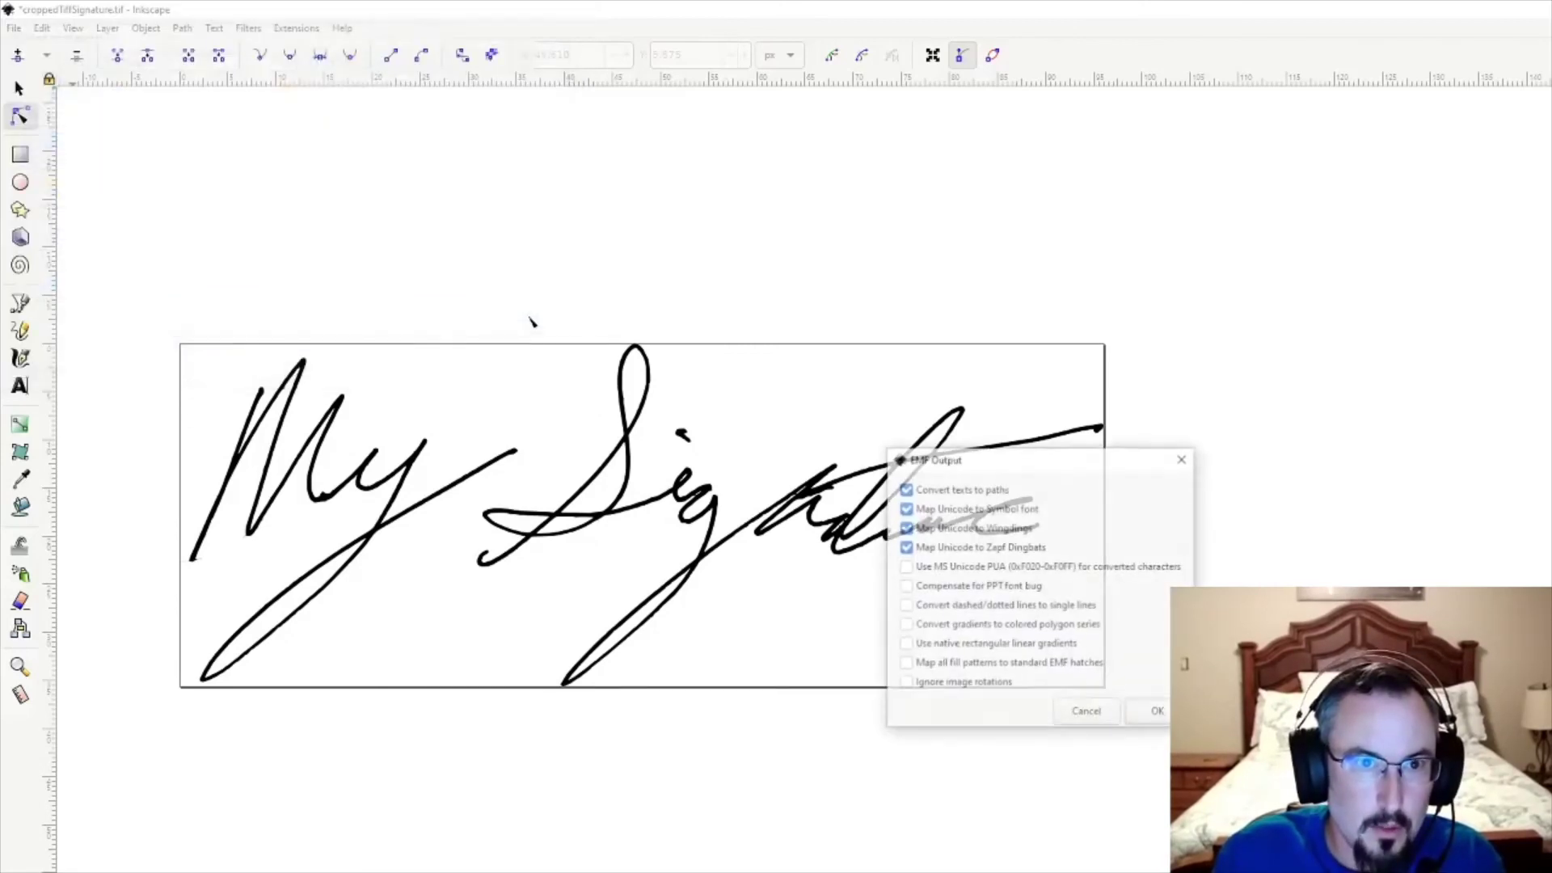
pyautogui.click(1148, 712)
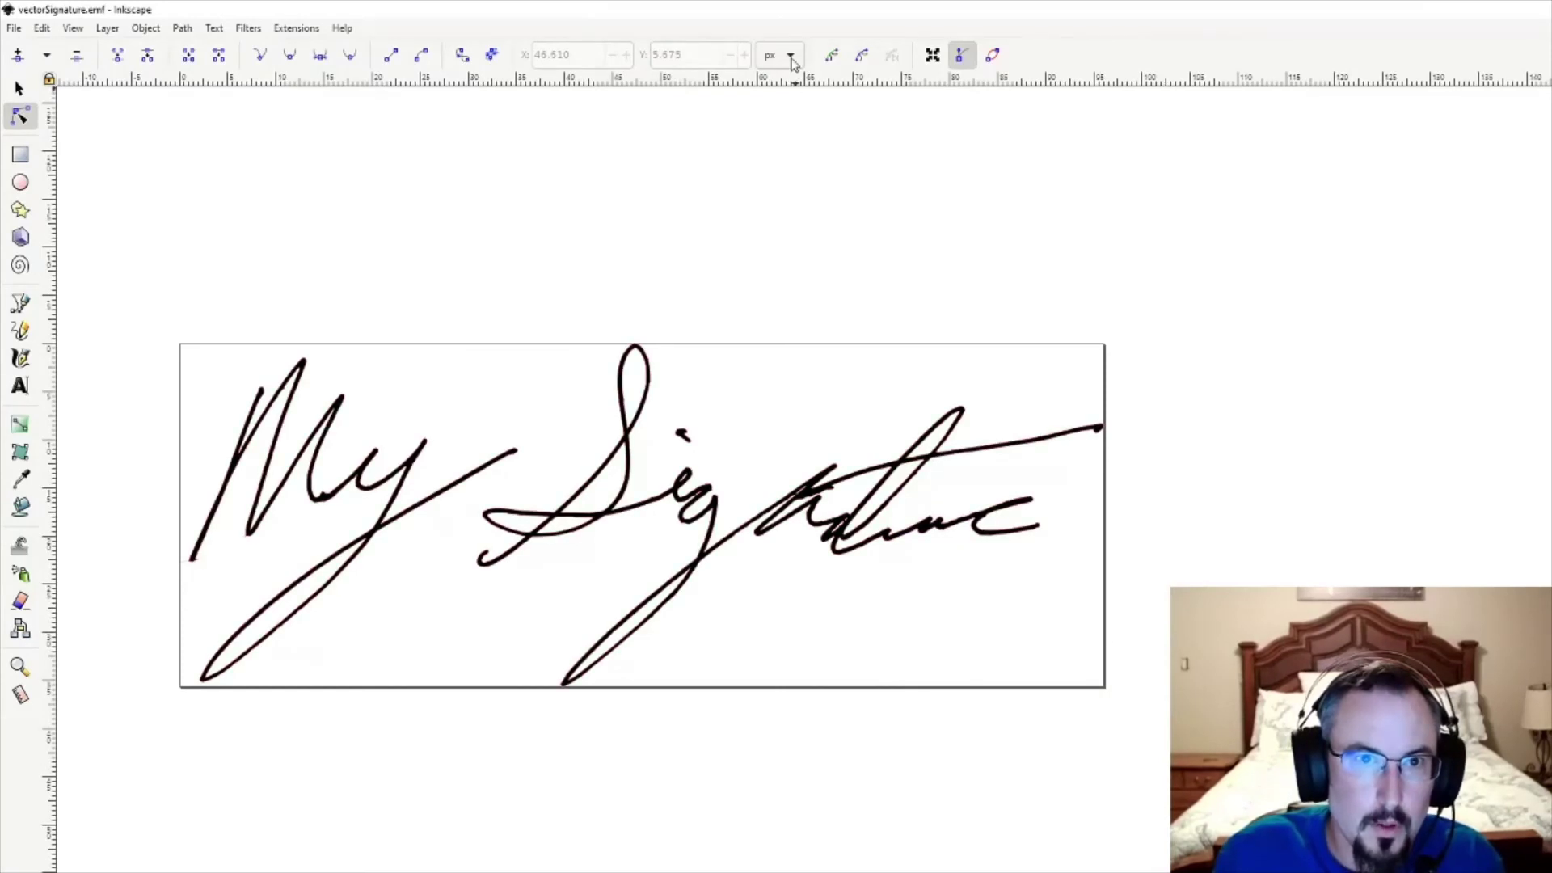
# Select the whole signature as an object with the Selector tool.
pyautogui.click(776, 490)
pyautogui.click(489, 256)
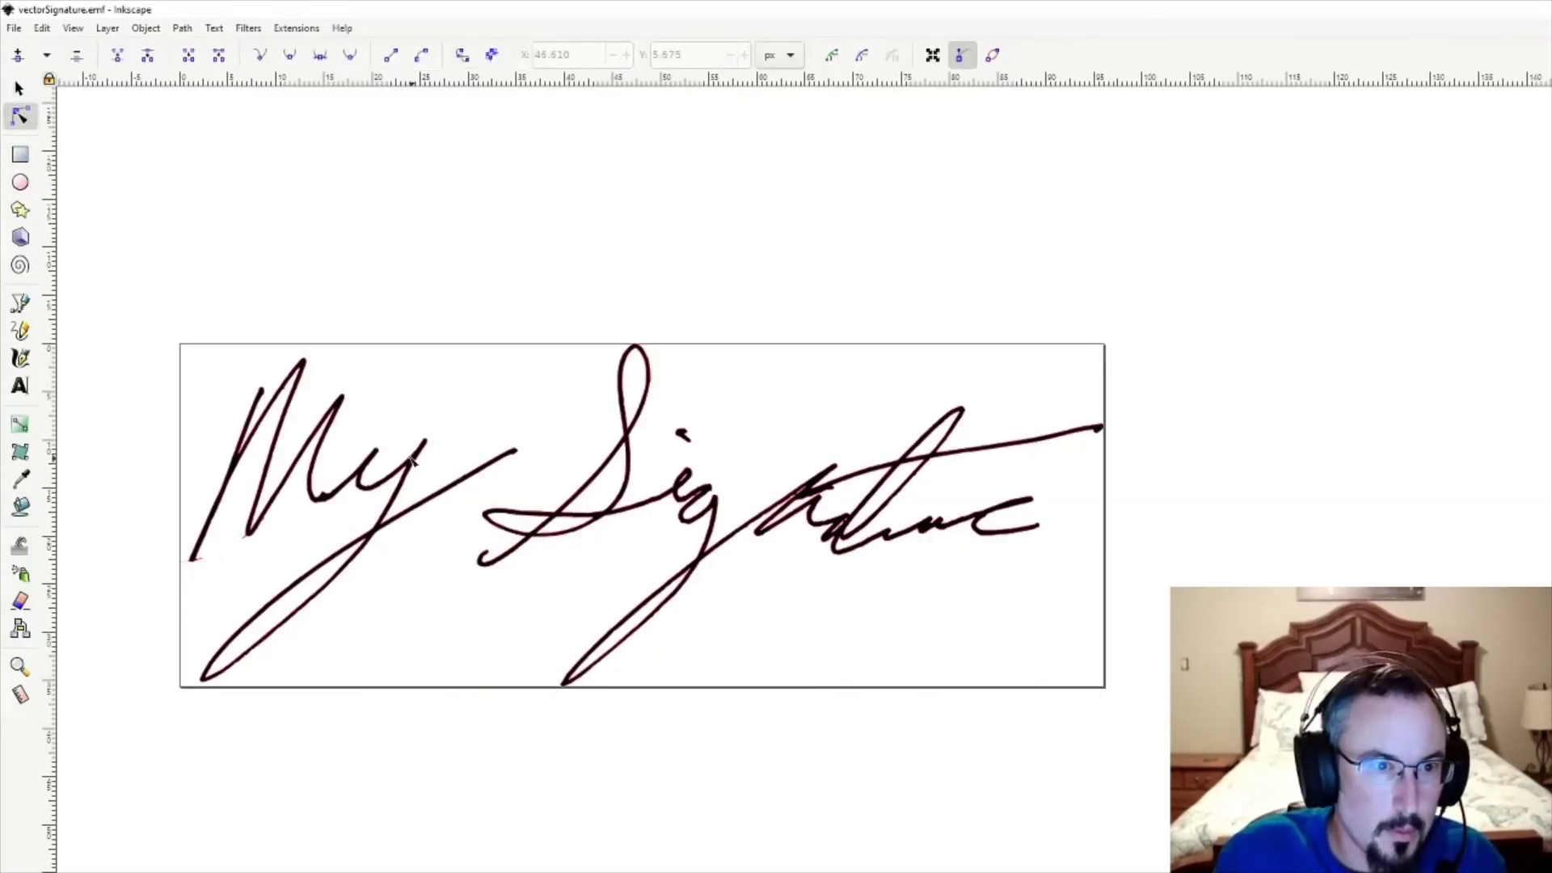
pyautogui.click(19, 88)
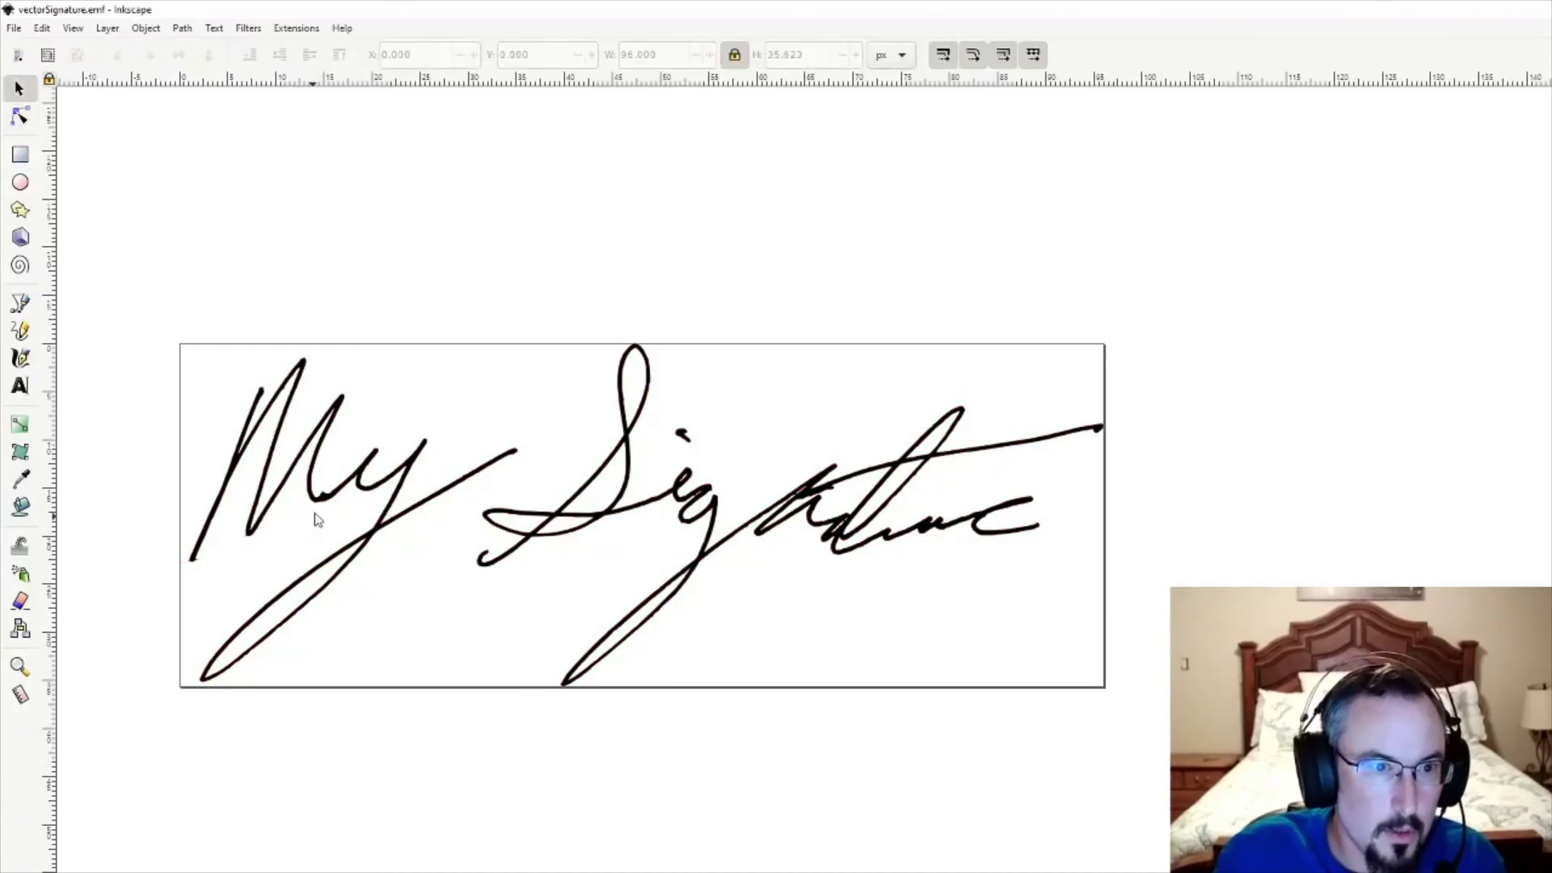
pyautogui.click(333, 497)
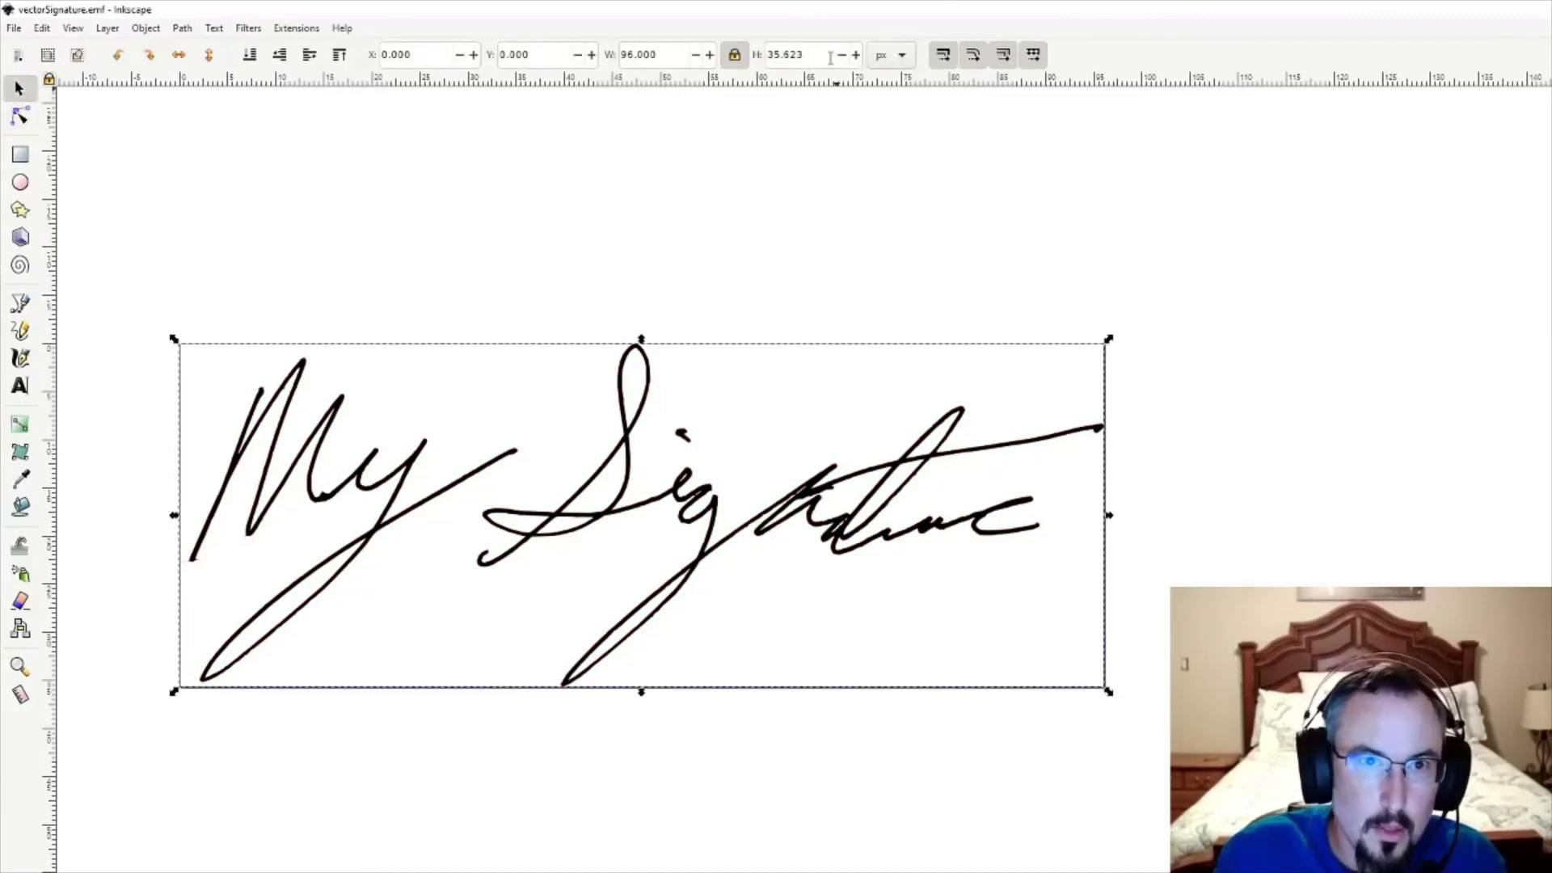
# Switch the toolbar units to inches to read 1.000 × 0.371, then close the document.
pyautogui.click(890, 56)
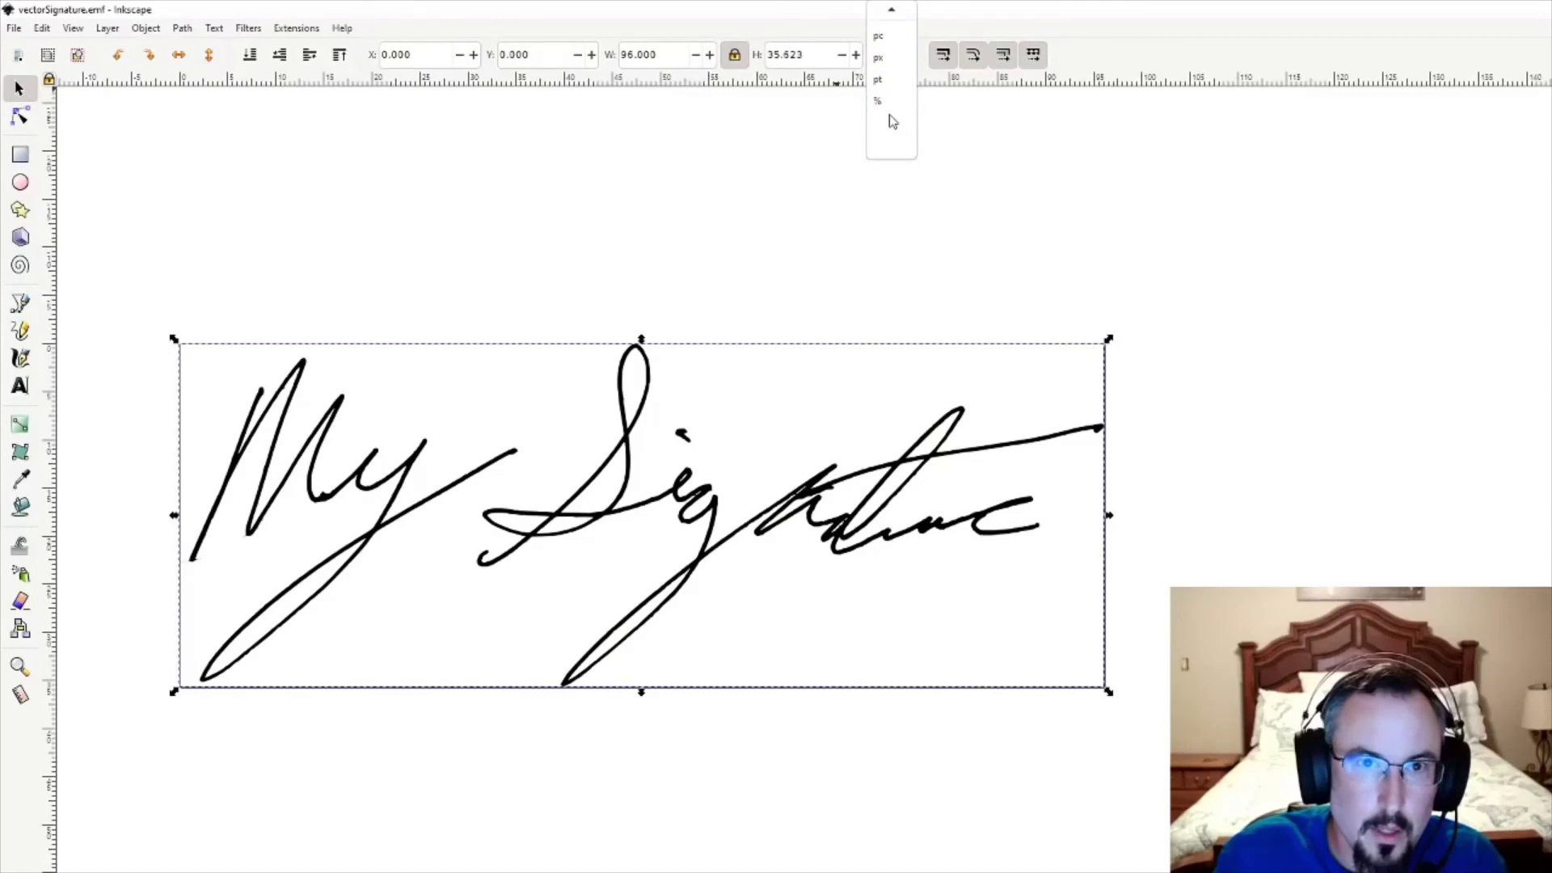
pyautogui.click(879, 38)
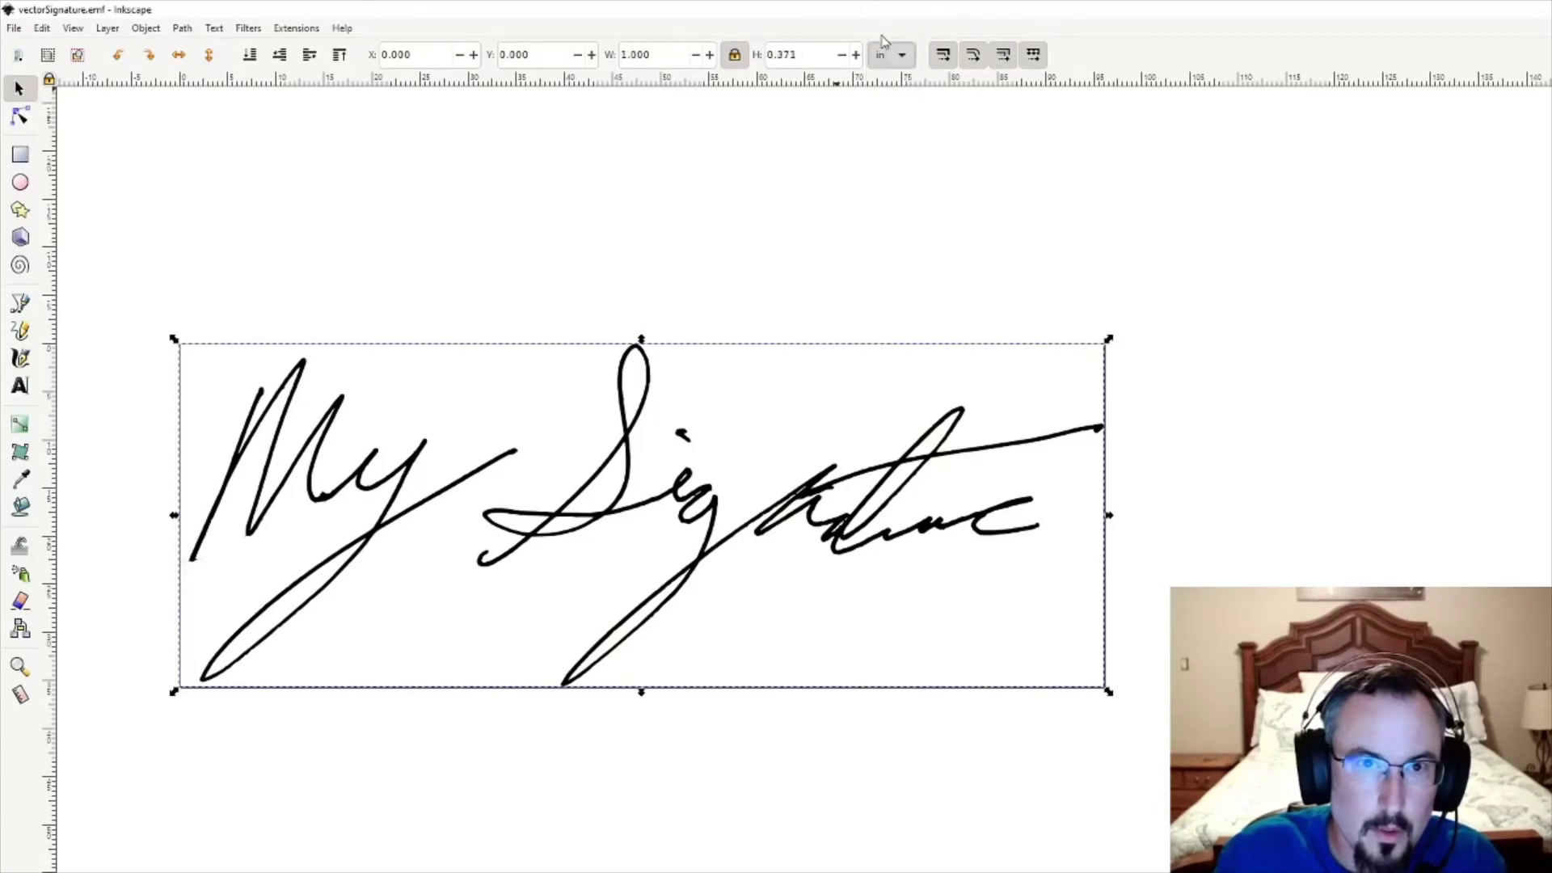
pyautogui.tripleClick(667, 54)
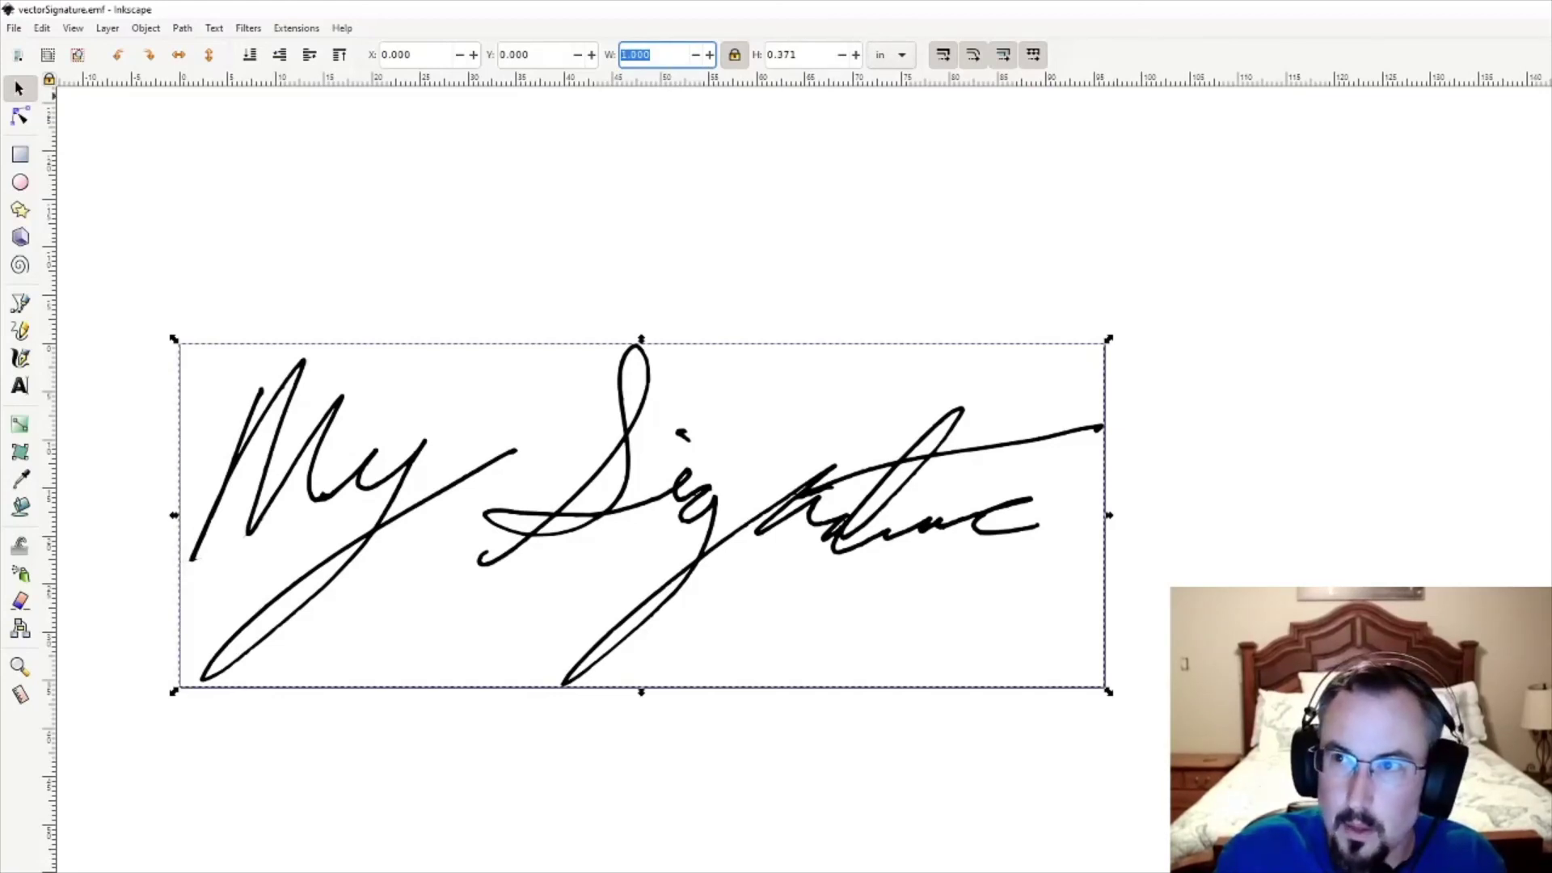
pyautogui.hotkey('ctrl', 'w')
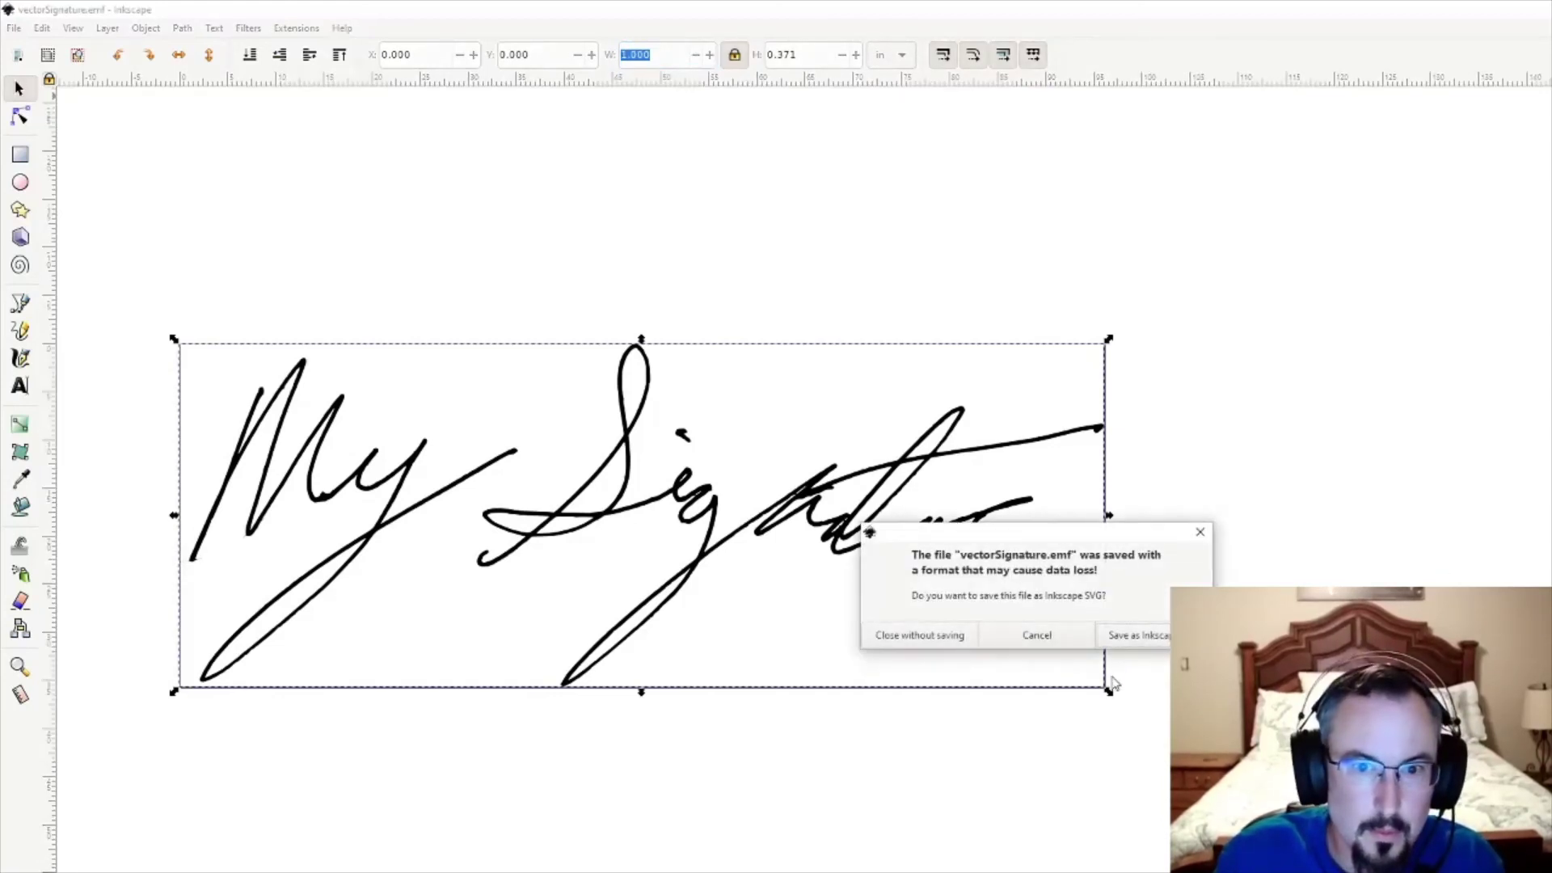
pyautogui.click(938, 637)
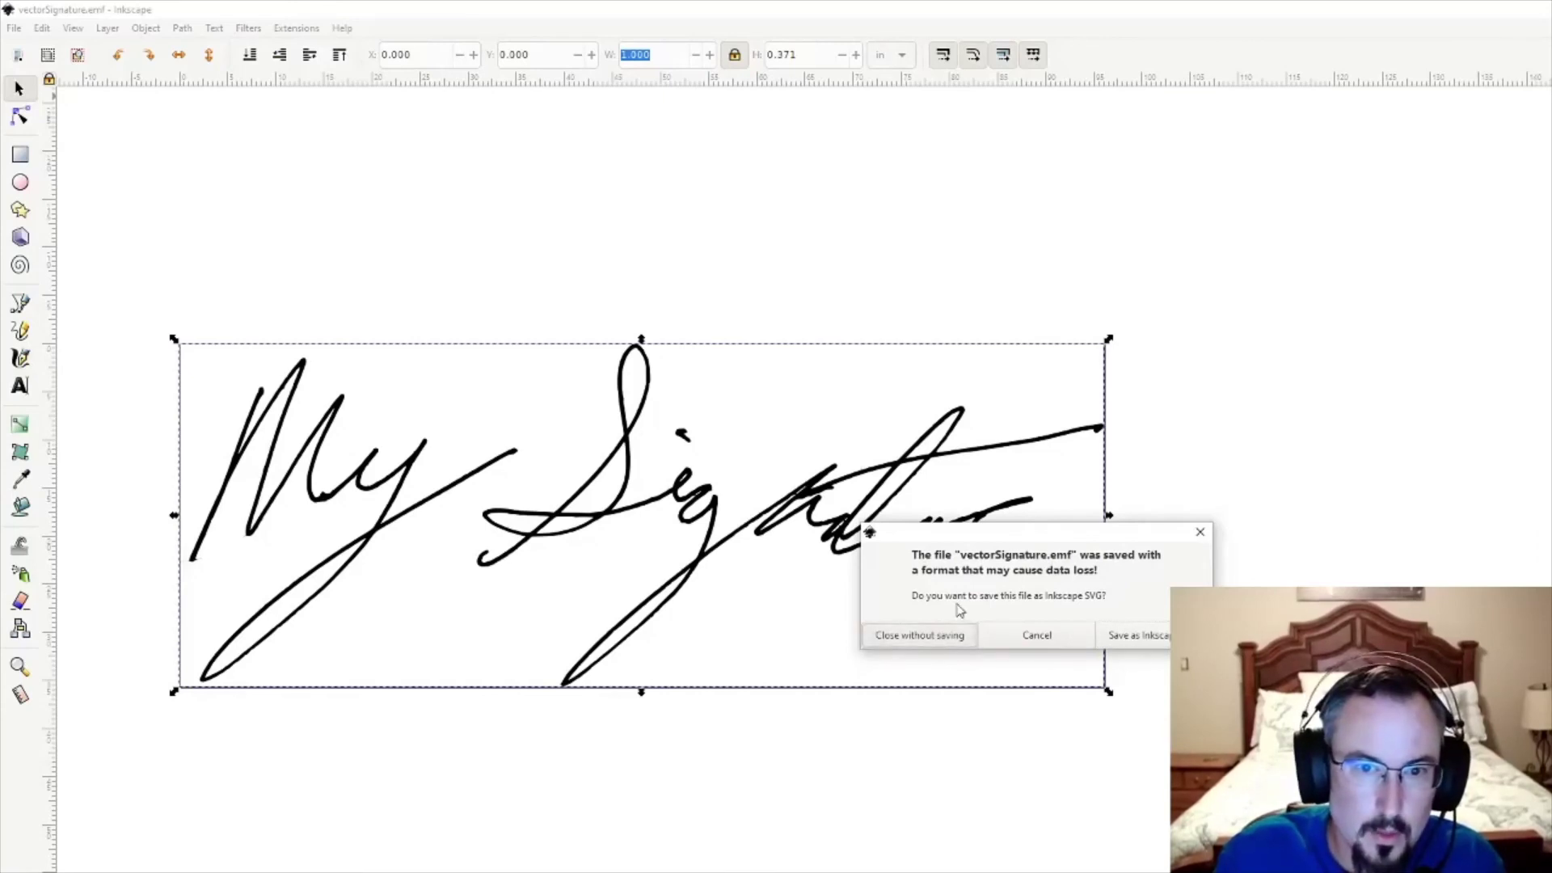
# Close Inkscape without saving as SVG, move the Writer window, and open Insert > Picture.
pyautogui.click(929, 635)
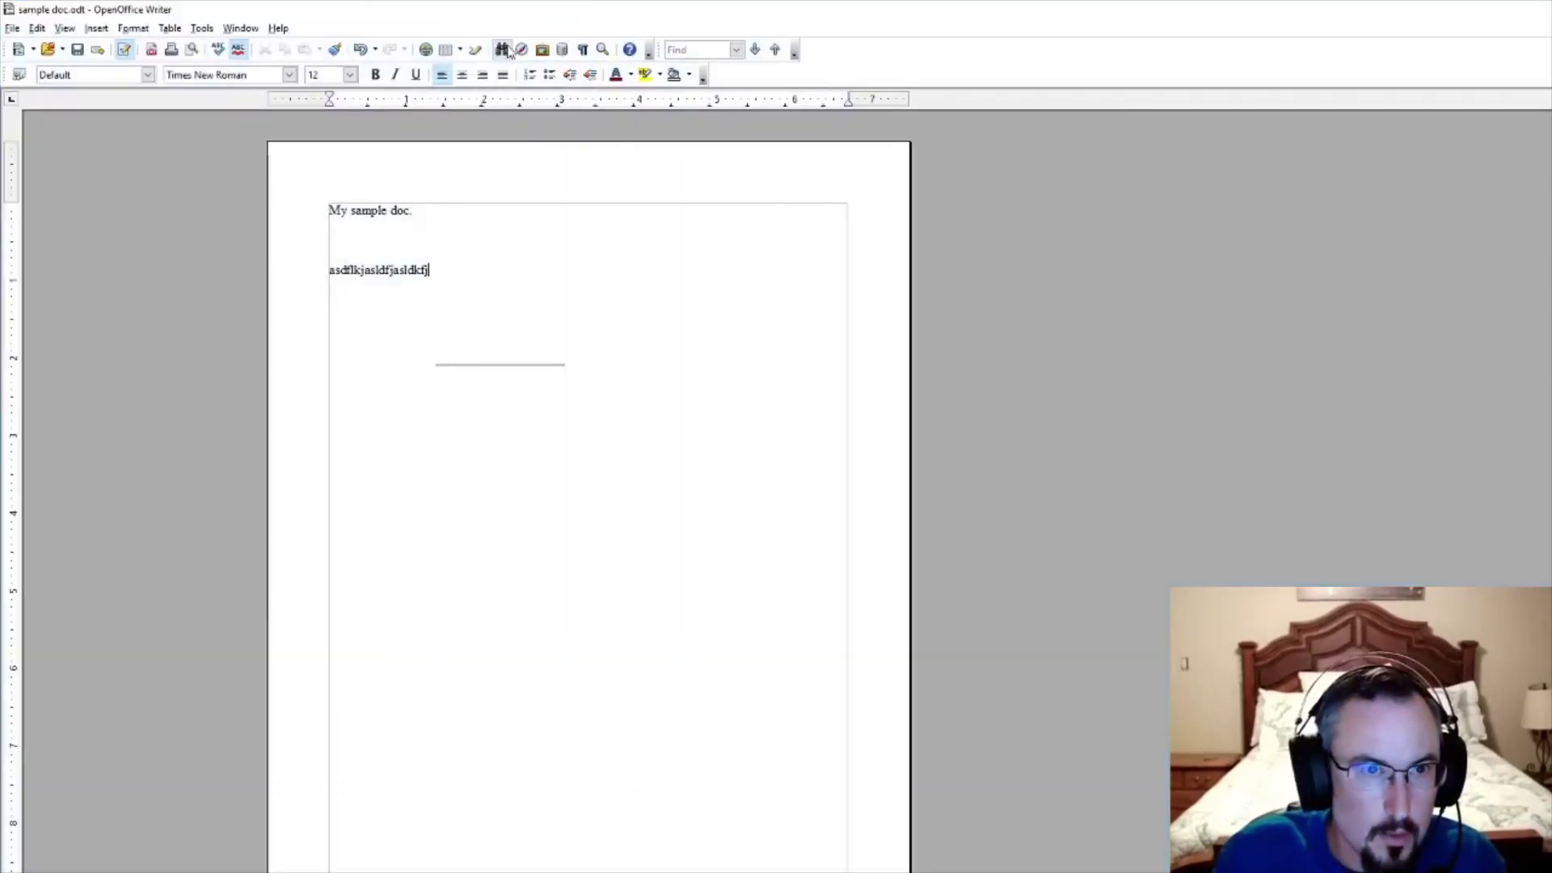
pyautogui.moveTo(547, 7); pyautogui.dragTo(846, 140)
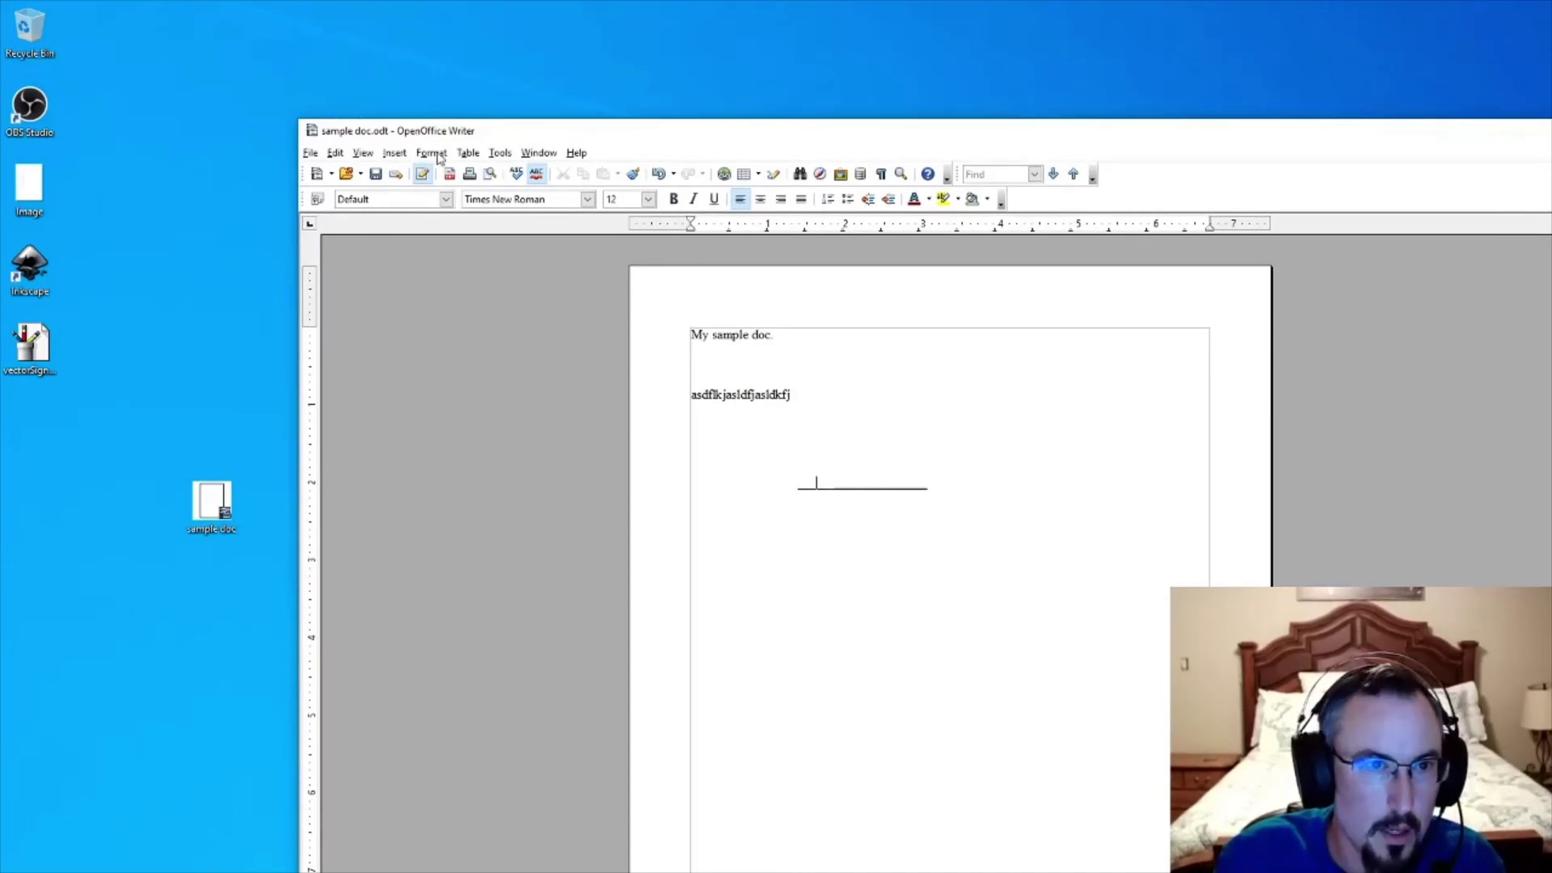
pyautogui.click(397, 154)
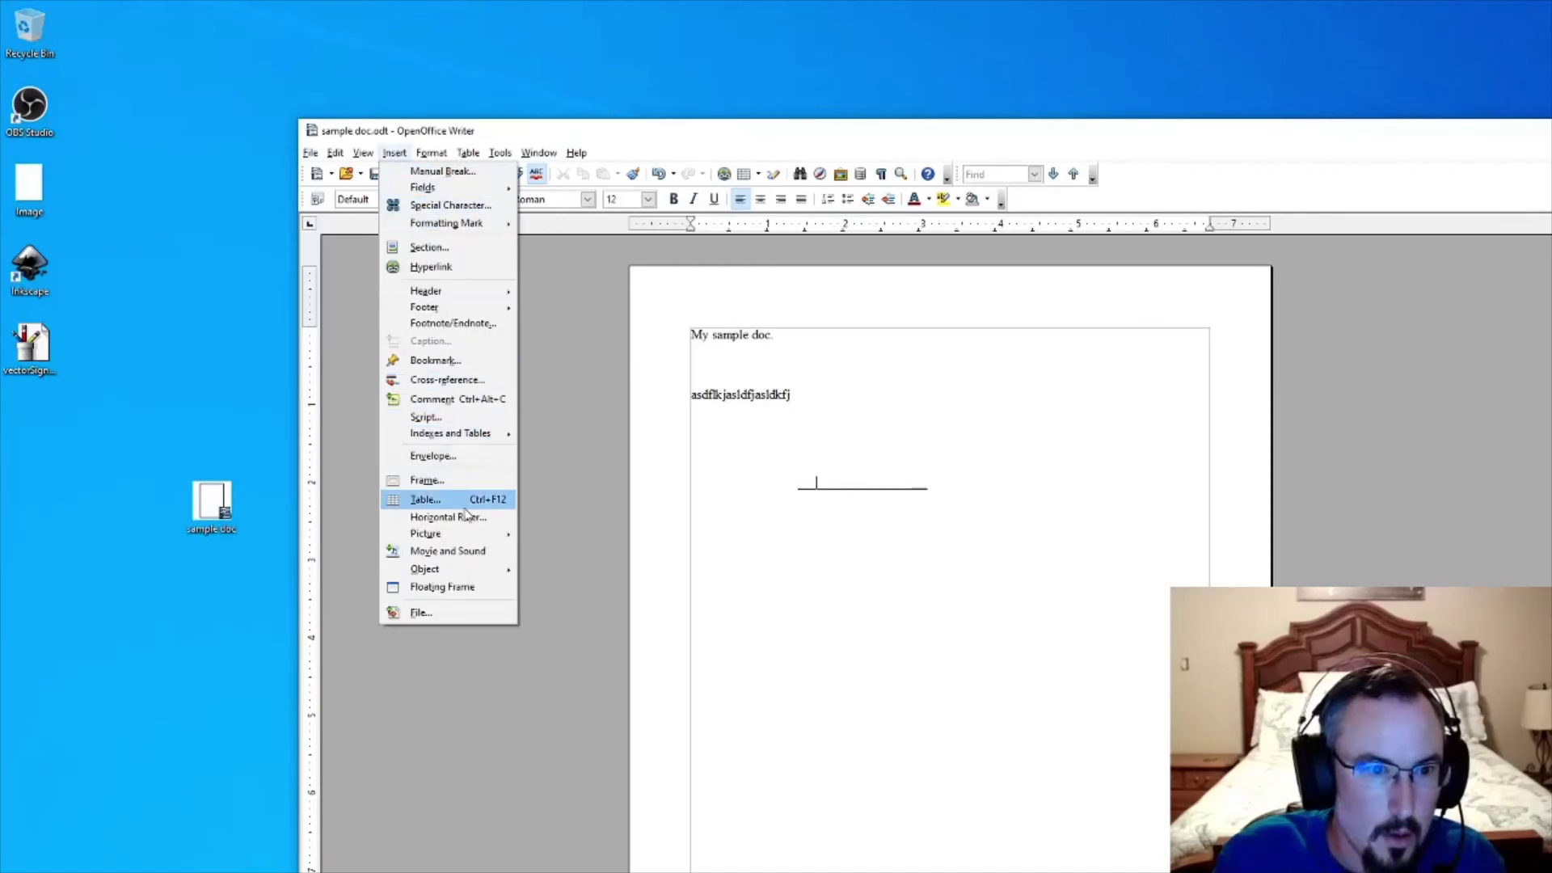
pyautogui.moveTo(463, 535)
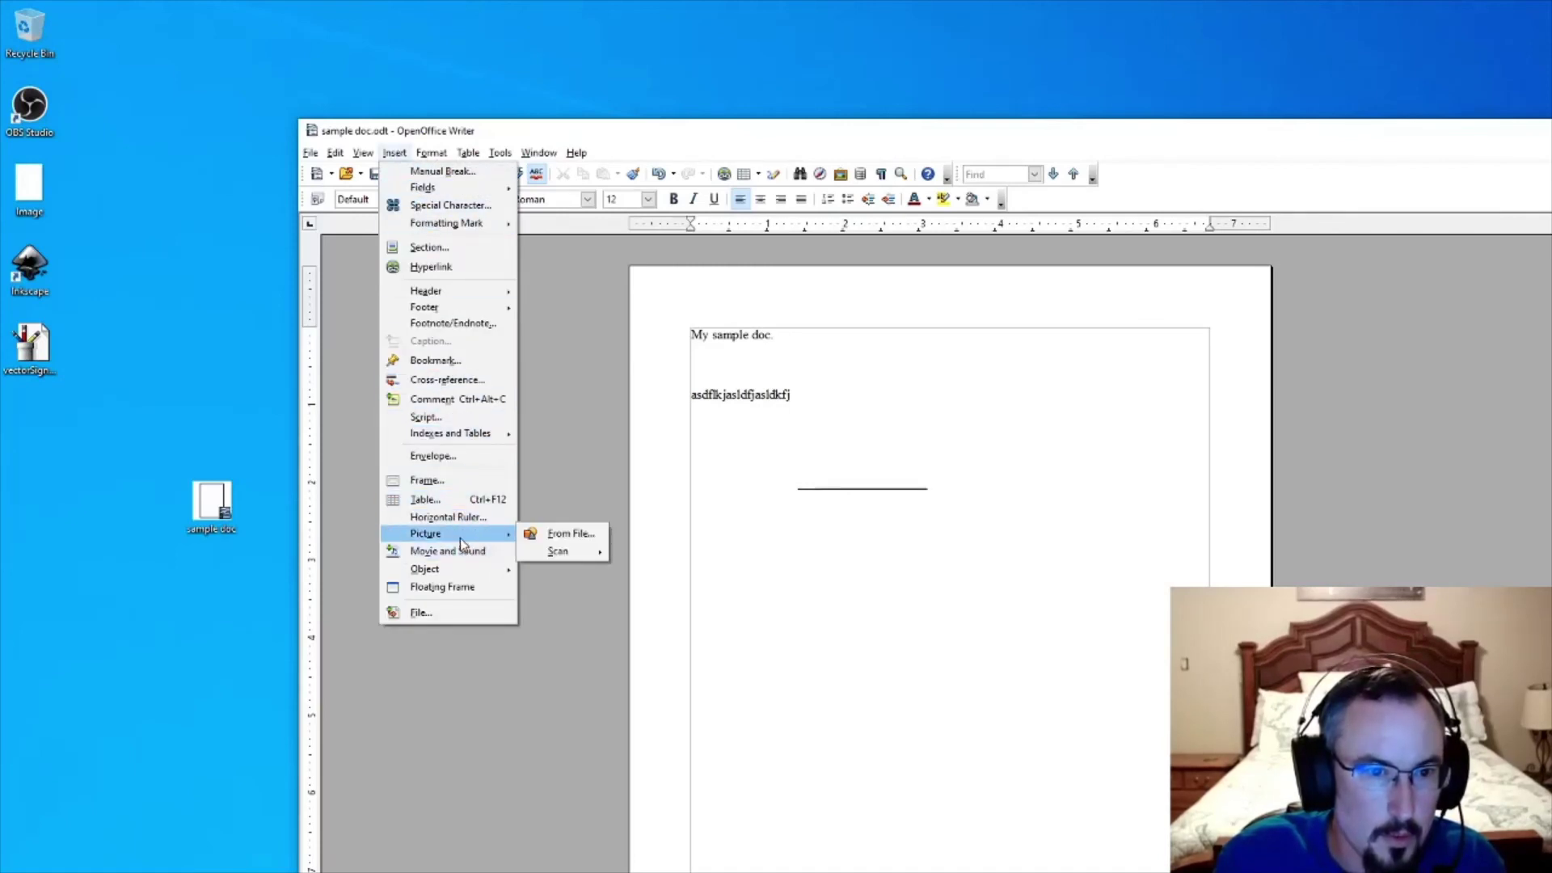
# Insert vectorSignature from the Desktop as a picture into sample doc.odt.
pyautogui.click(534, 540)
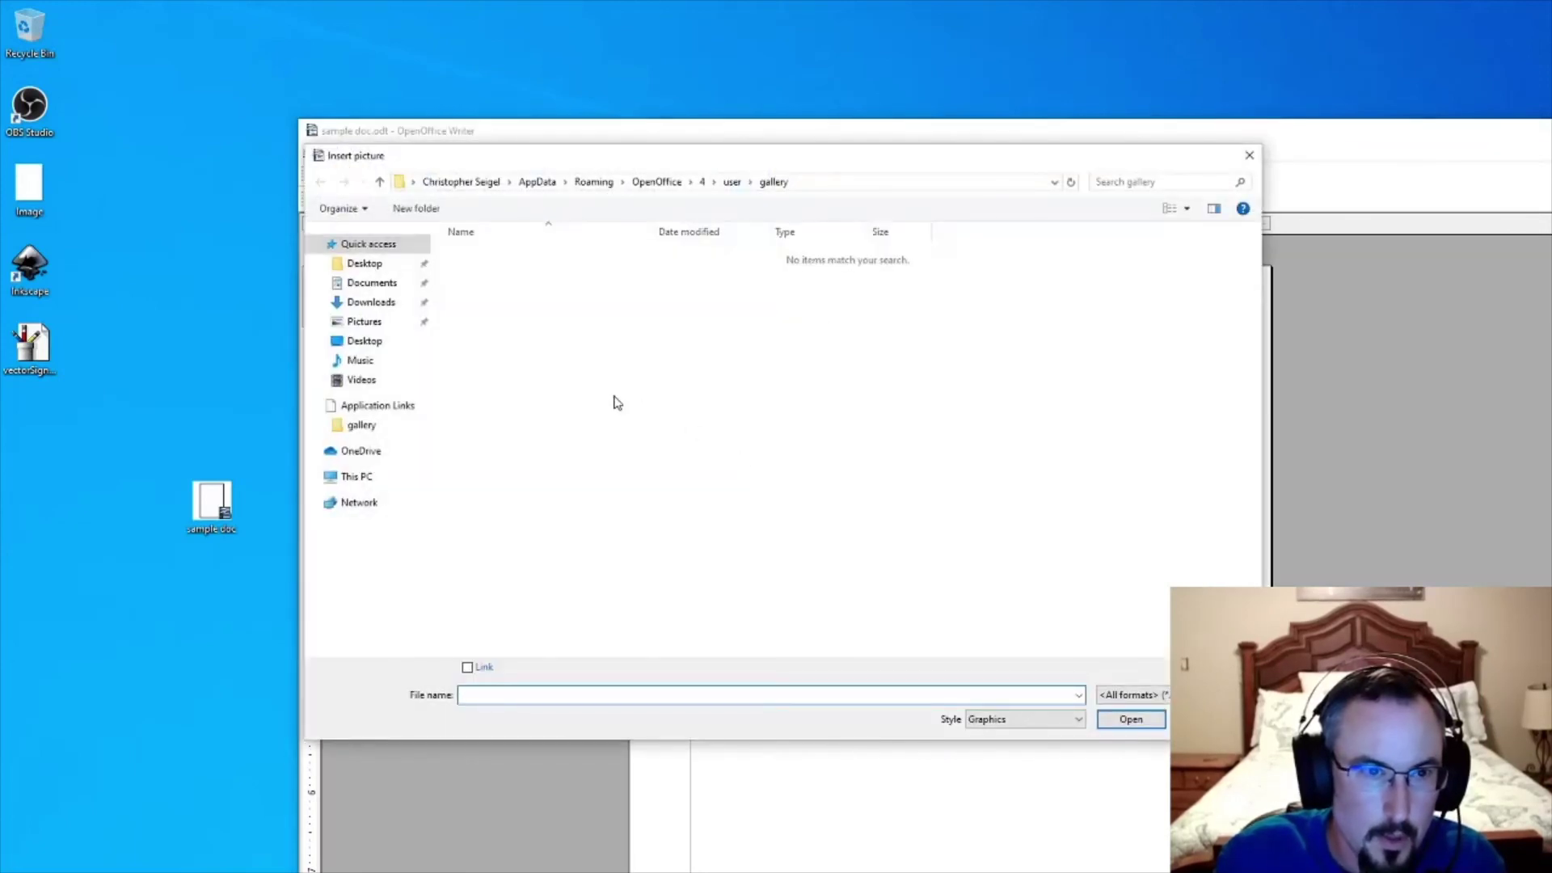
pyautogui.click(387, 342)
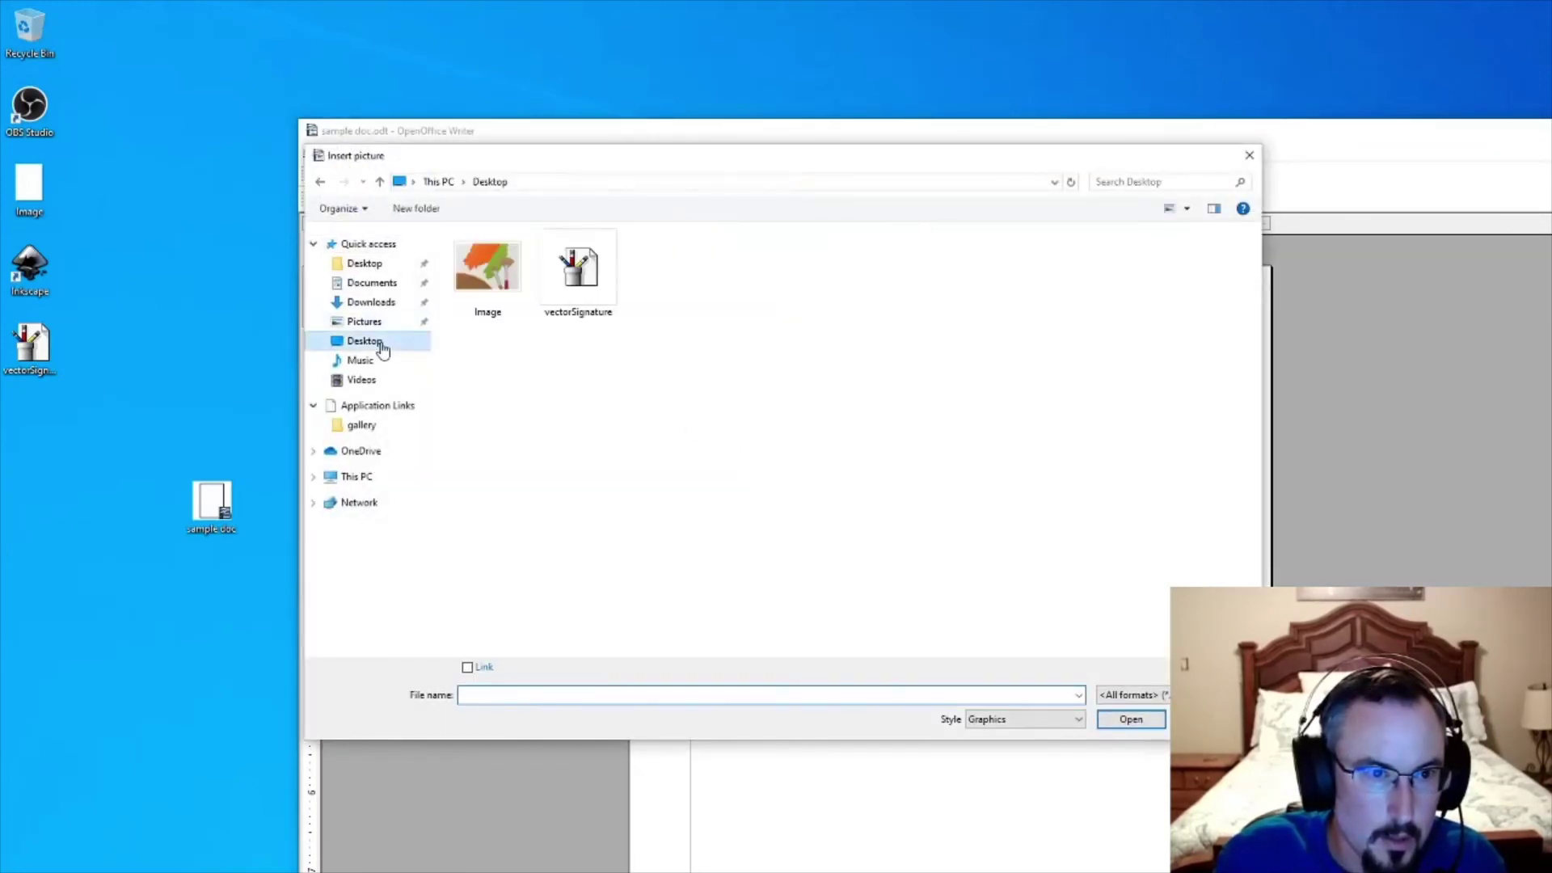
pyautogui.click(563, 285)
pyautogui.click(1125, 716)
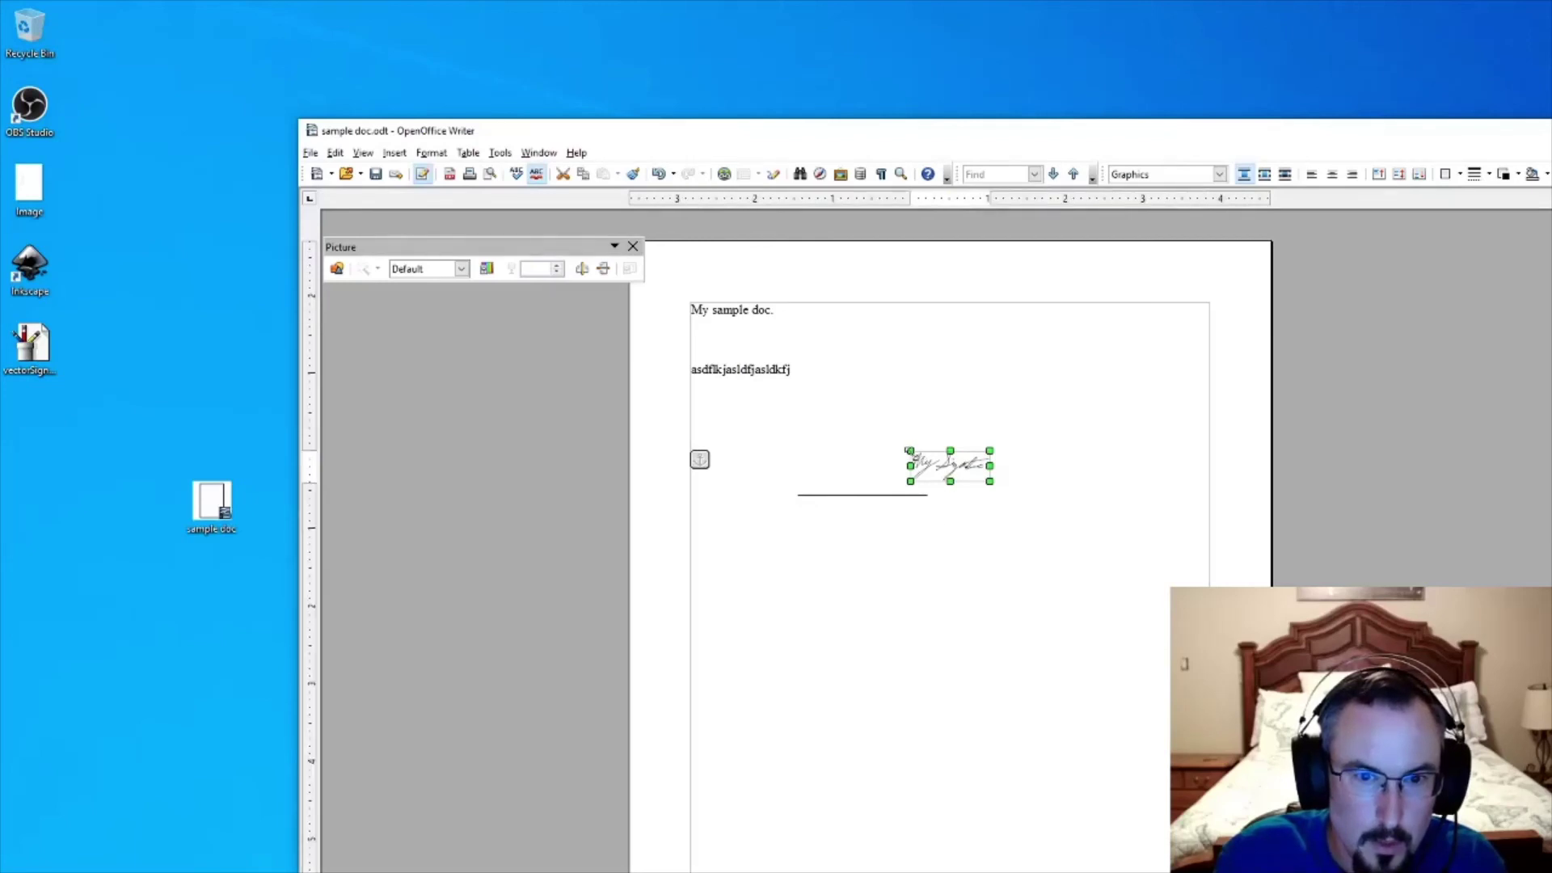
# Enlarge and widen the signature picture so it sits above the signature line.
pyautogui.moveTo(903, 446); pyautogui.dragTo(812, 409)
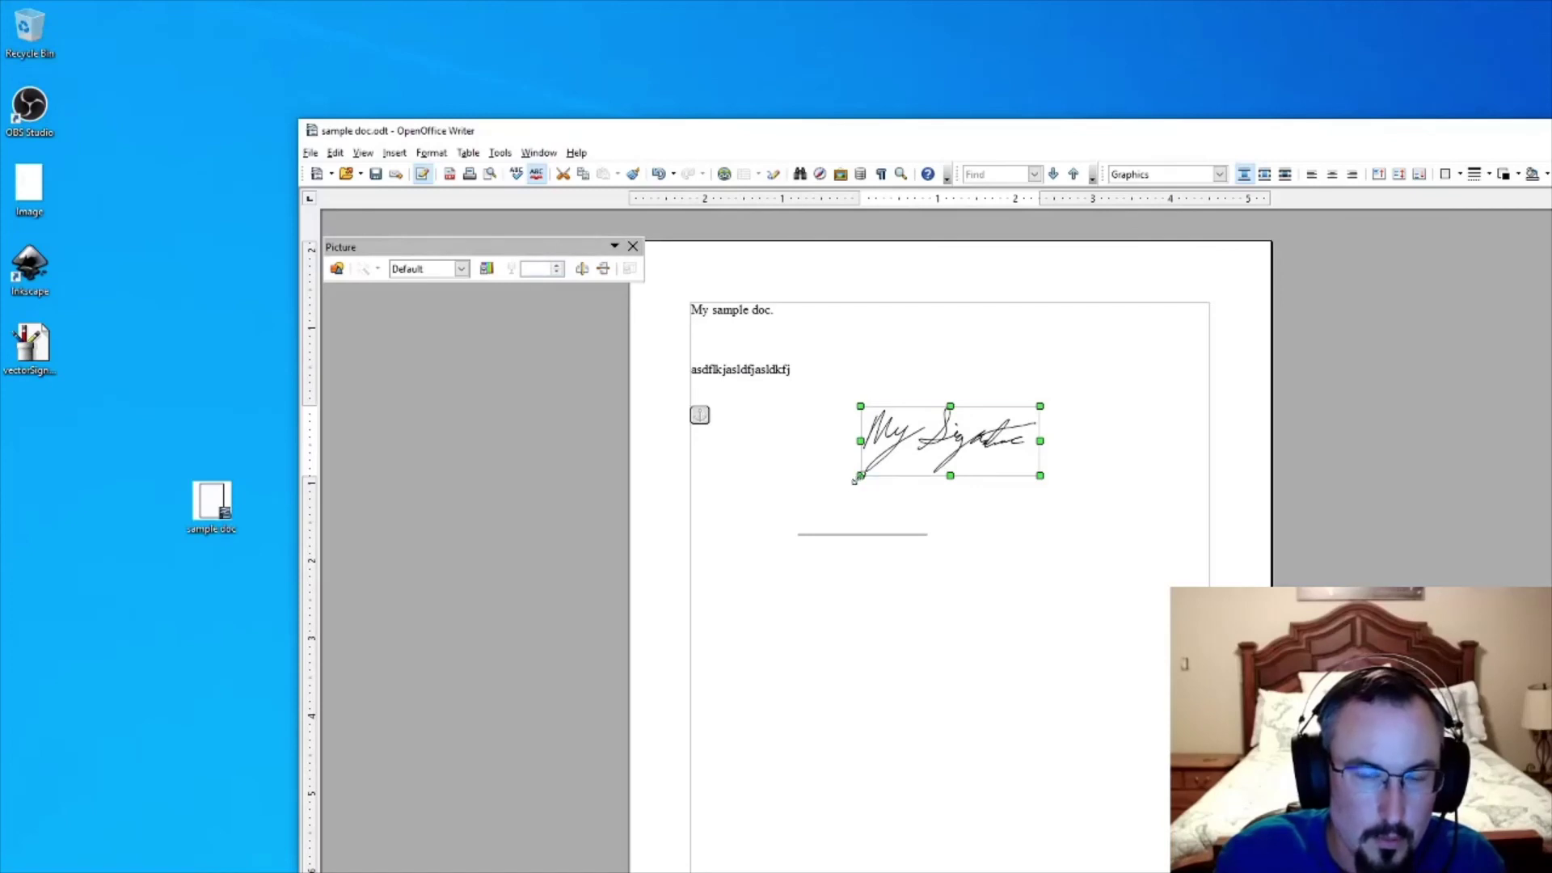
pyautogui.moveTo(856, 480); pyautogui.dragTo(800, 531)
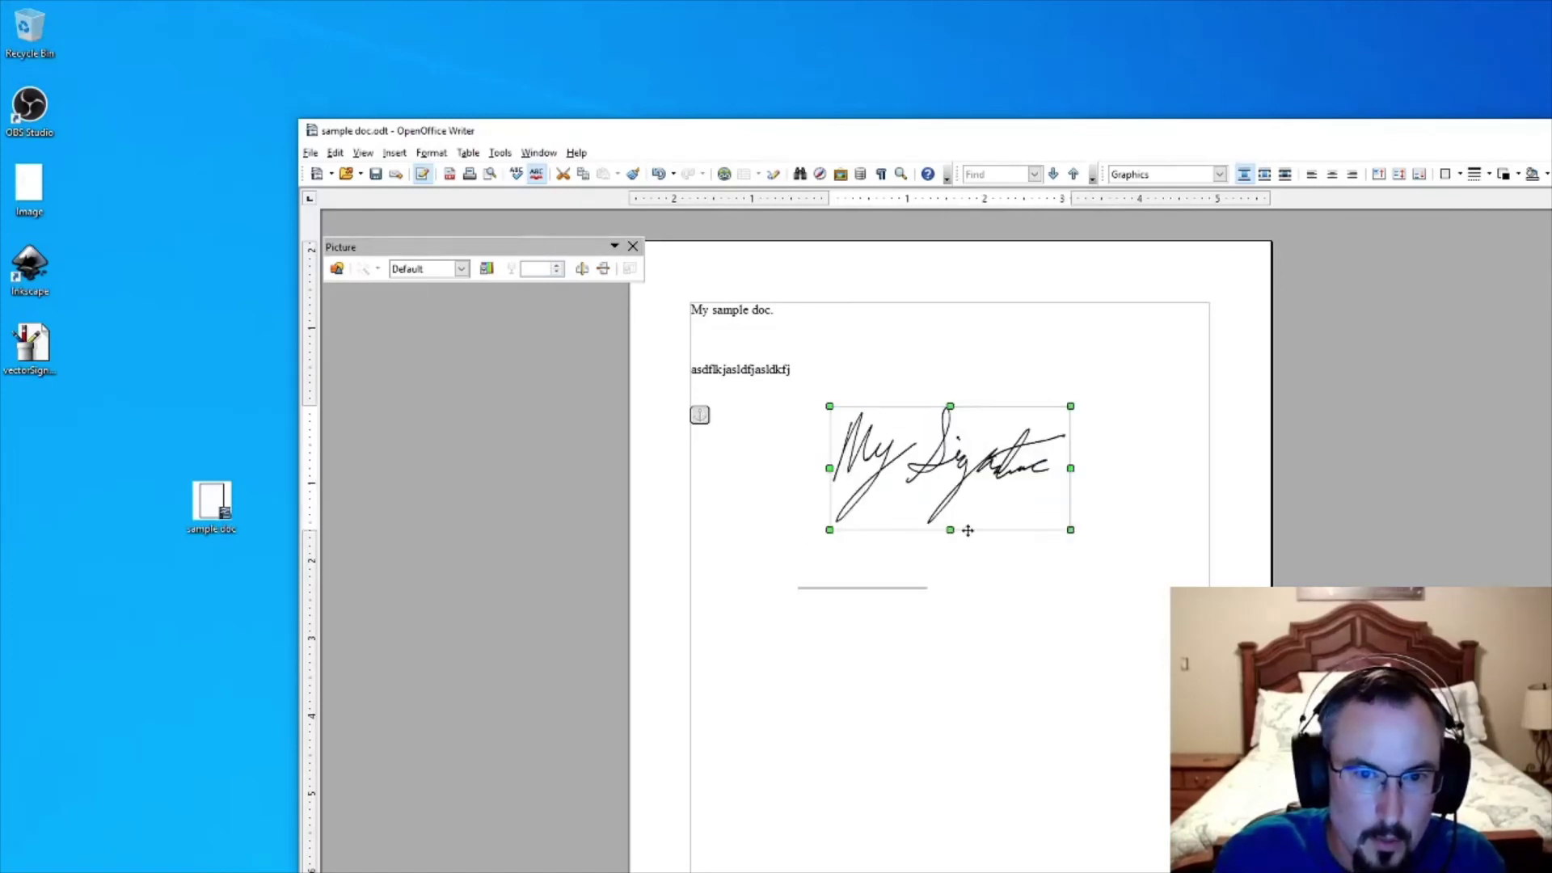
pyautogui.click(1079, 418)
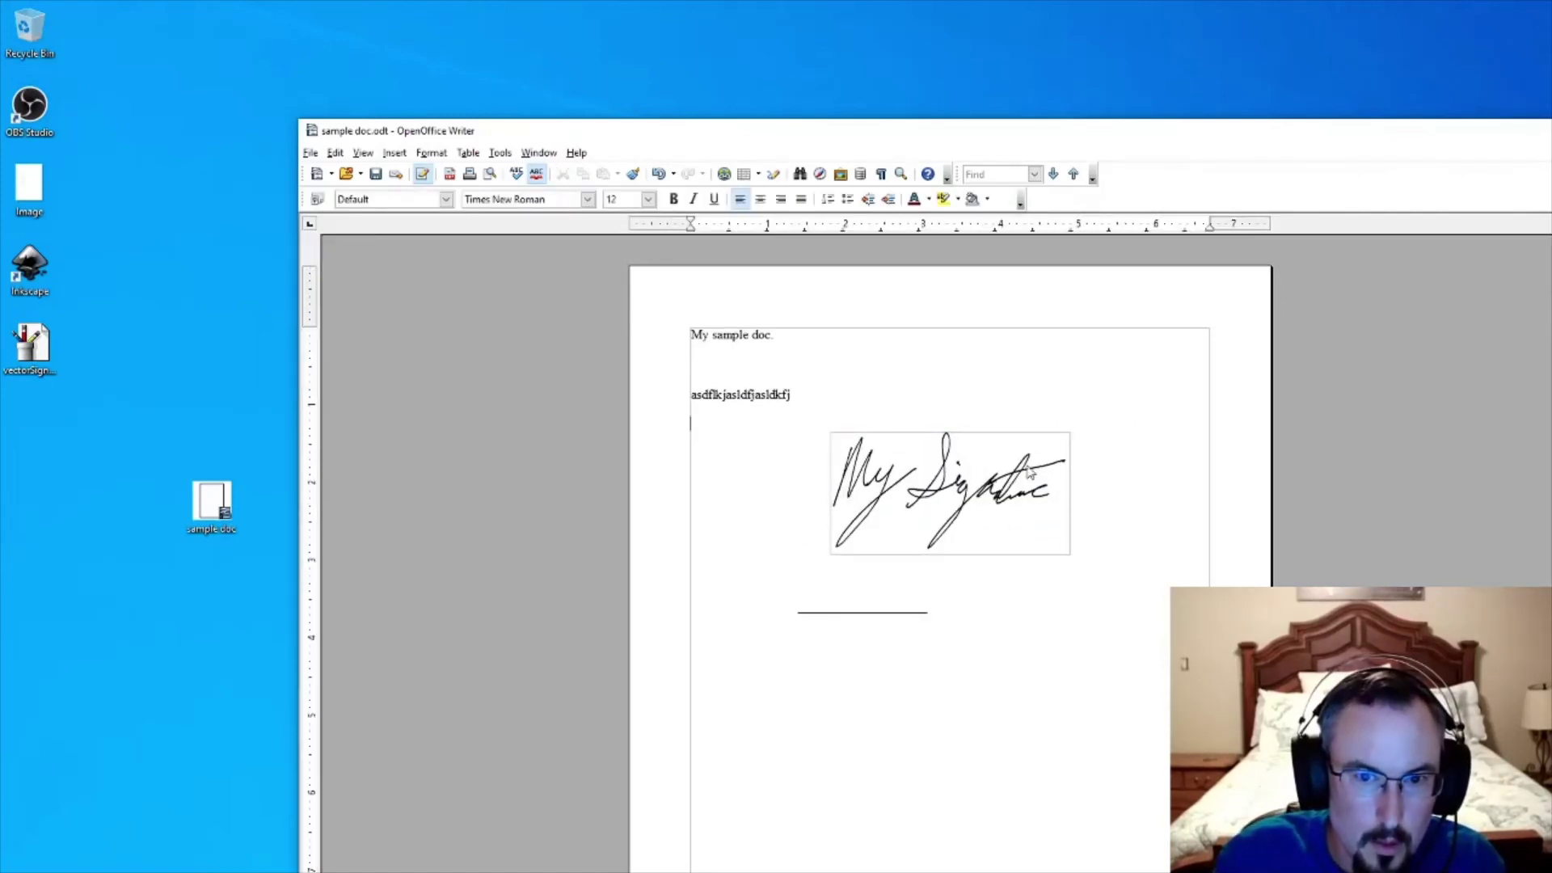
pyautogui.click(1063, 447)
pyautogui.moveTo(1071, 405); pyautogui.dragTo(1158, 377)
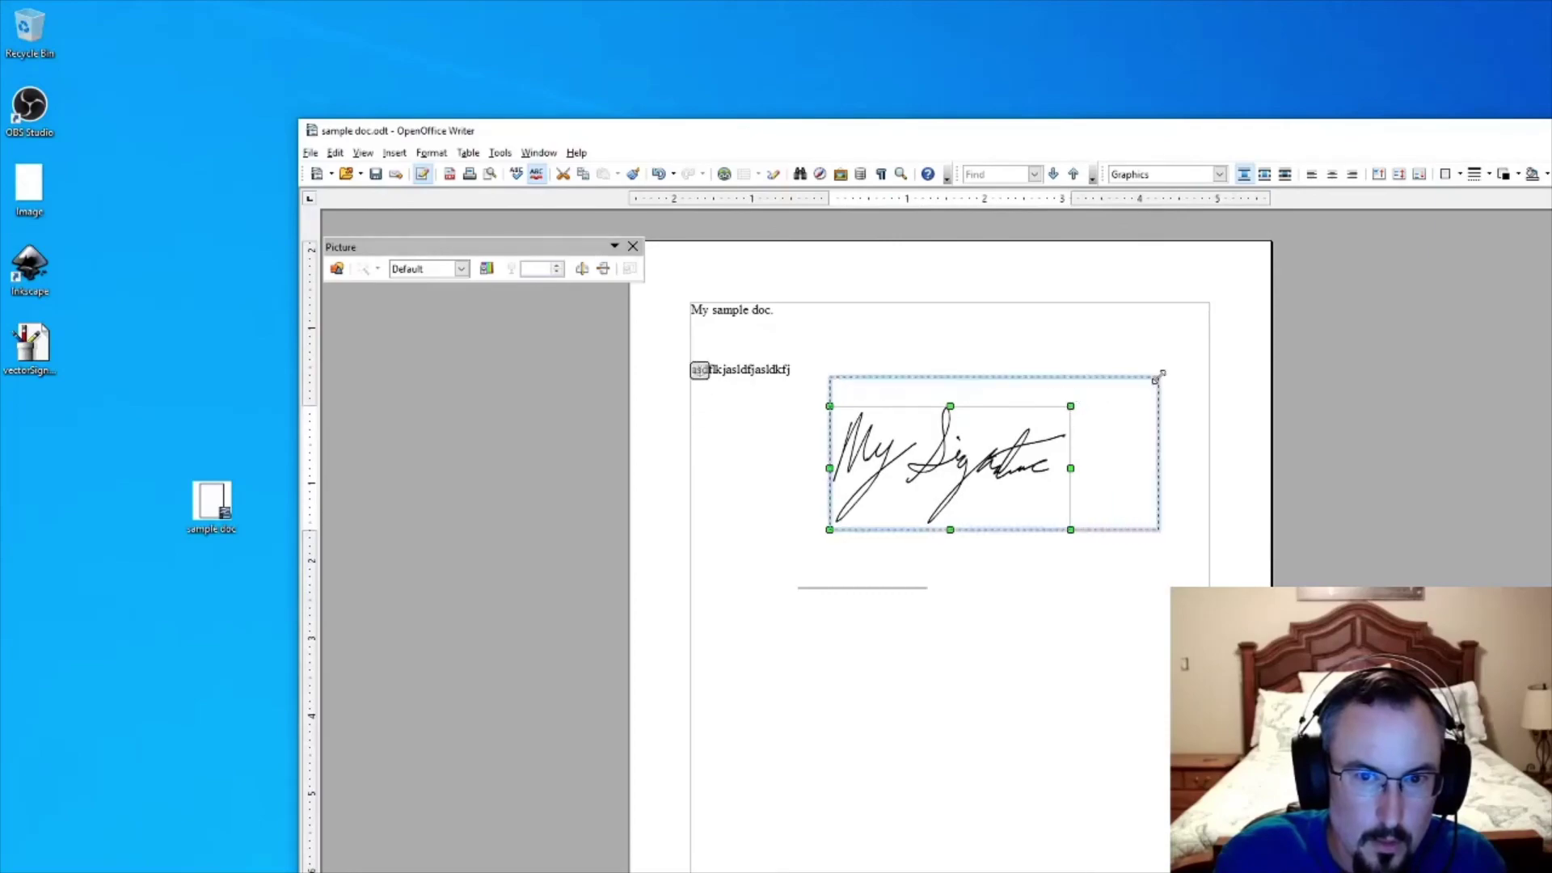